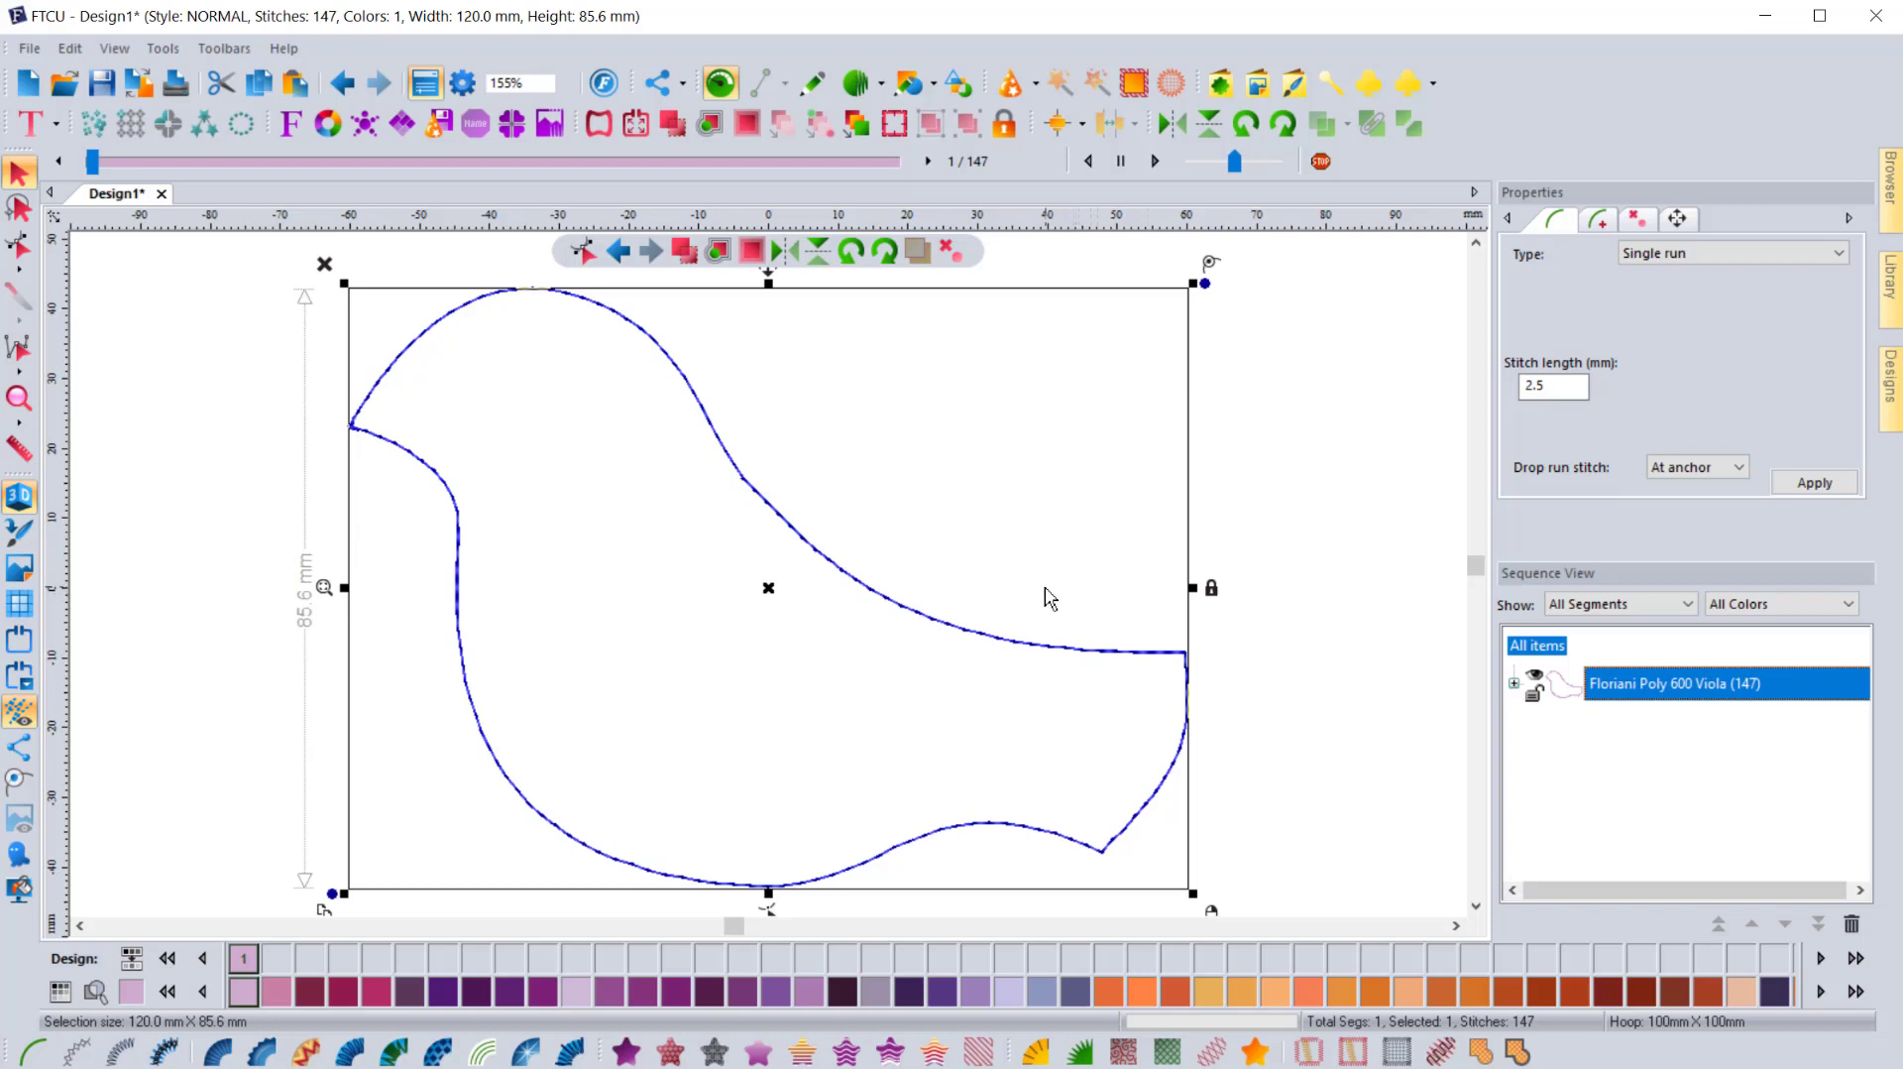
- Give the bird outline a Bean style with the Varying repeat style, and apply it
{"action": "left_click", "coordinate": [1049, 594]}
{"action": "left_click", "coordinate": [1026, 637]}
{"action": "left_click", "coordinate": [1269, 446]}
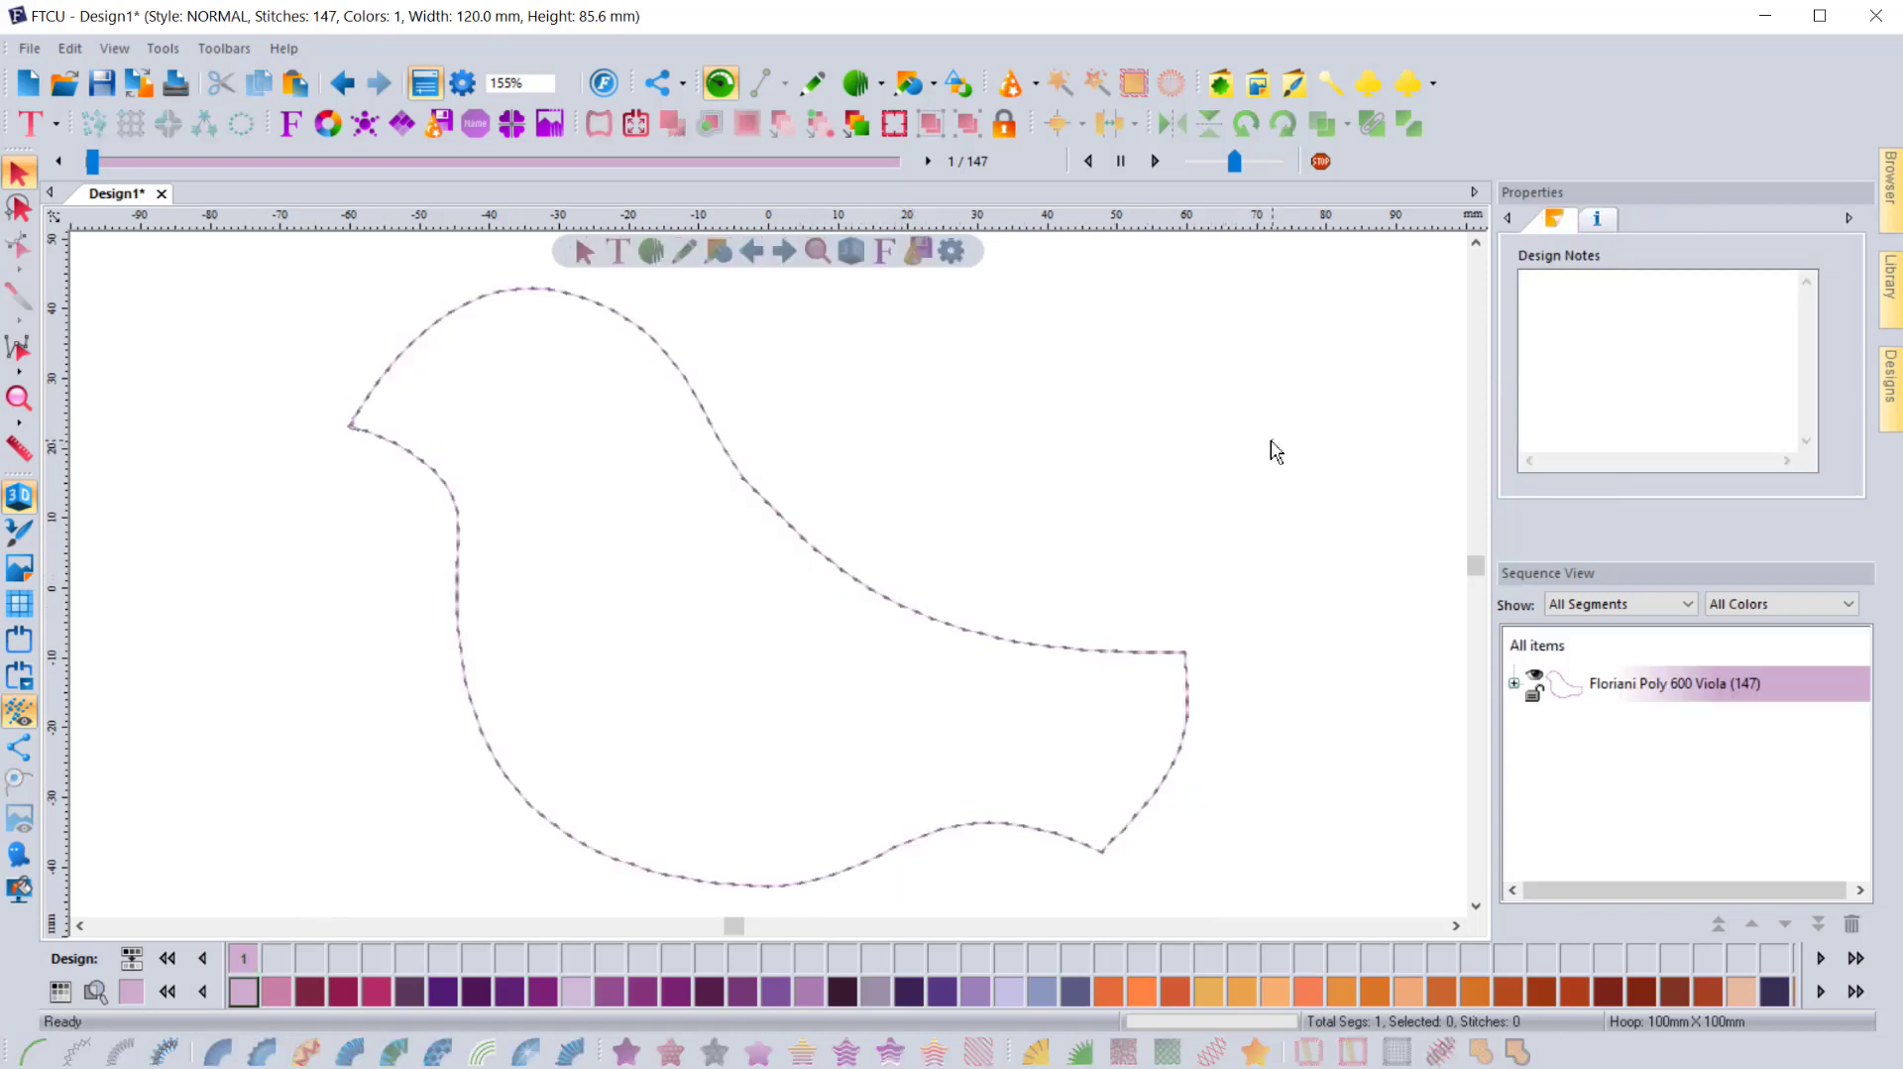
{"action": "left_click", "coordinate": [984, 636]}
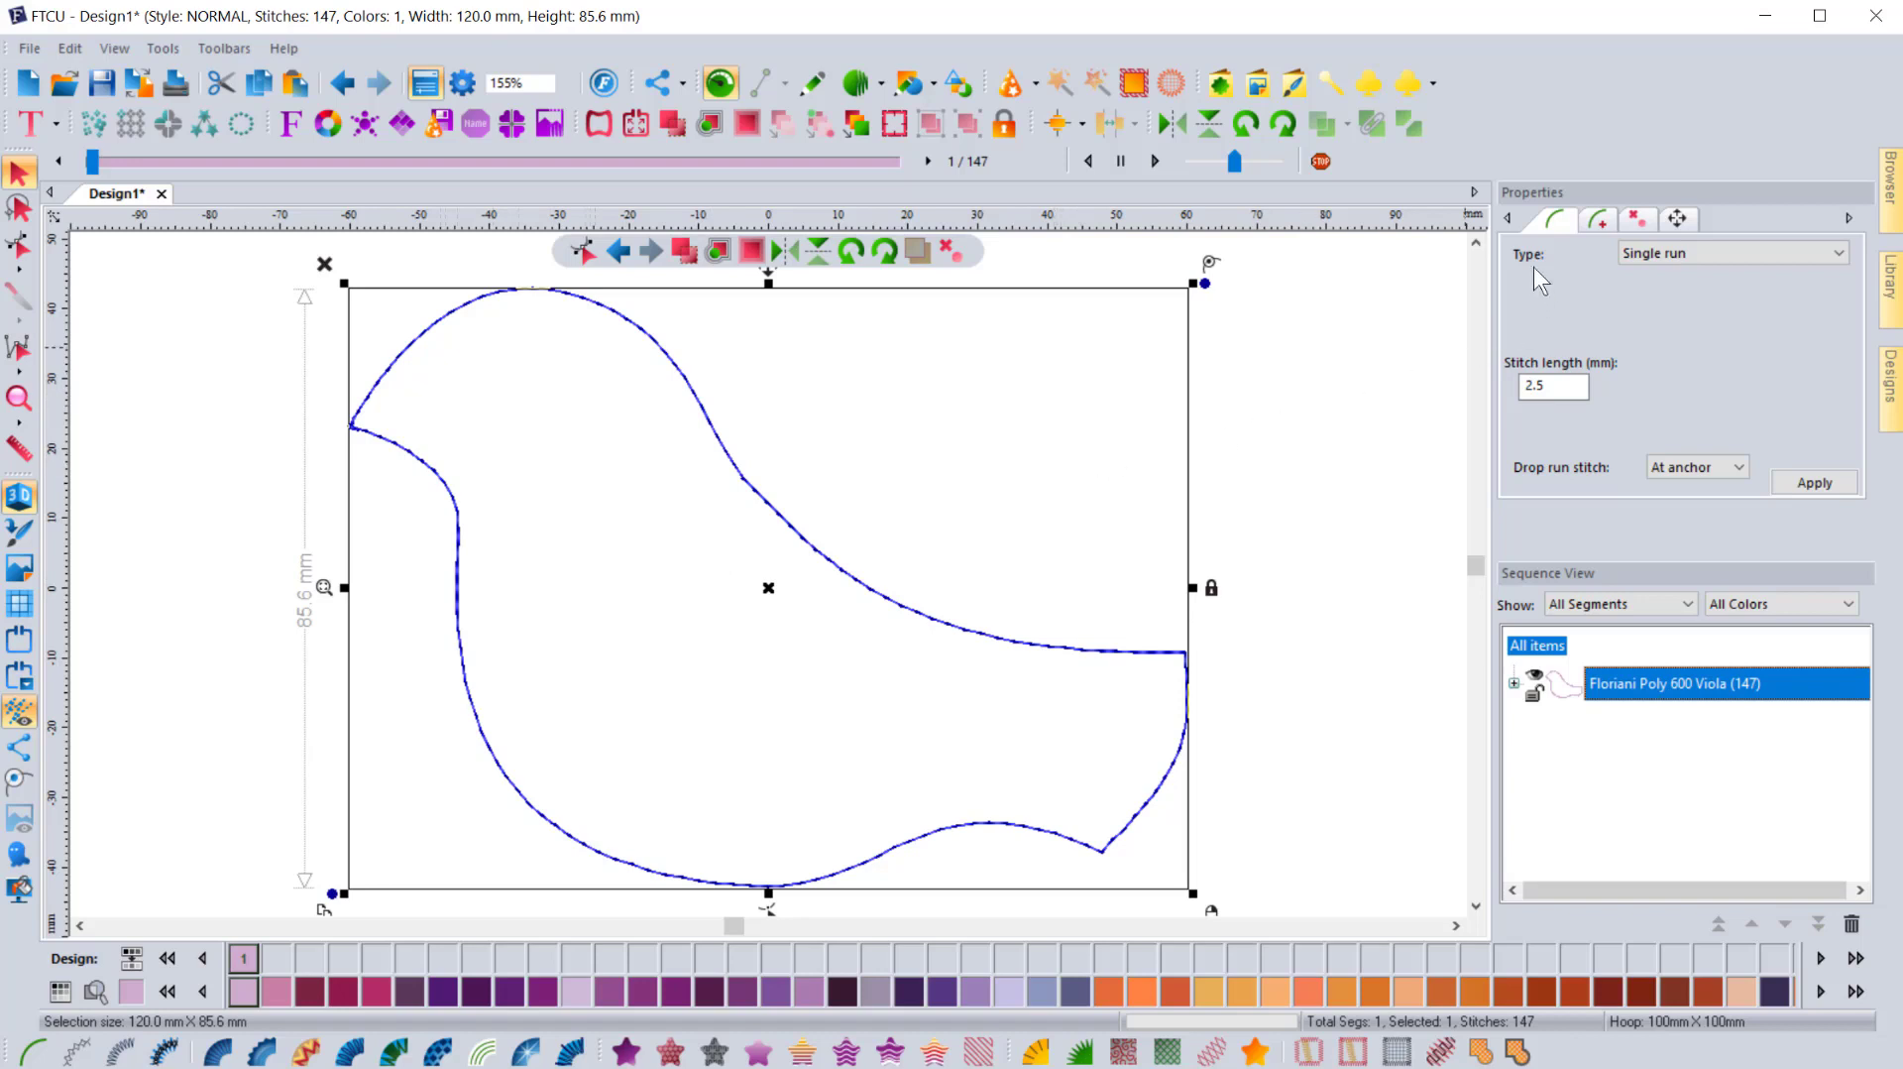
{"action": "left_click", "coordinate": [1598, 222]}
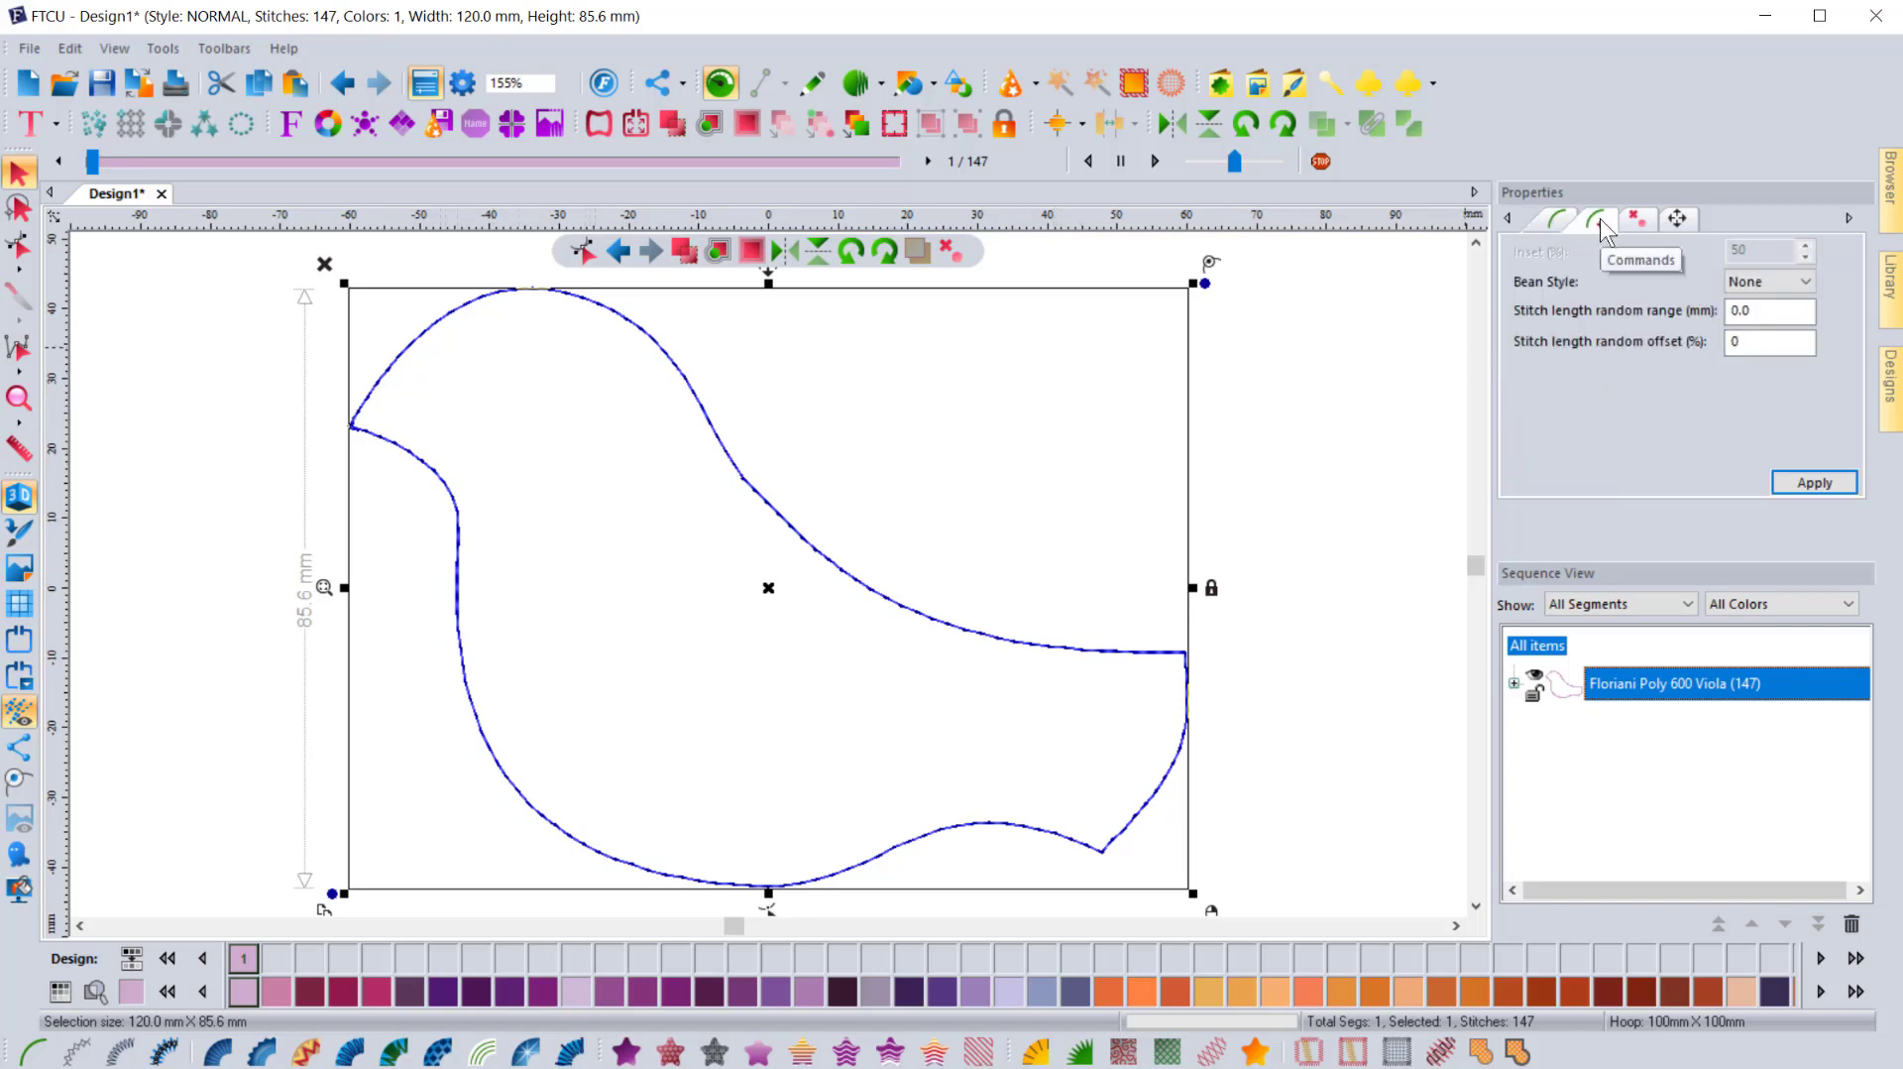
{"action": "left_click", "coordinate": [1756, 283]}
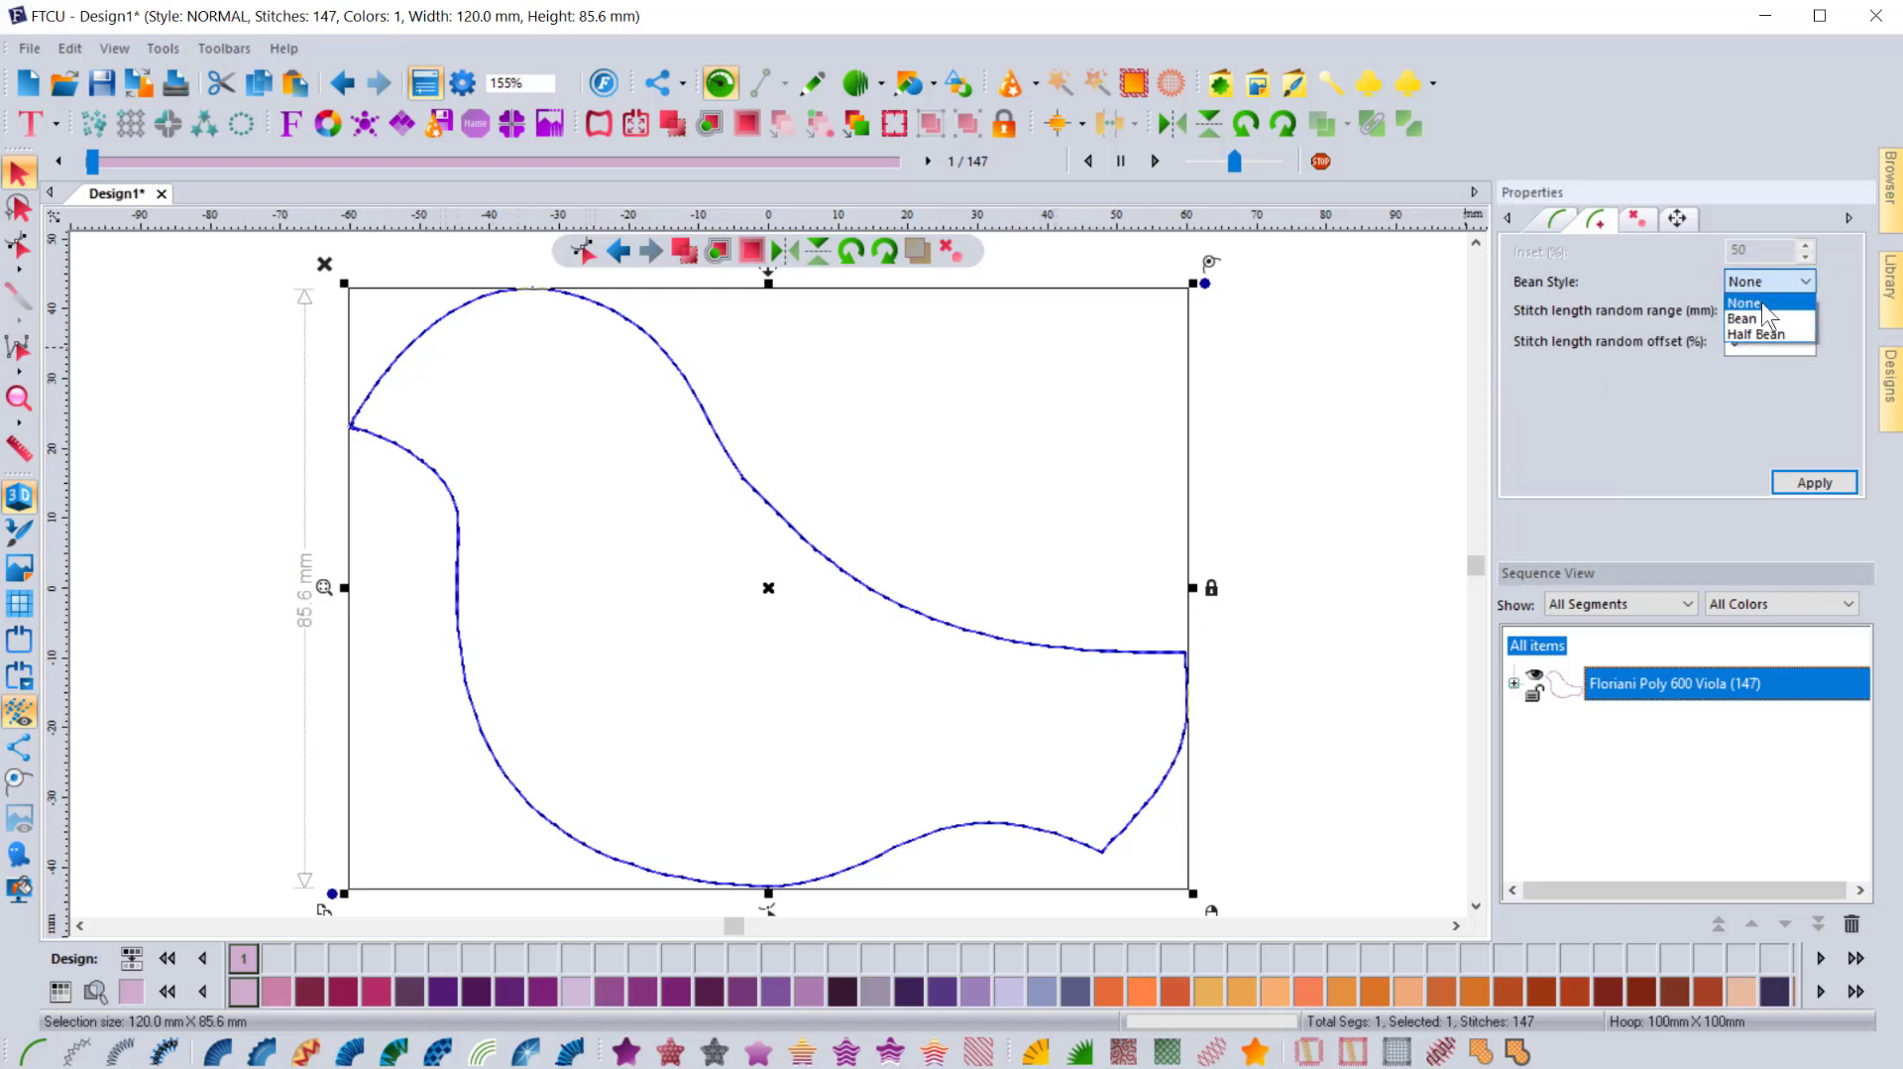
{"action": "left_click", "coordinate": [1760, 313]}
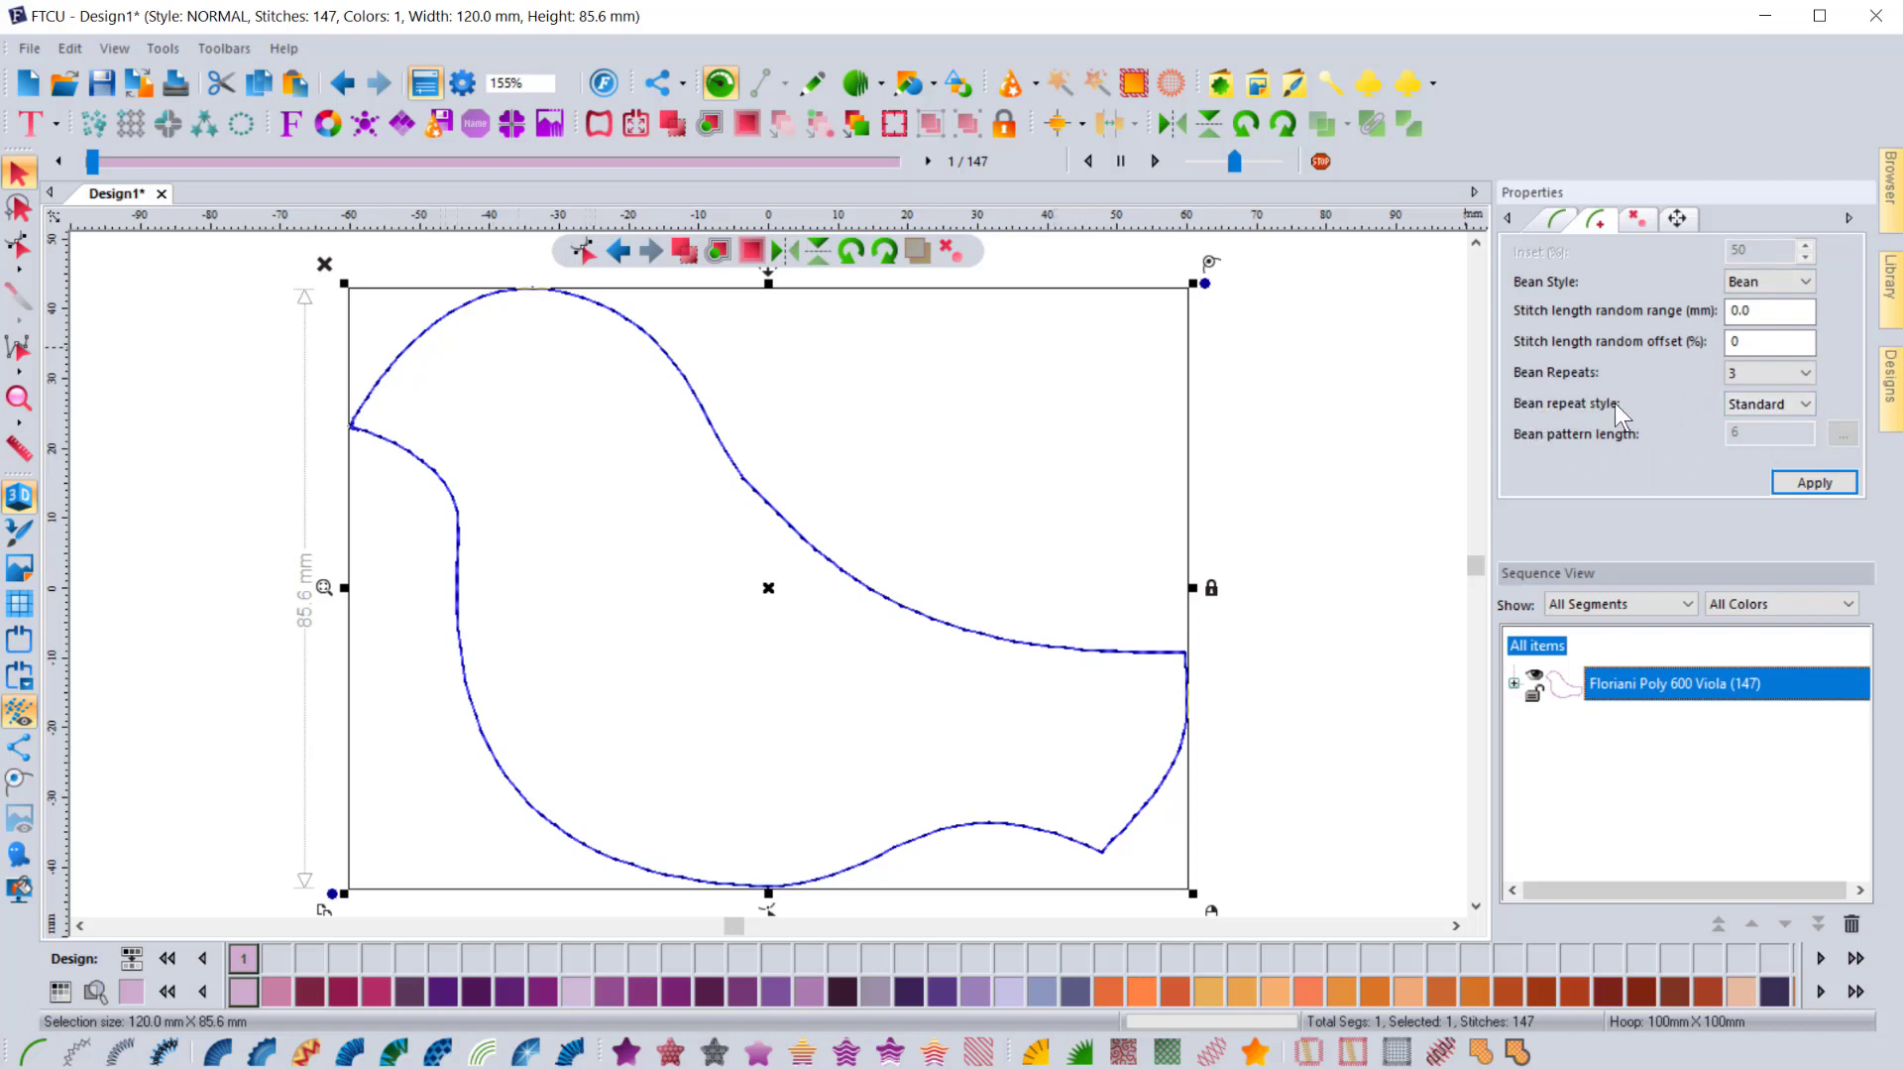
{"action": "left_click", "coordinate": [1750, 402]}
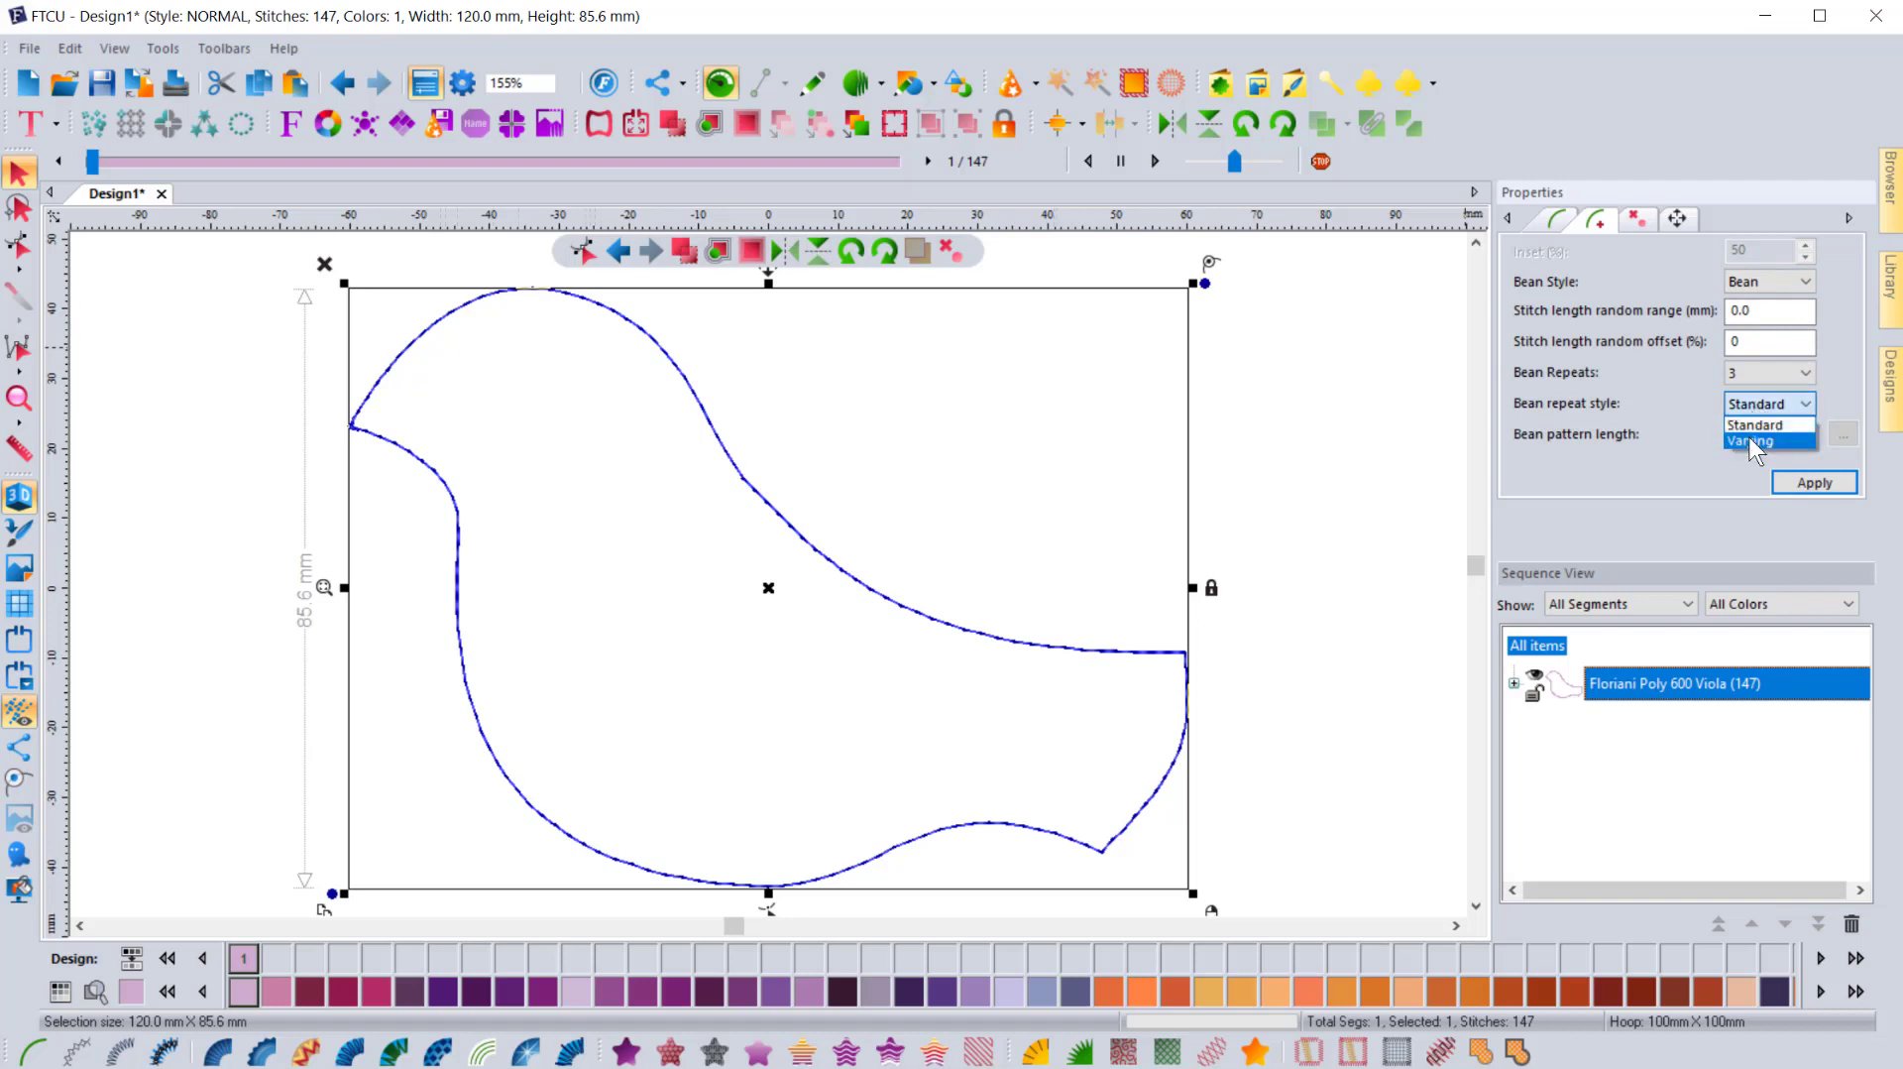
{"action": "left_click", "coordinate": [1752, 438]}
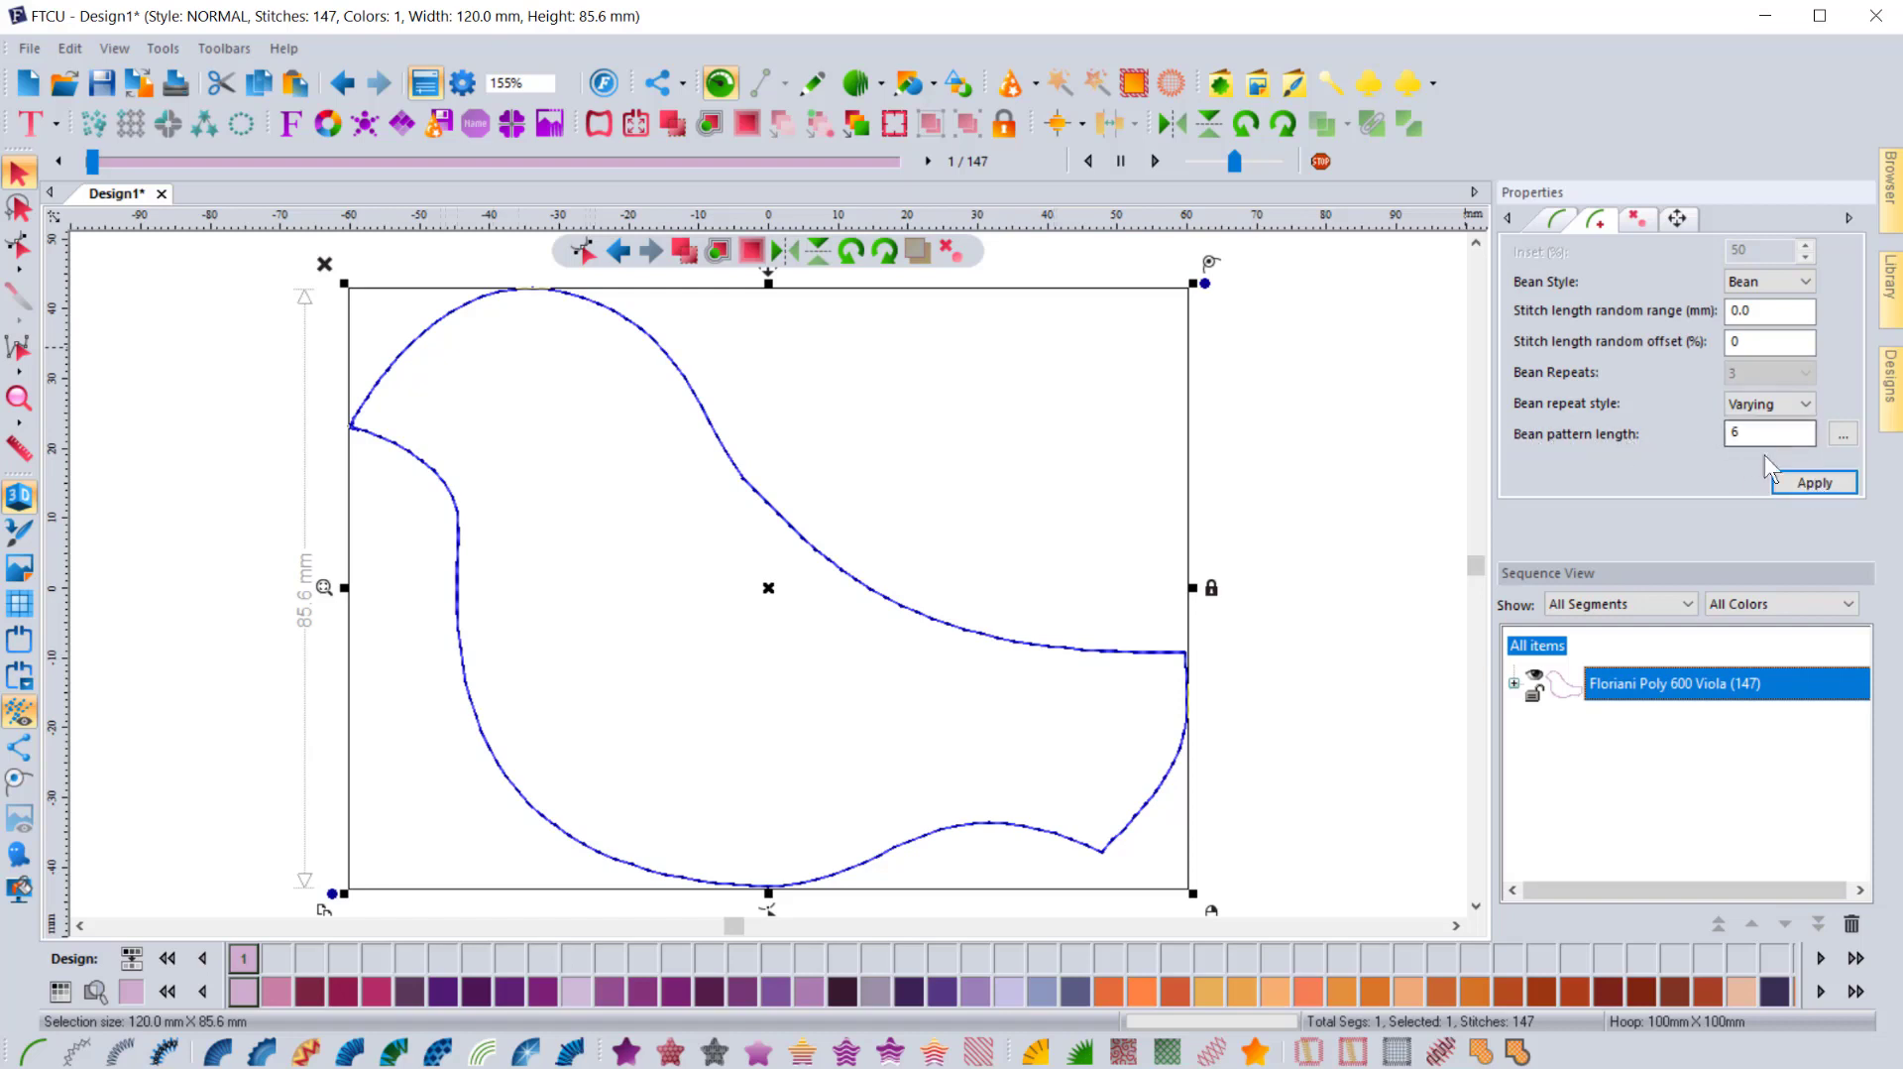
{"action": "left_click", "coordinate": [1815, 483]}
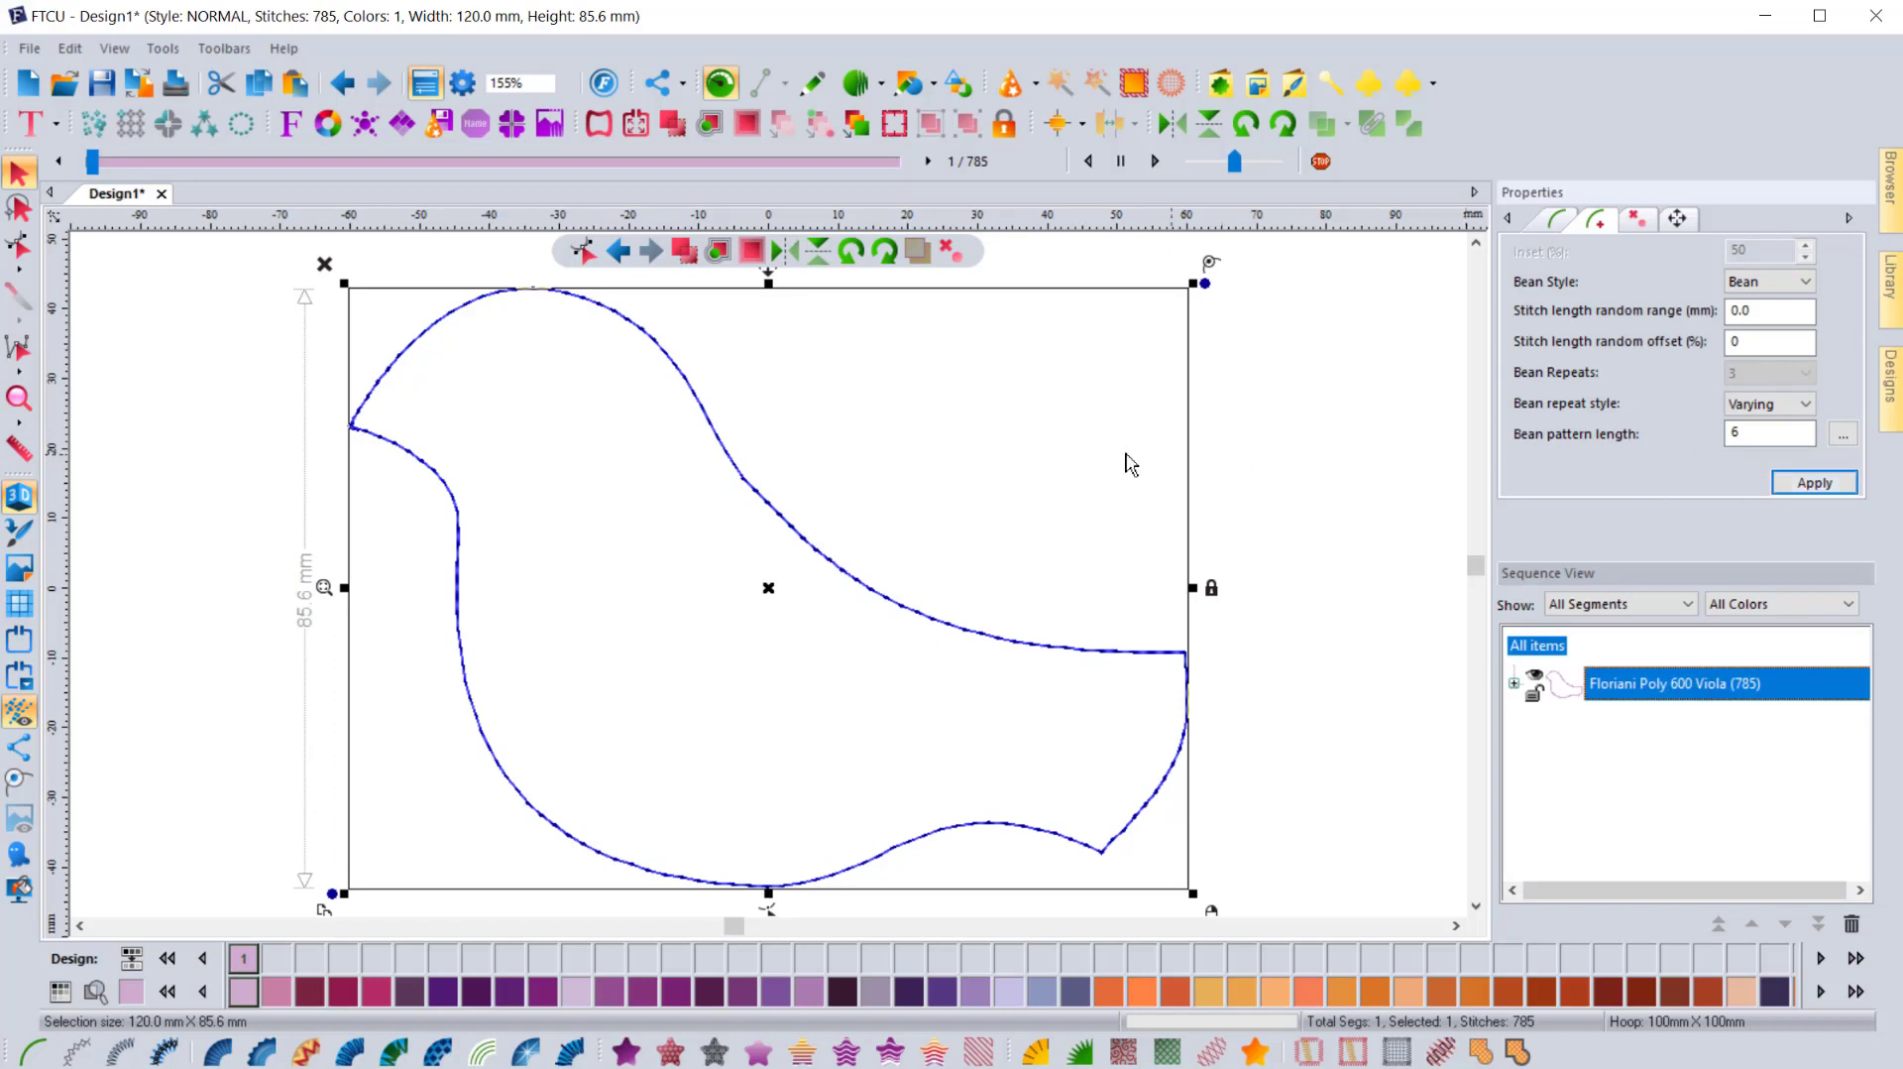
{"action": "left_click", "coordinate": [1019, 461]}
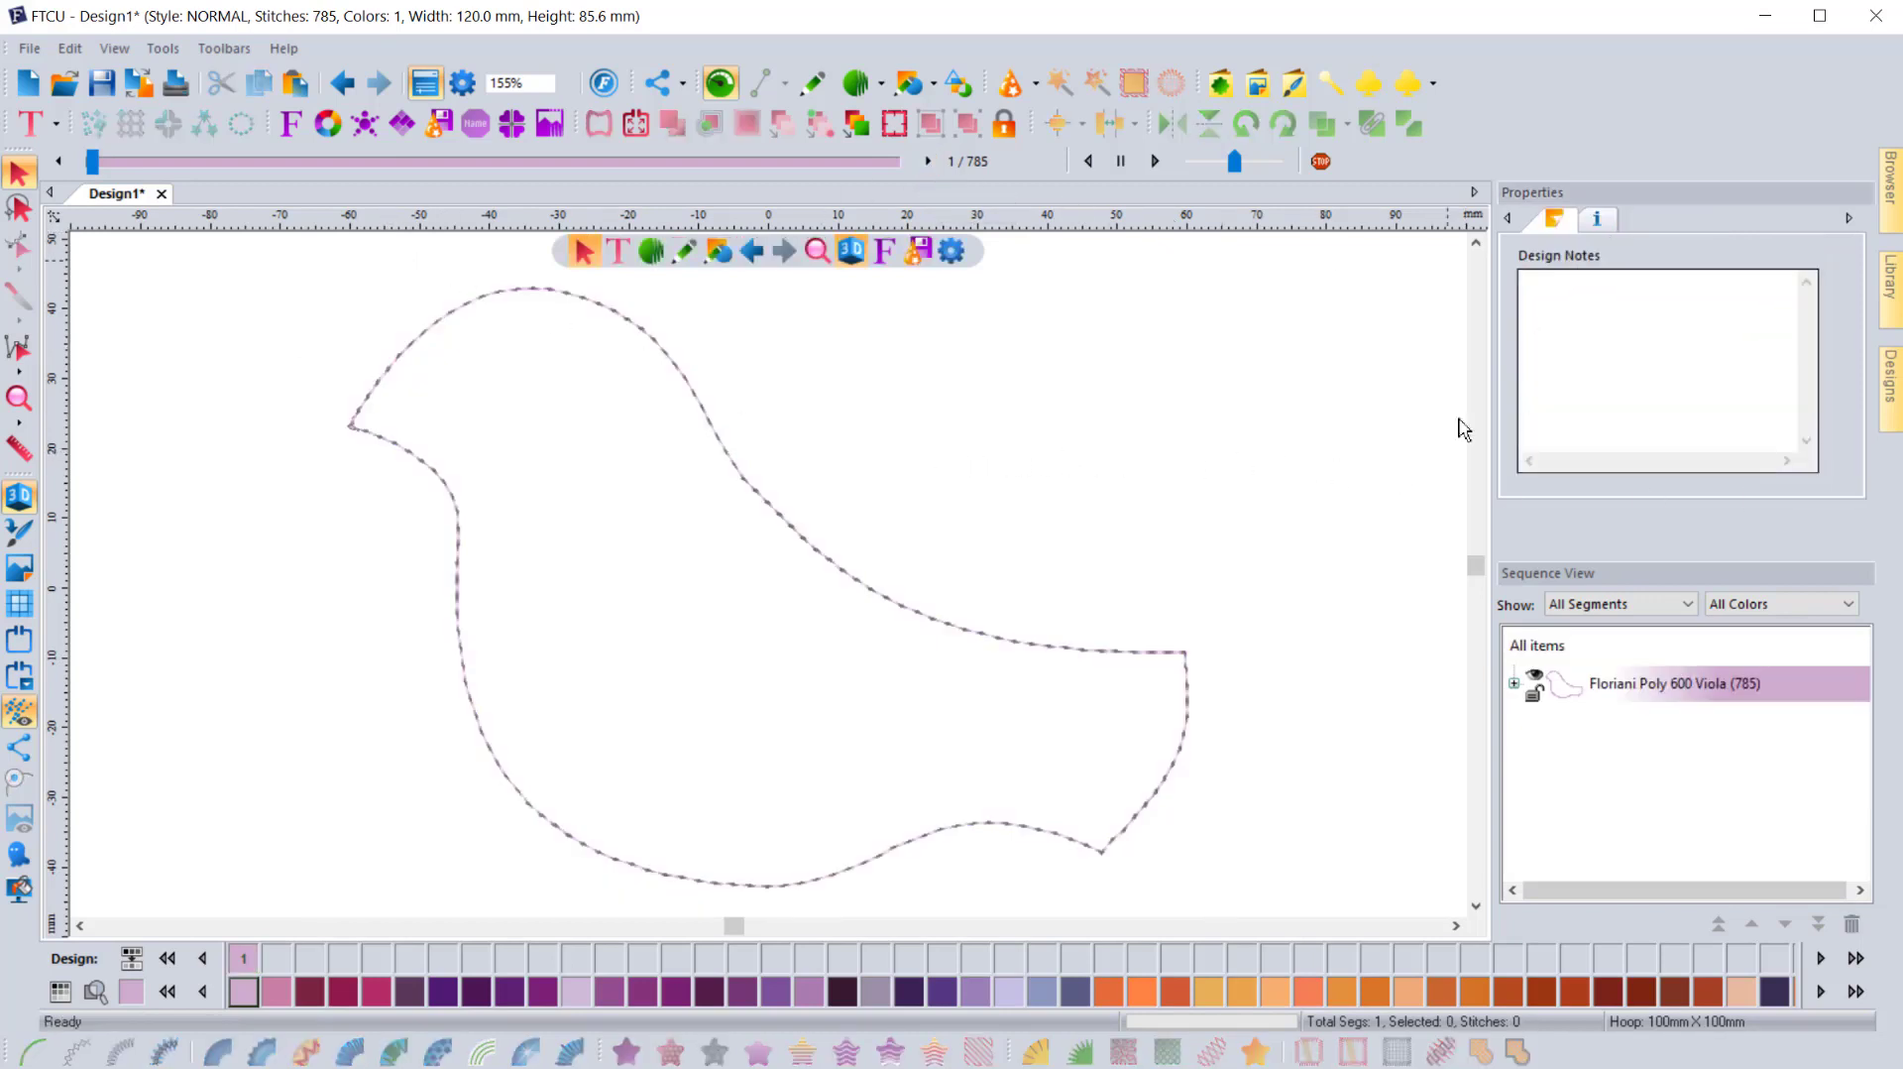
- Set both the tie in and the tie off of the bird outline to none and apply
{"action": "left_click", "coordinate": [1108, 652]}
{"action": "left_click", "coordinate": [1651, 220]}
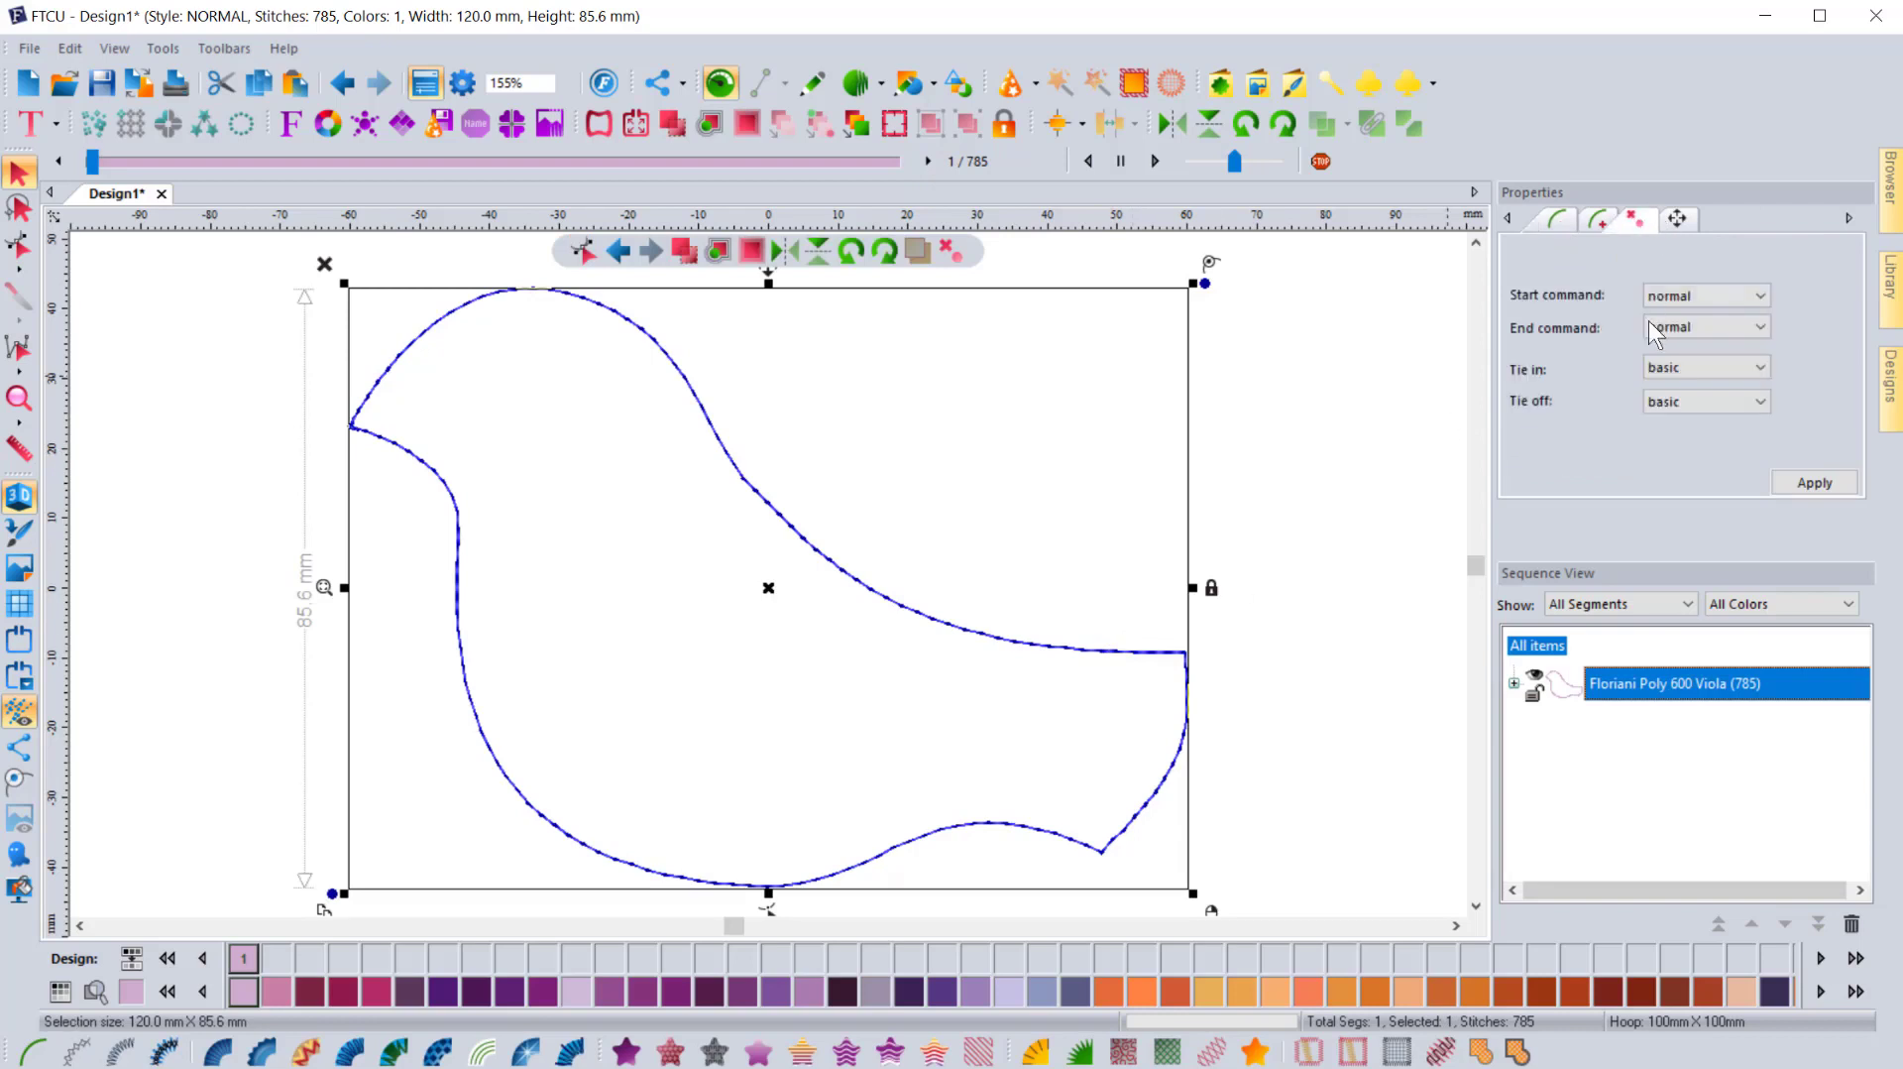
{"action": "left_click", "coordinate": [1695, 368]}
{"action": "left_click", "coordinate": [1661, 389]}
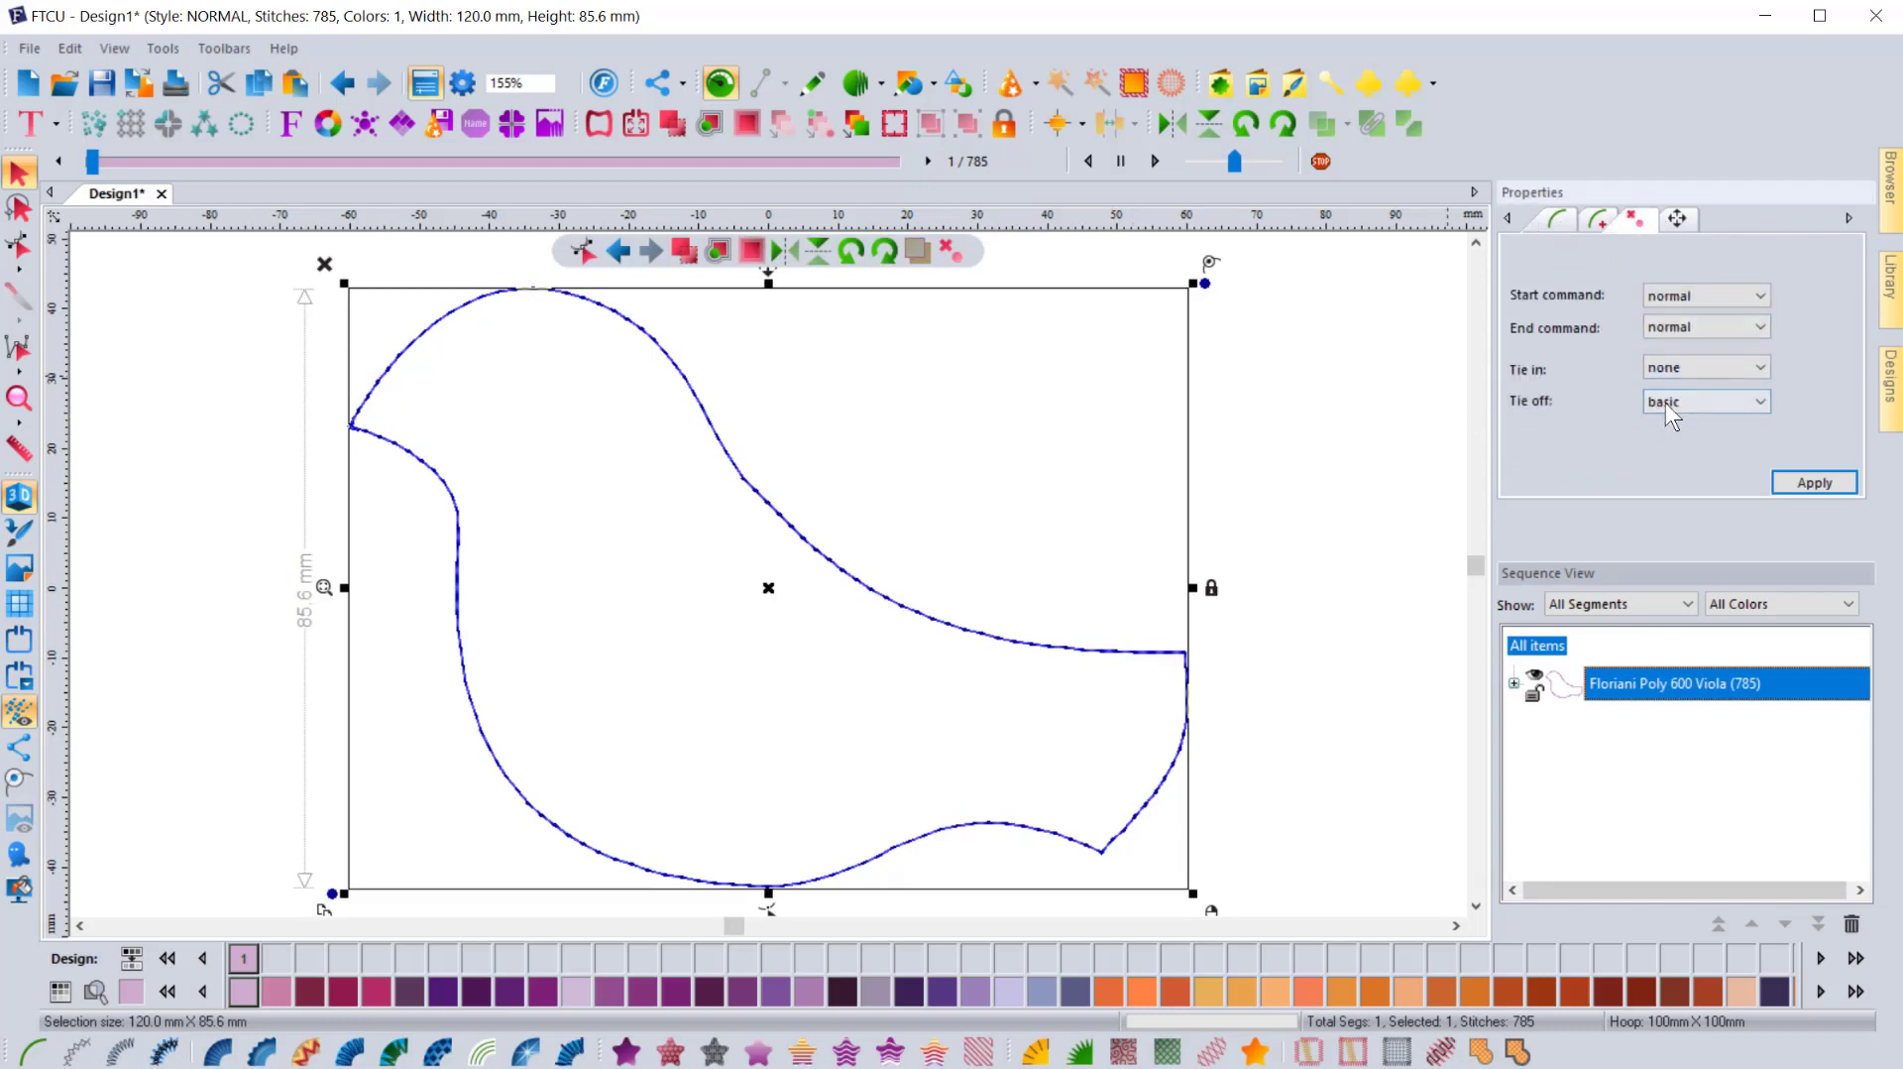
{"action": "left_click", "coordinate": [1670, 401]}
{"action": "left_click", "coordinate": [1661, 423]}
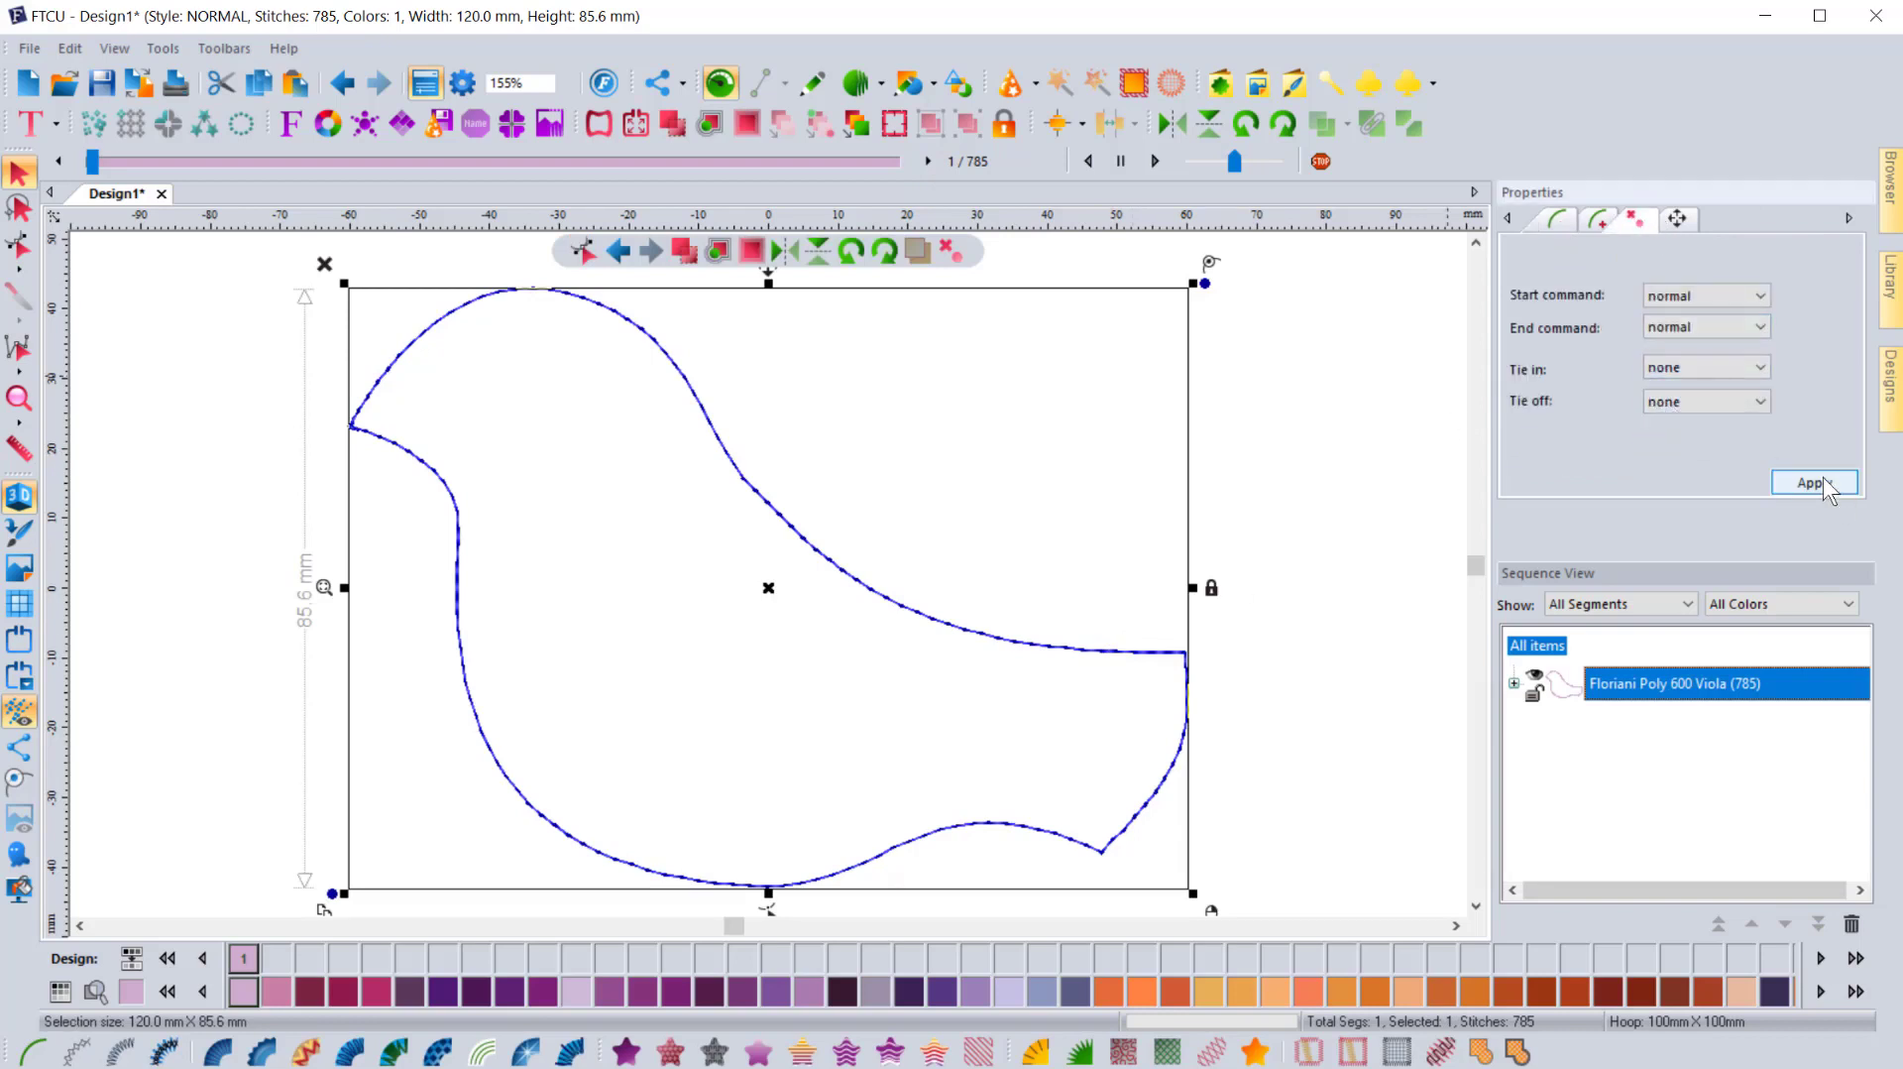
{"action": "left_click", "coordinate": [1815, 482]}
- Step through the first stitches of the deselected bird outline to preview its varying bean repeats
{"action": "left_click", "coordinate": [1098, 415]}
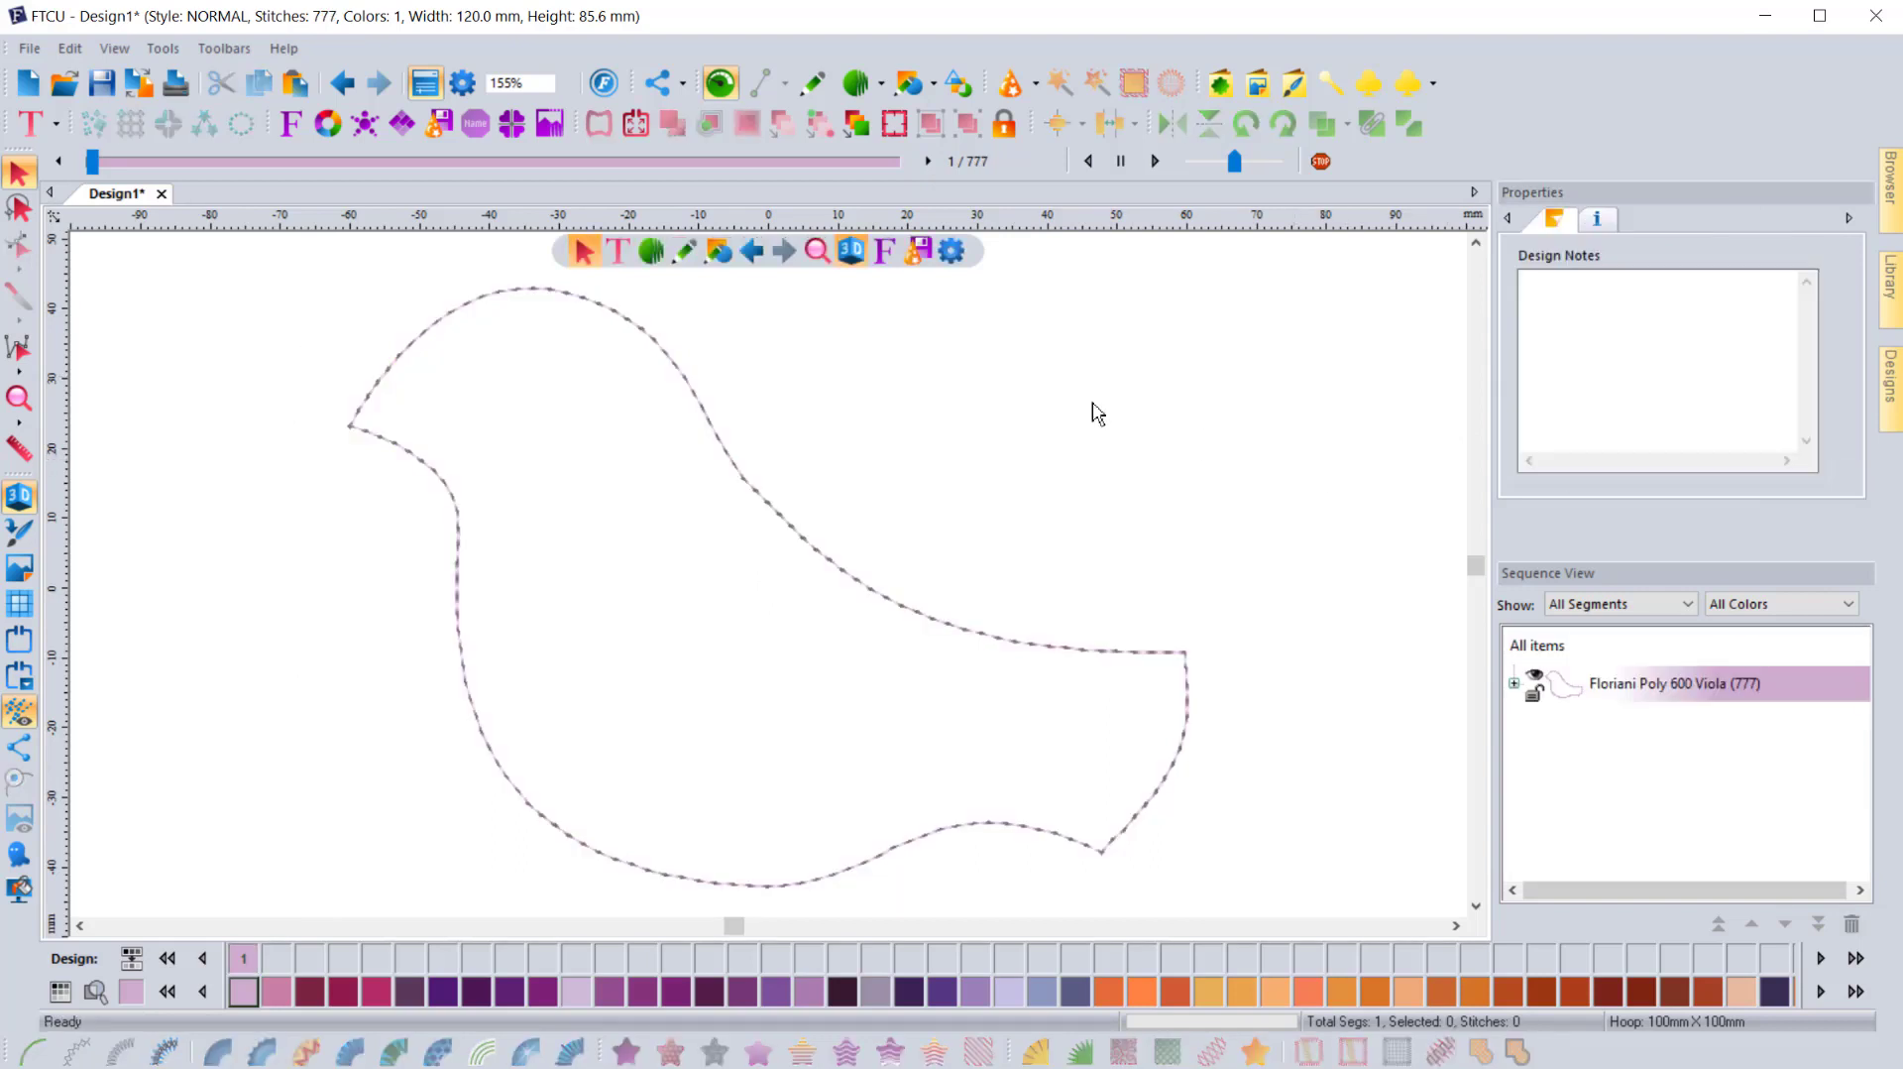
{"action": "left_click", "coordinate": [928, 162]}
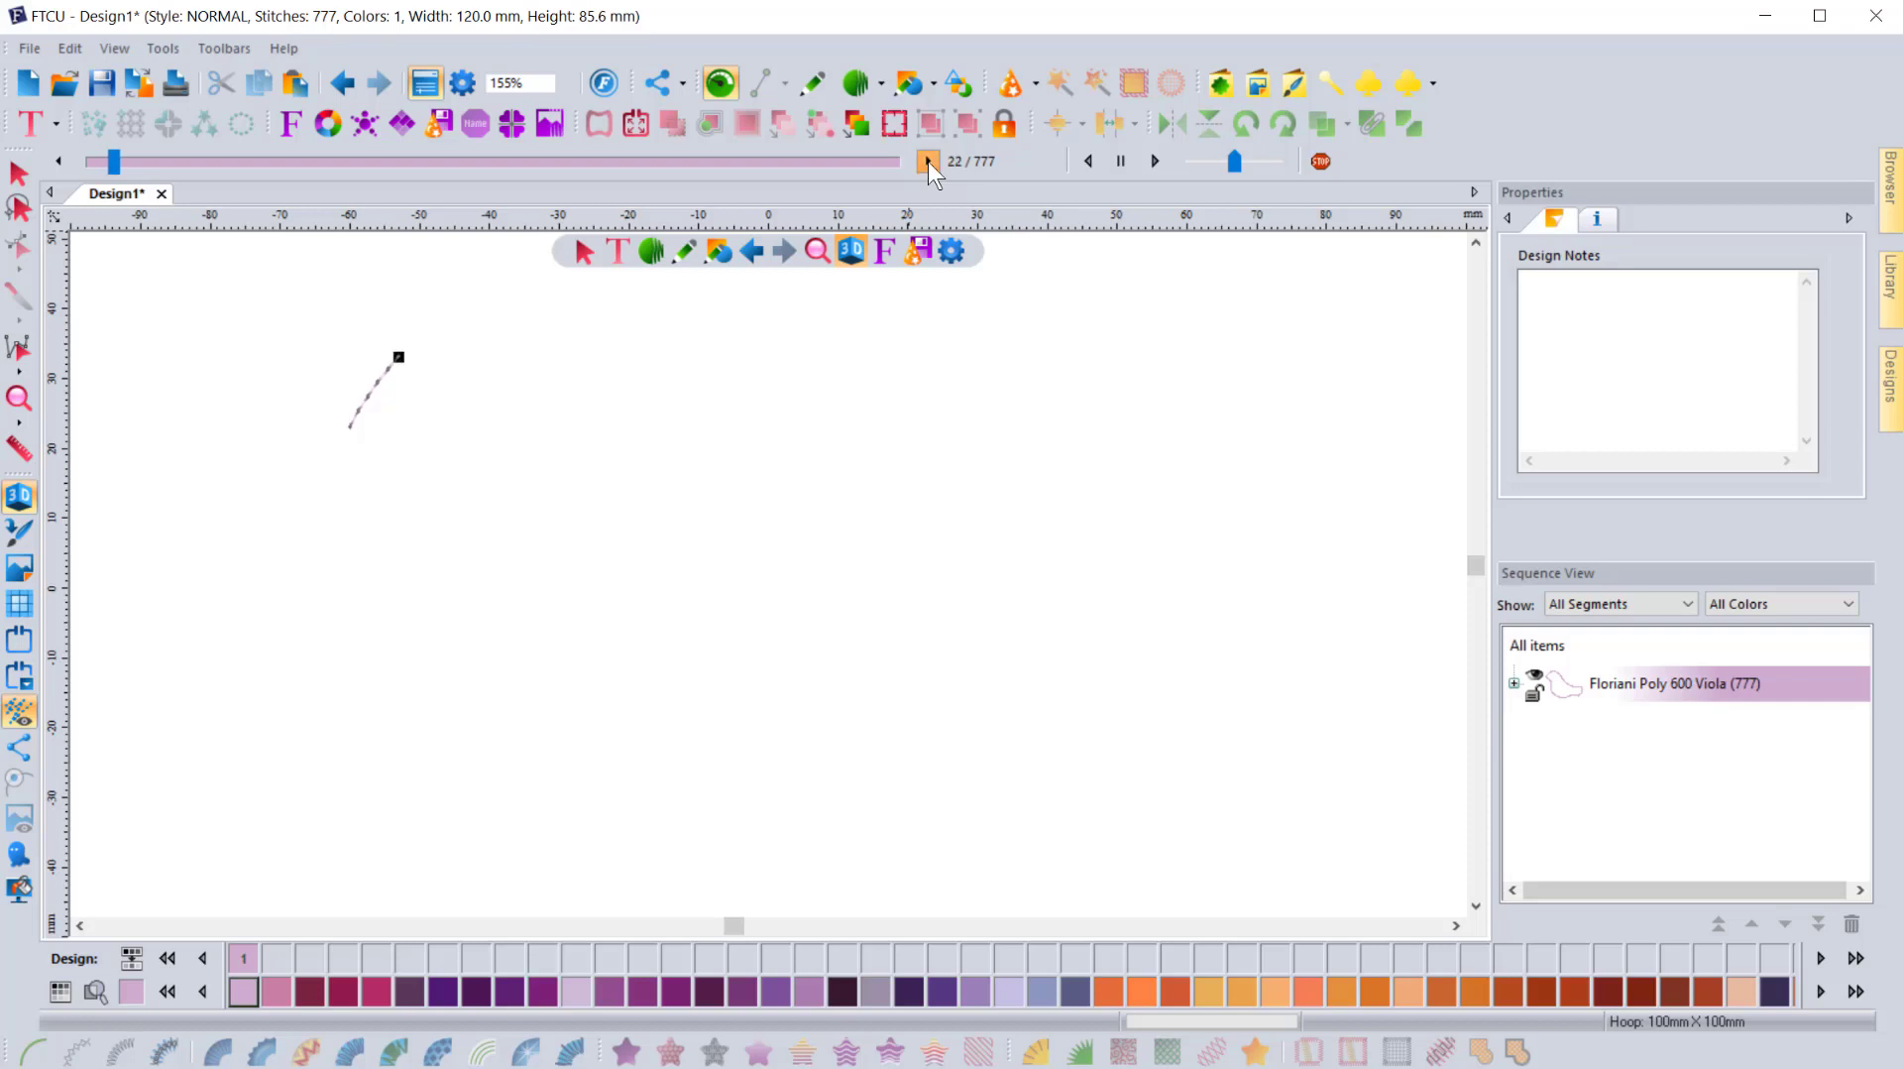
{"action": "left_click", "coordinate": [18, 173]}
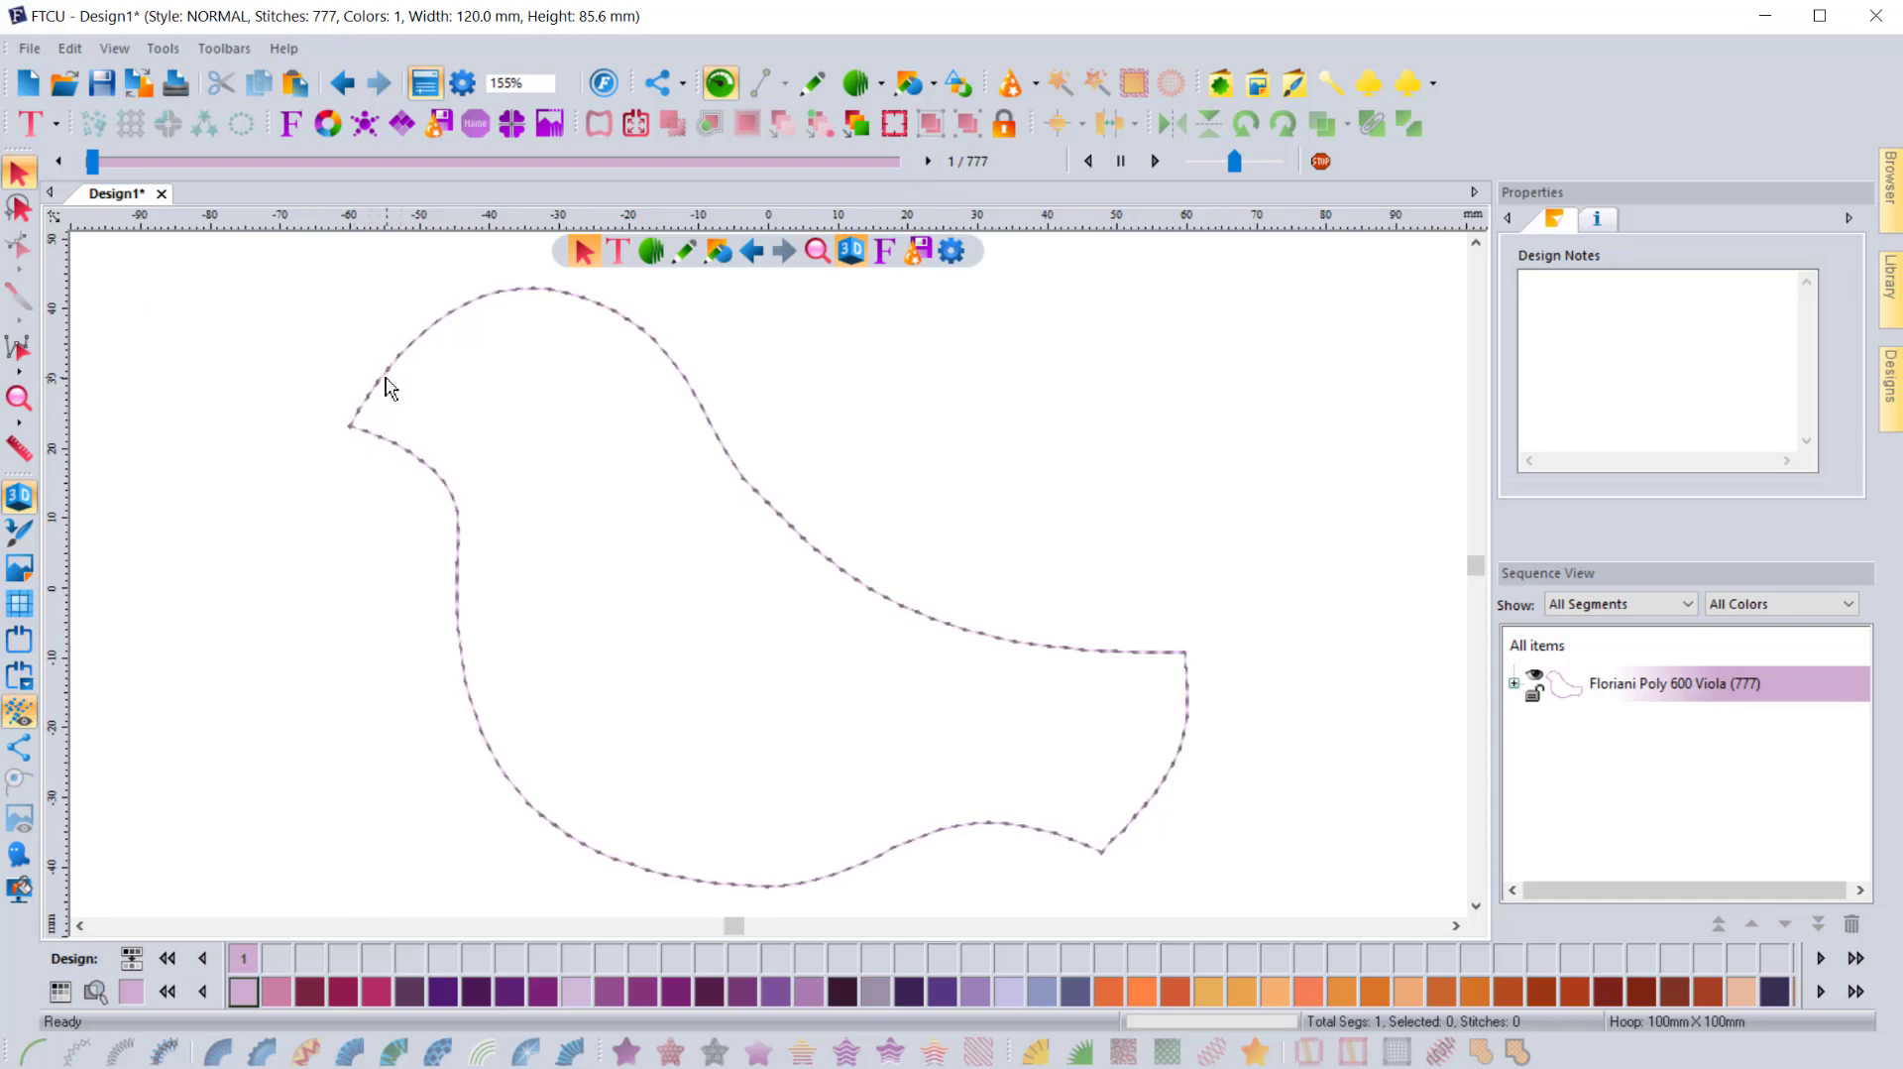
- Enable varying stitch length in the bird outline's bean repeat pattern
{"action": "left_click", "coordinate": [880, 598]}
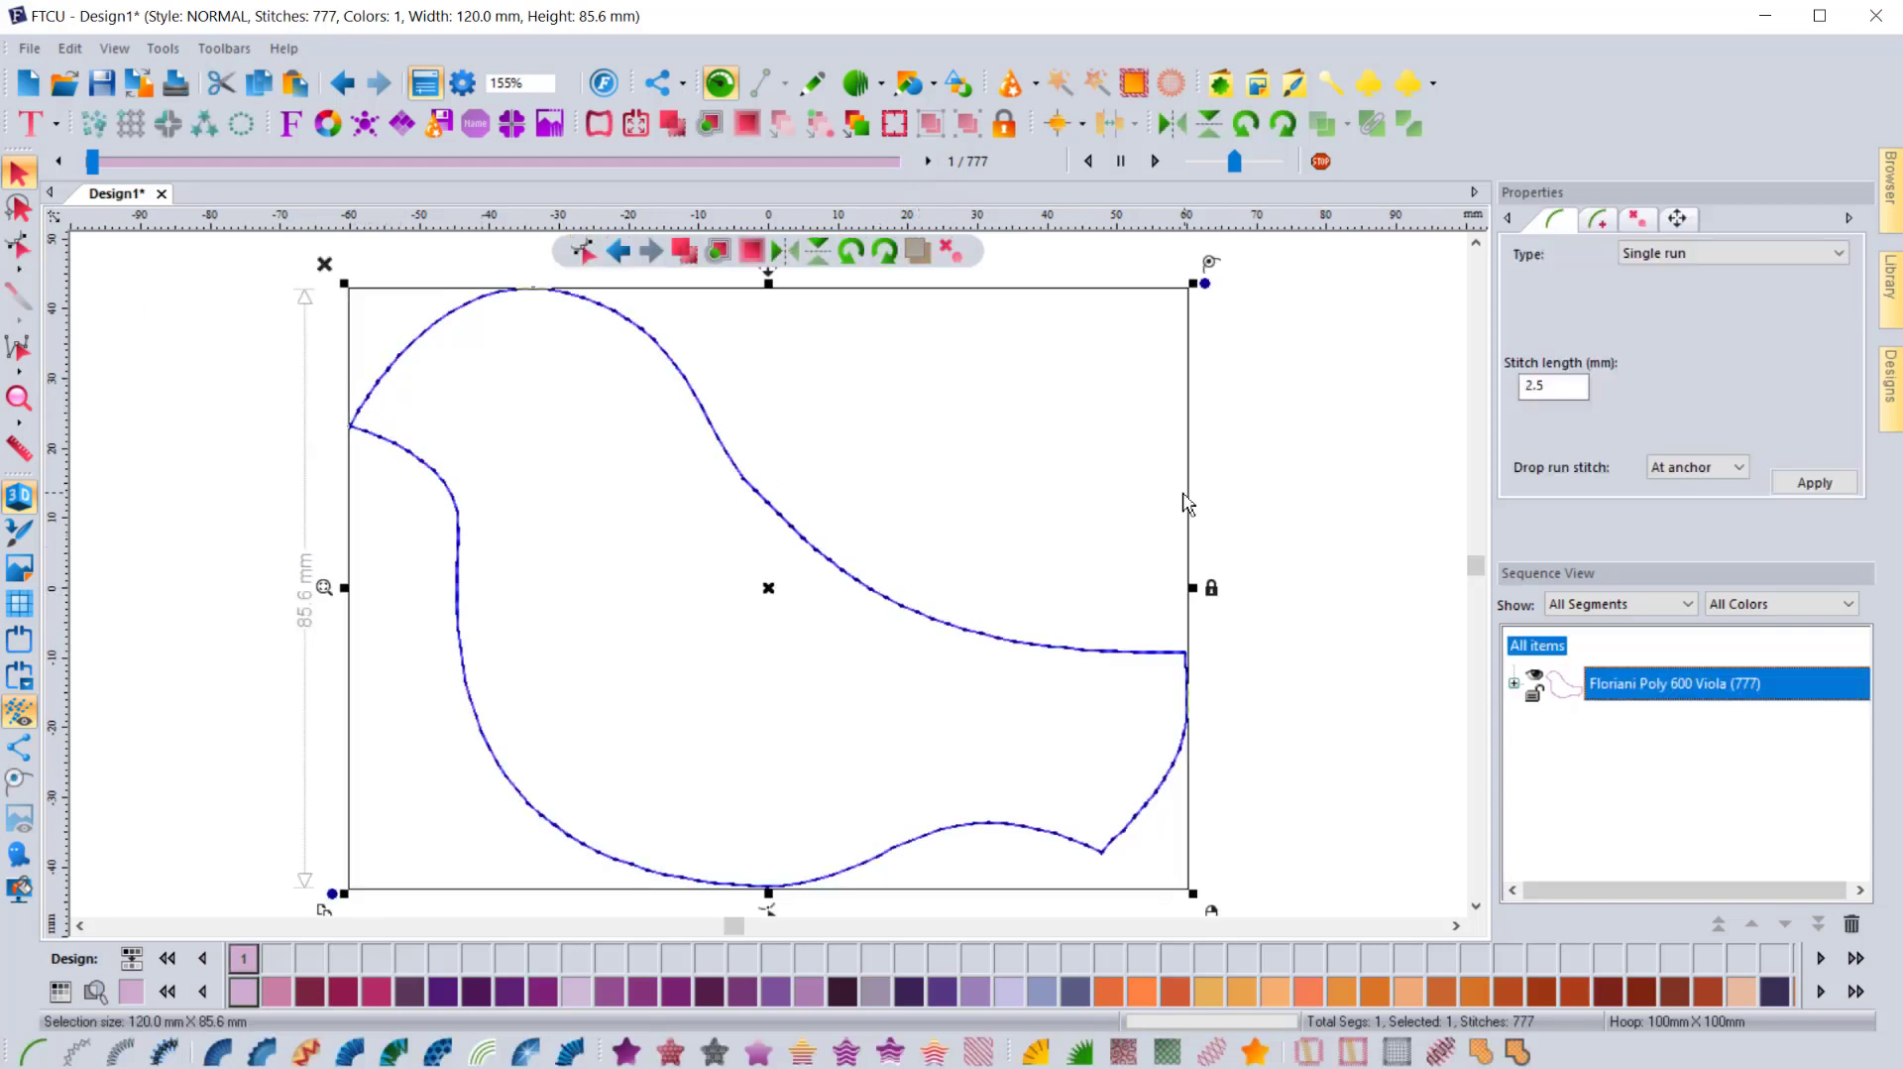
{"action": "left_click", "coordinate": [1599, 223]}
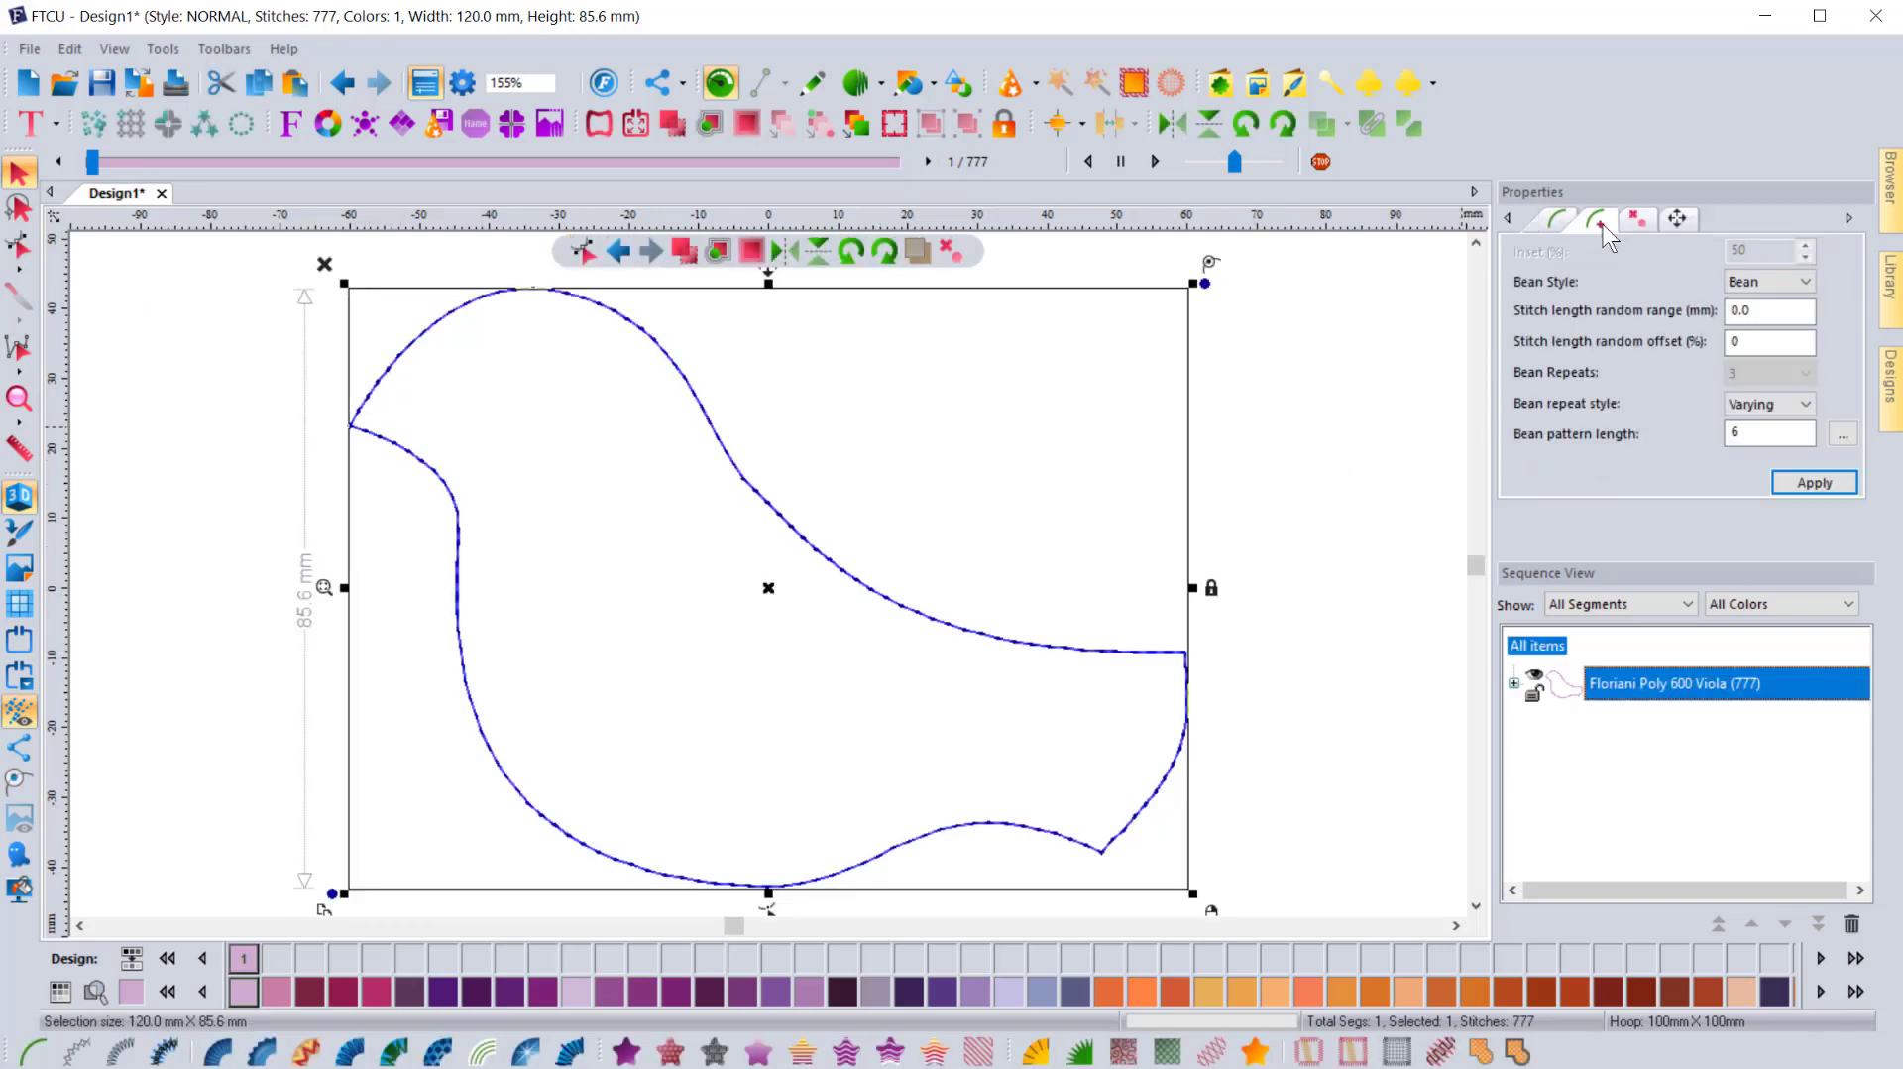
{"action": "left_click", "coordinate": [1842, 434]}
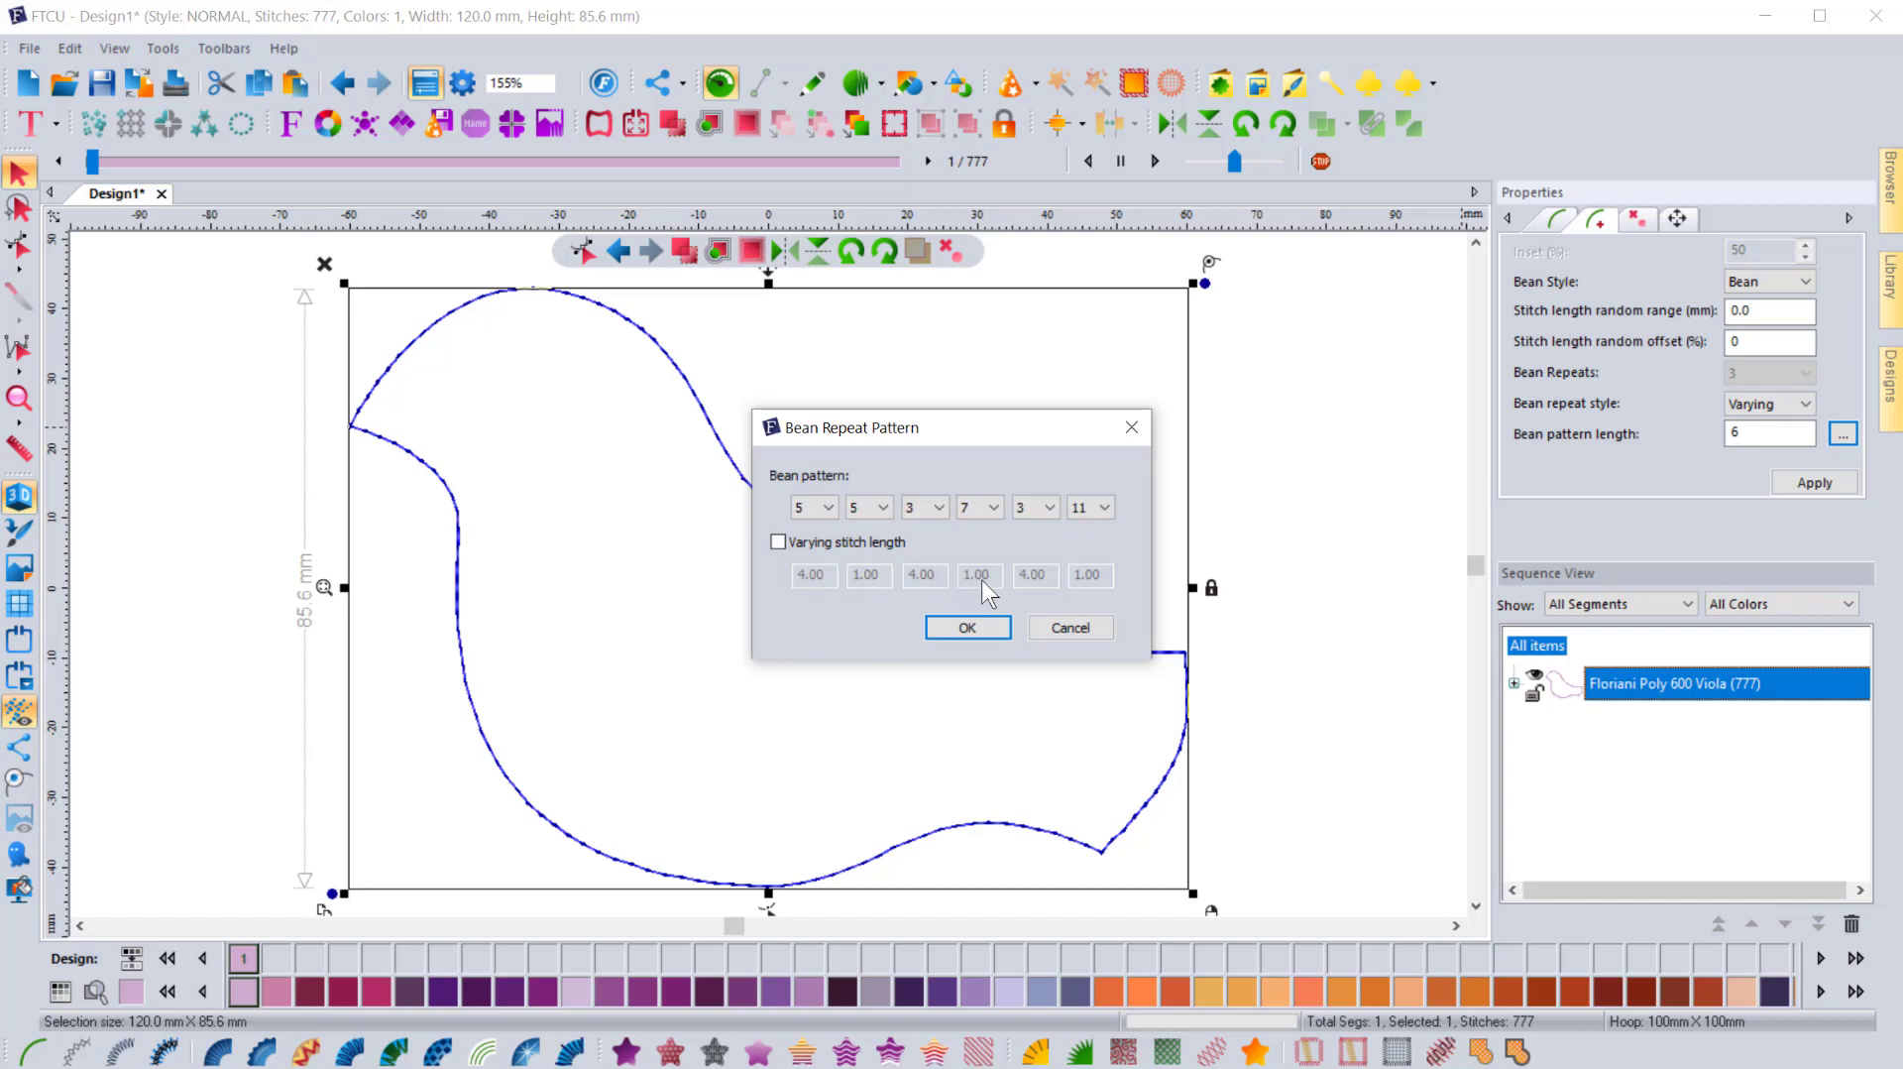
{"action": "left_click", "coordinate": [778, 541]}
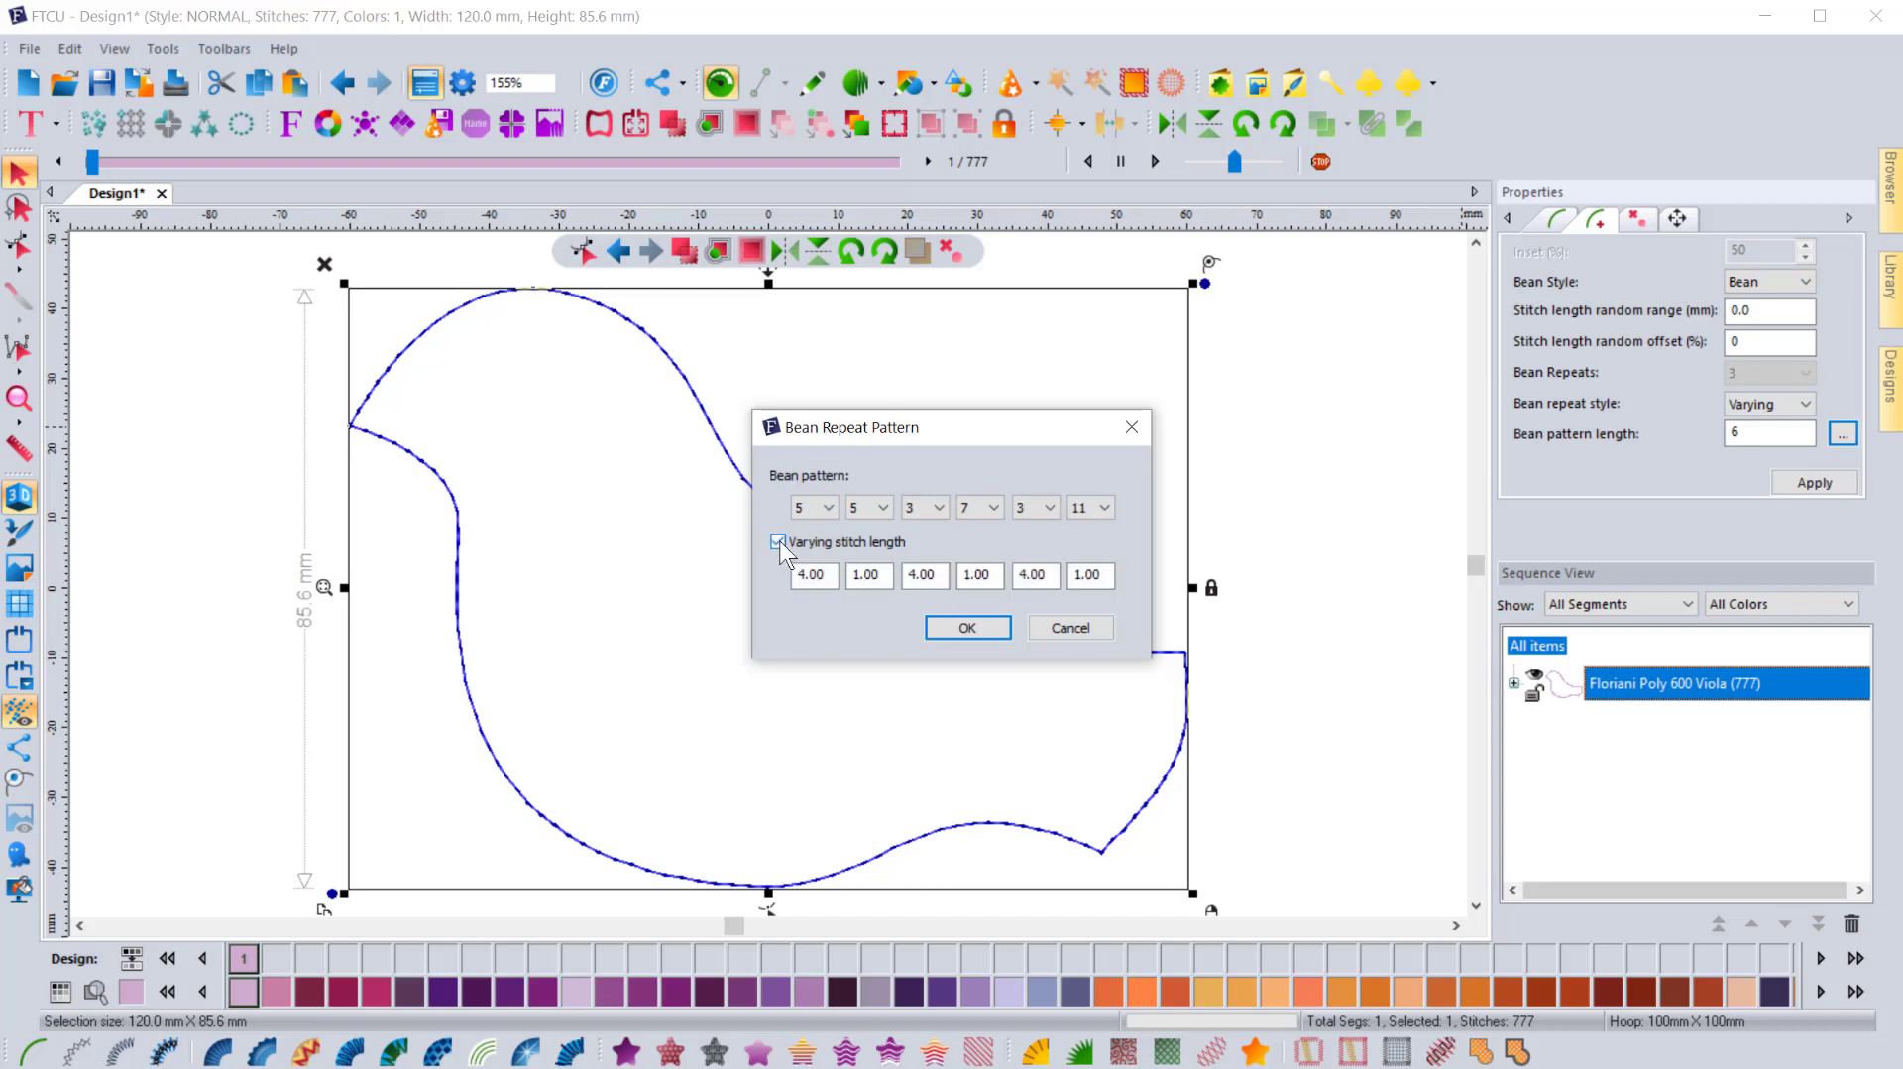
{"action": "left_click", "coordinate": [968, 629]}
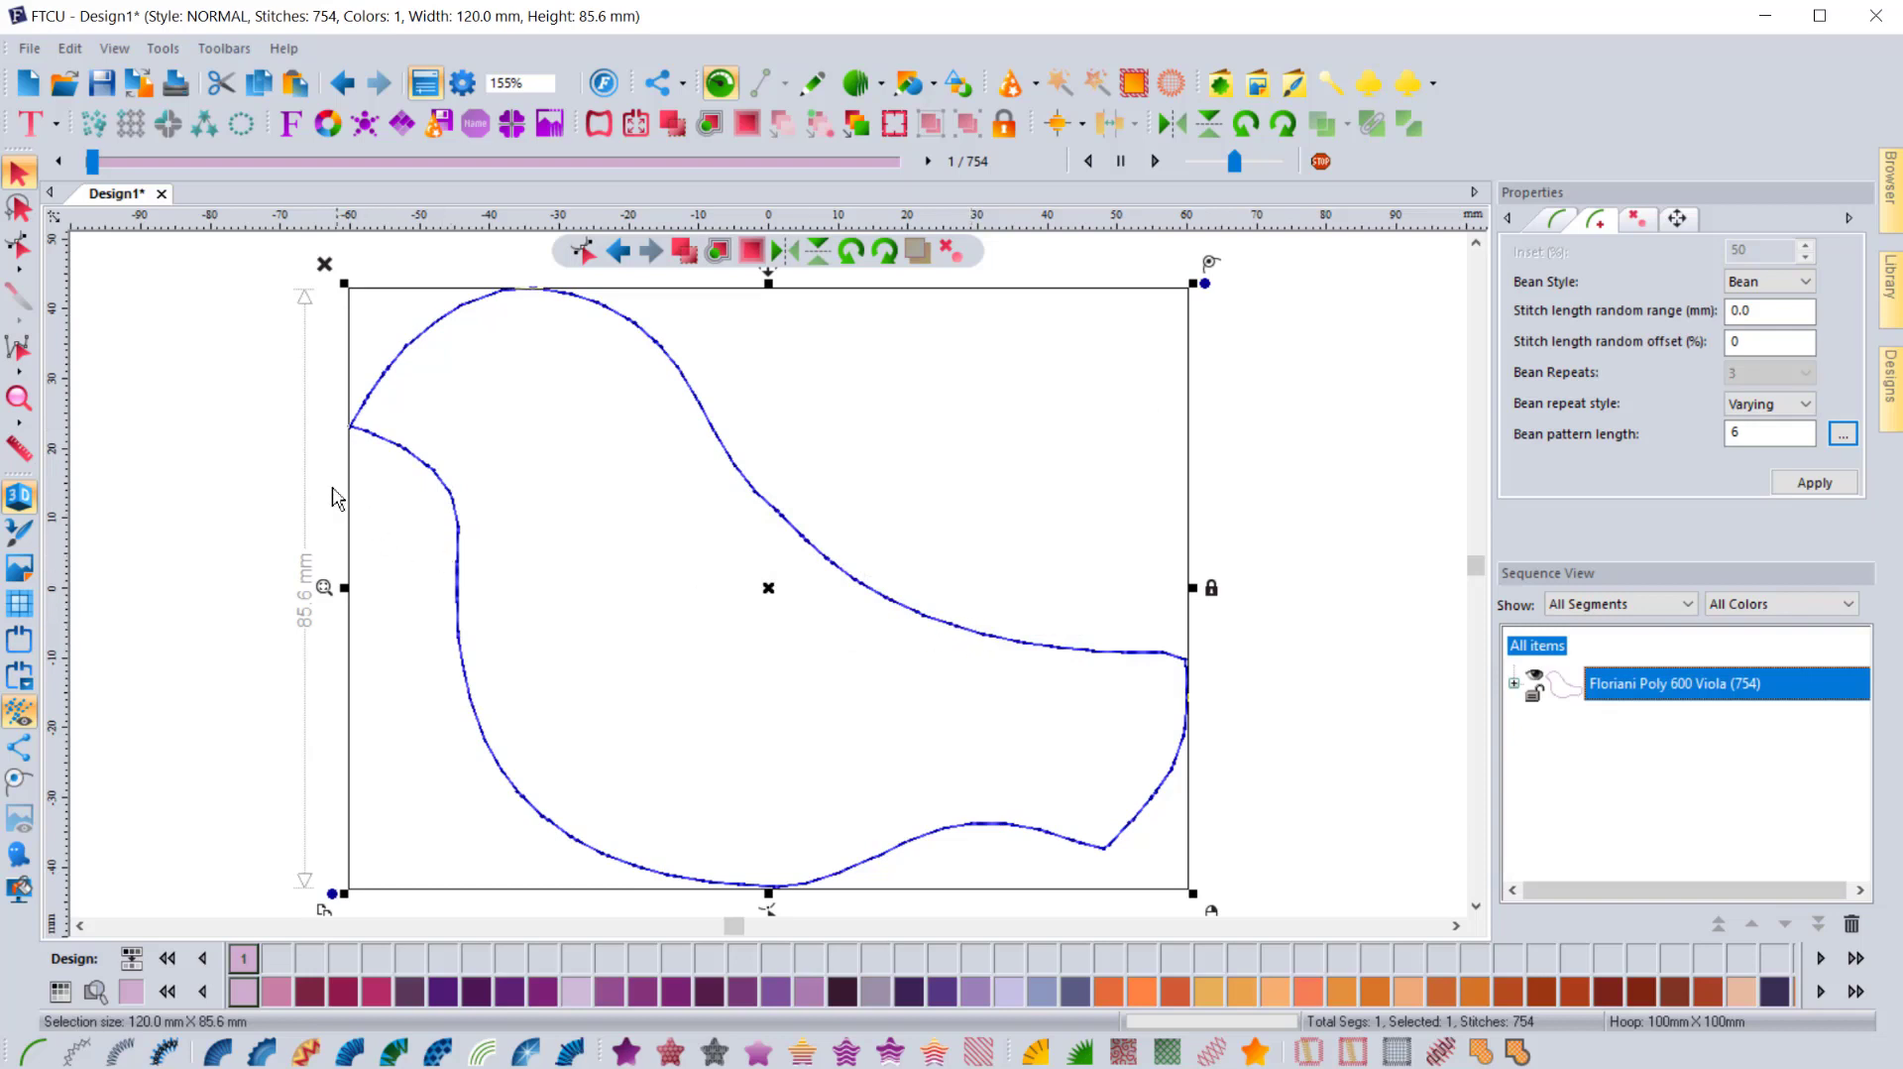
- Step through the first stitches near the bird's beak to examine the varying stitch lengths and bean repeats
{"action": "left_click", "coordinate": [283, 474]}
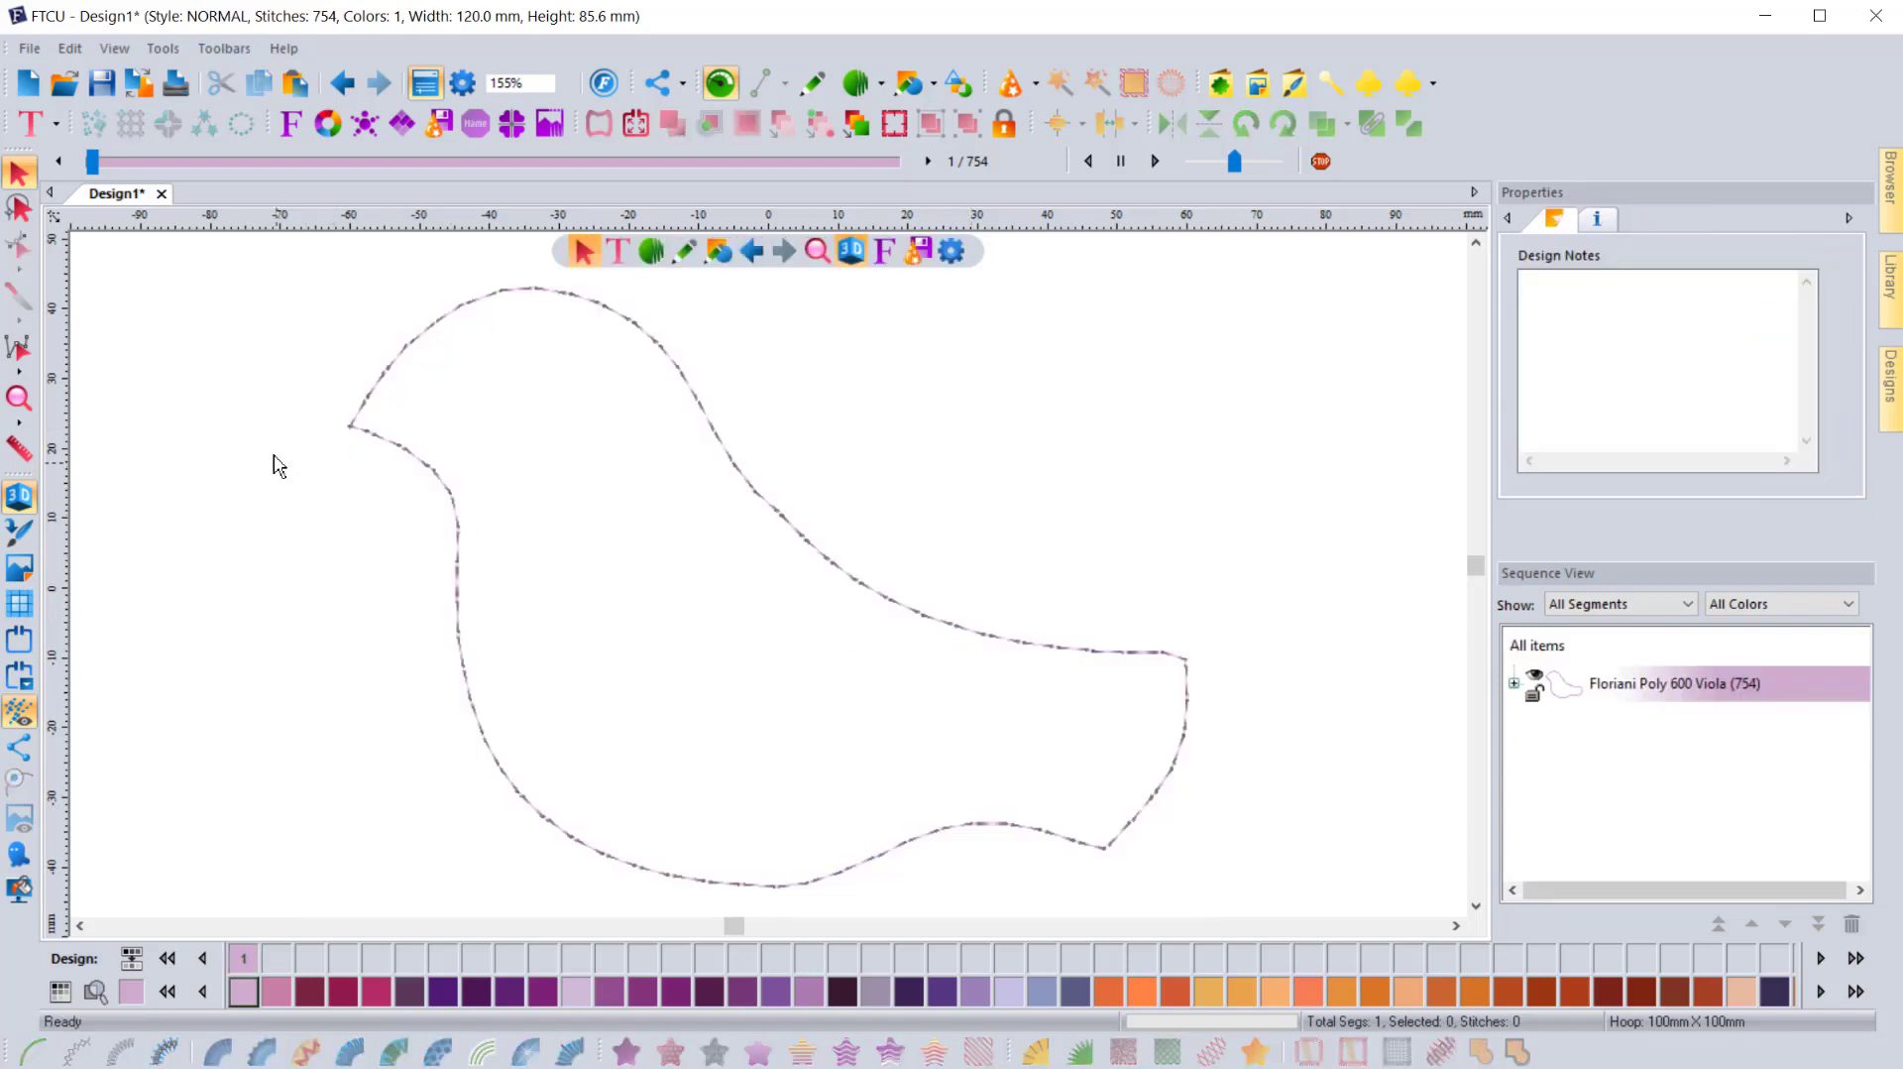
{"action": "left_click", "coordinate": [18, 398]}
{"action": "left_click_drag", "start_coordinate": [288, 266], "coordinate": [739, 599]}
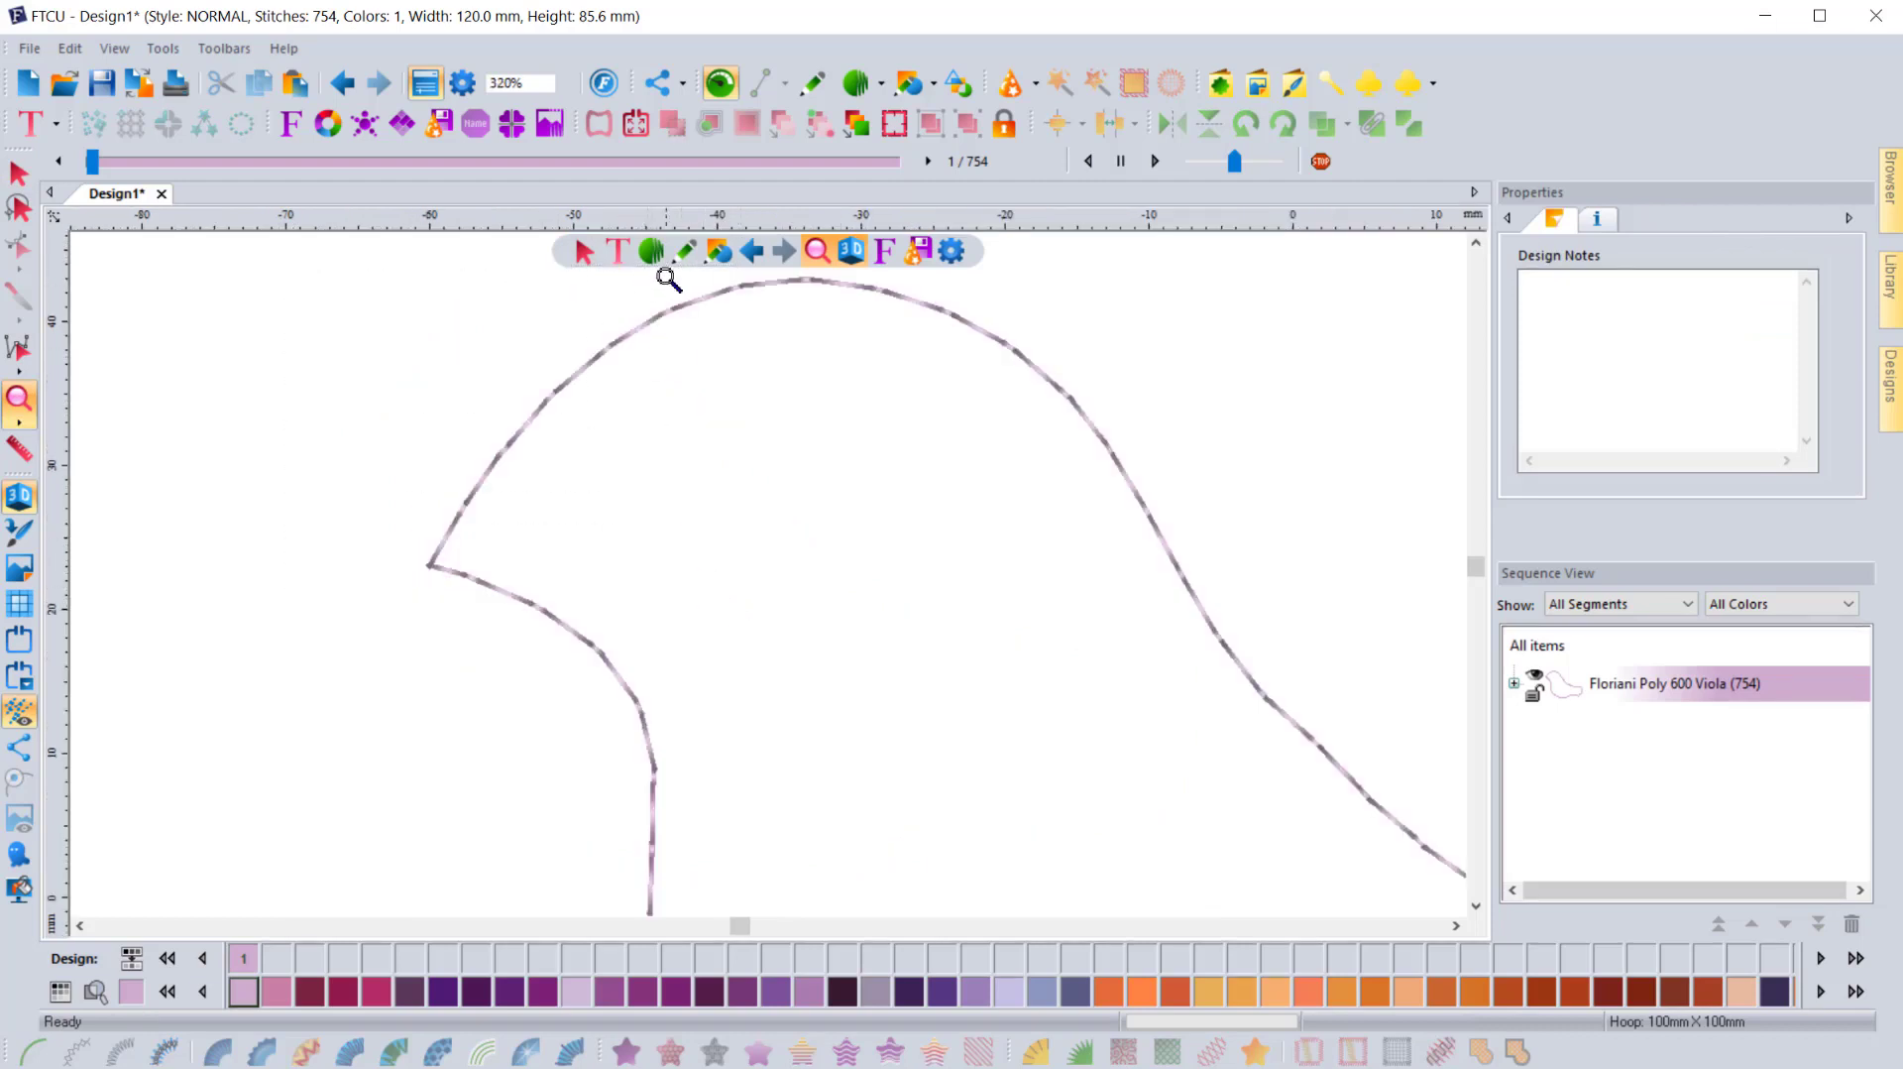
{"action": "left_click", "coordinate": [929, 161]}
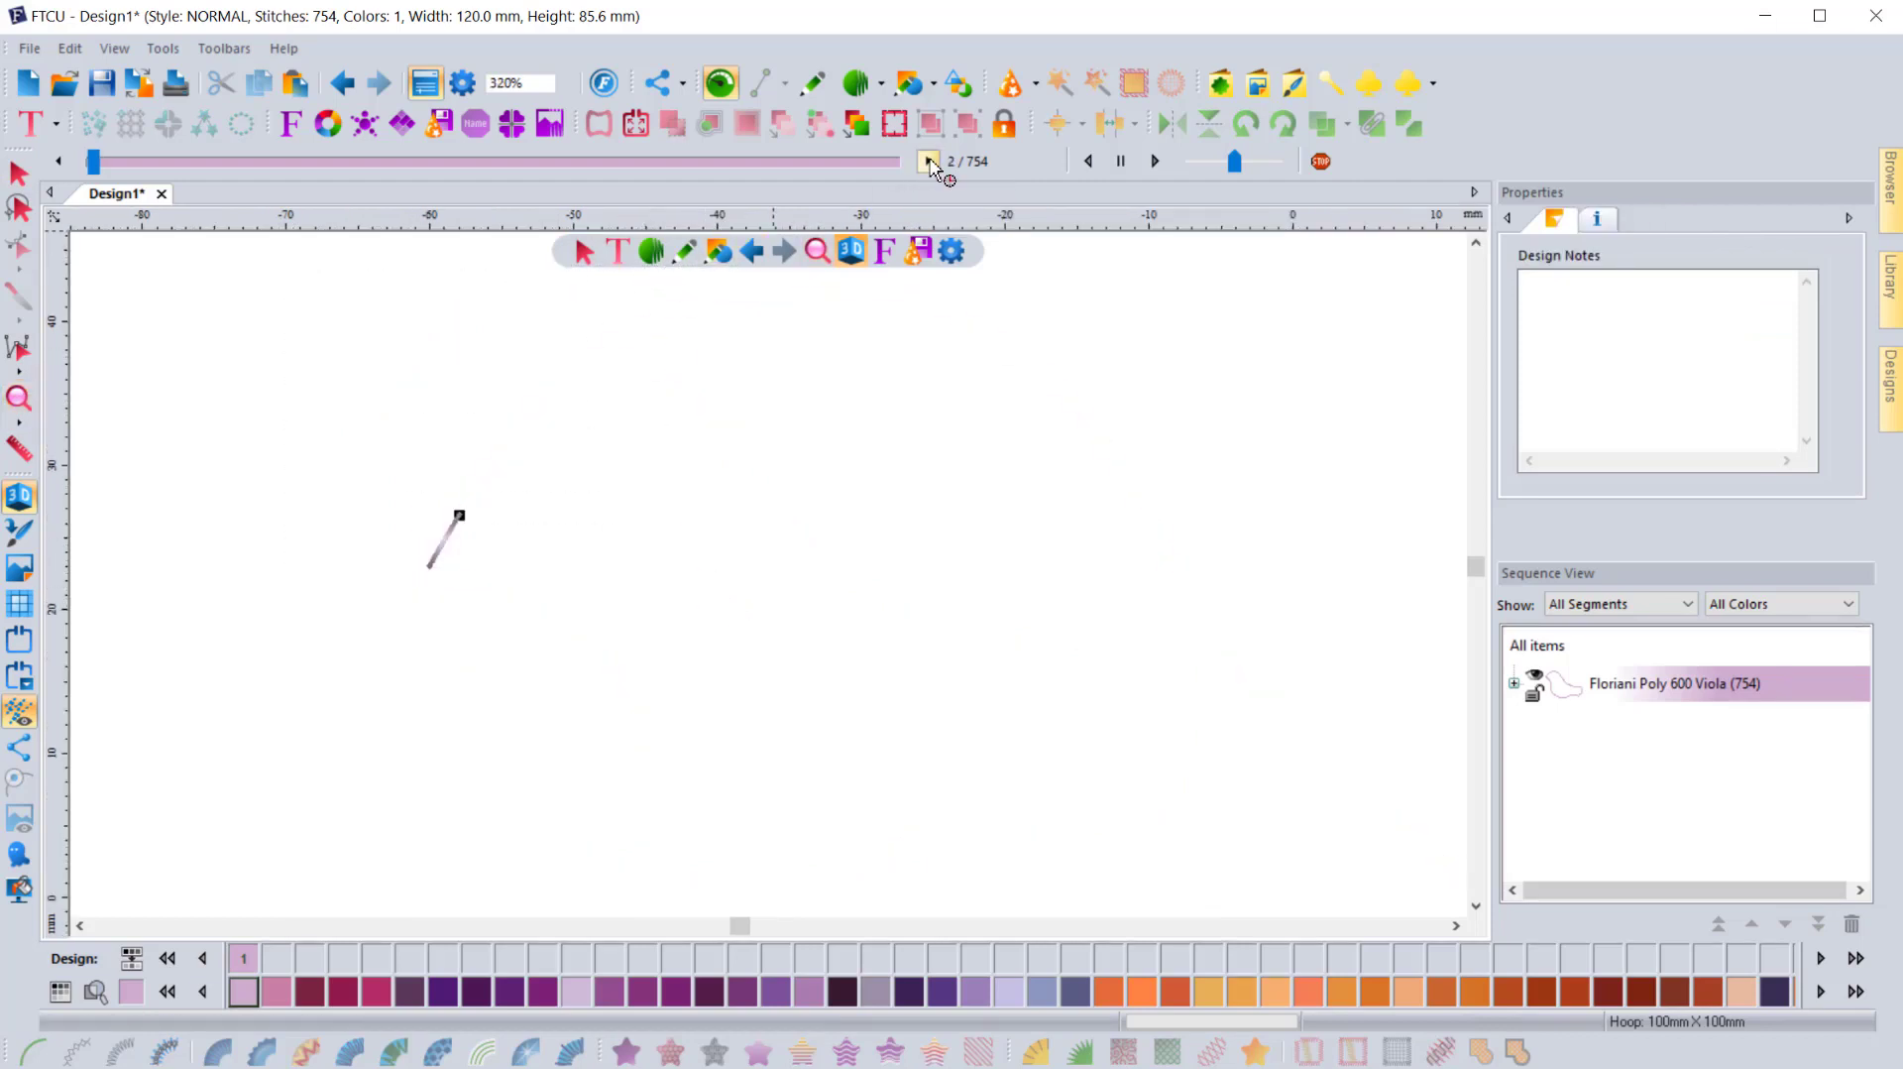
{"action": "left_click", "coordinate": [930, 161]}
{"action": "left_click", "coordinate": [930, 160]}
{"action": "left_click", "coordinate": [930, 160]}
{"action": "left_click", "coordinate": [930, 161]}
{"action": "left_click", "coordinate": [930, 160]}
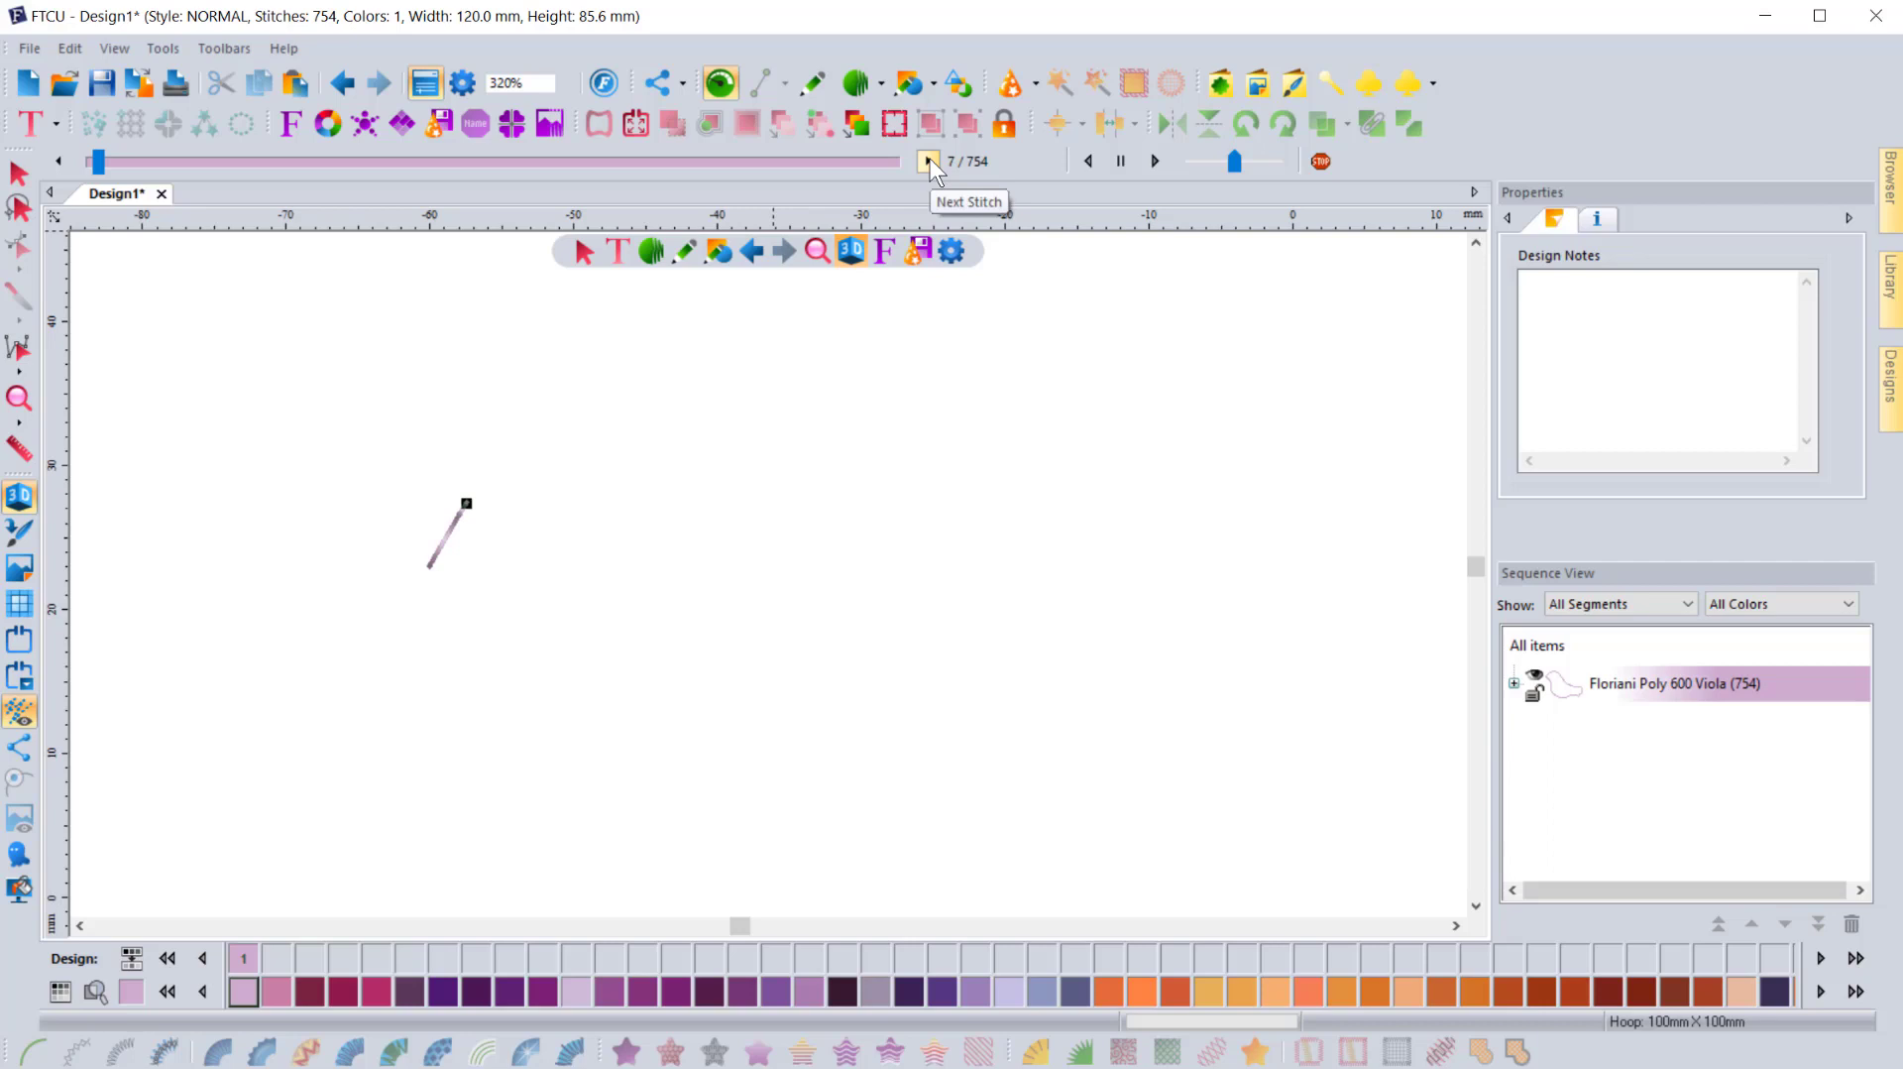
{"action": "left_click", "coordinate": [930, 161]}
{"action": "left_click", "coordinate": [930, 161]}
{"action": "left_click", "coordinate": [930, 160]}
{"action": "left_click", "coordinate": [930, 160]}
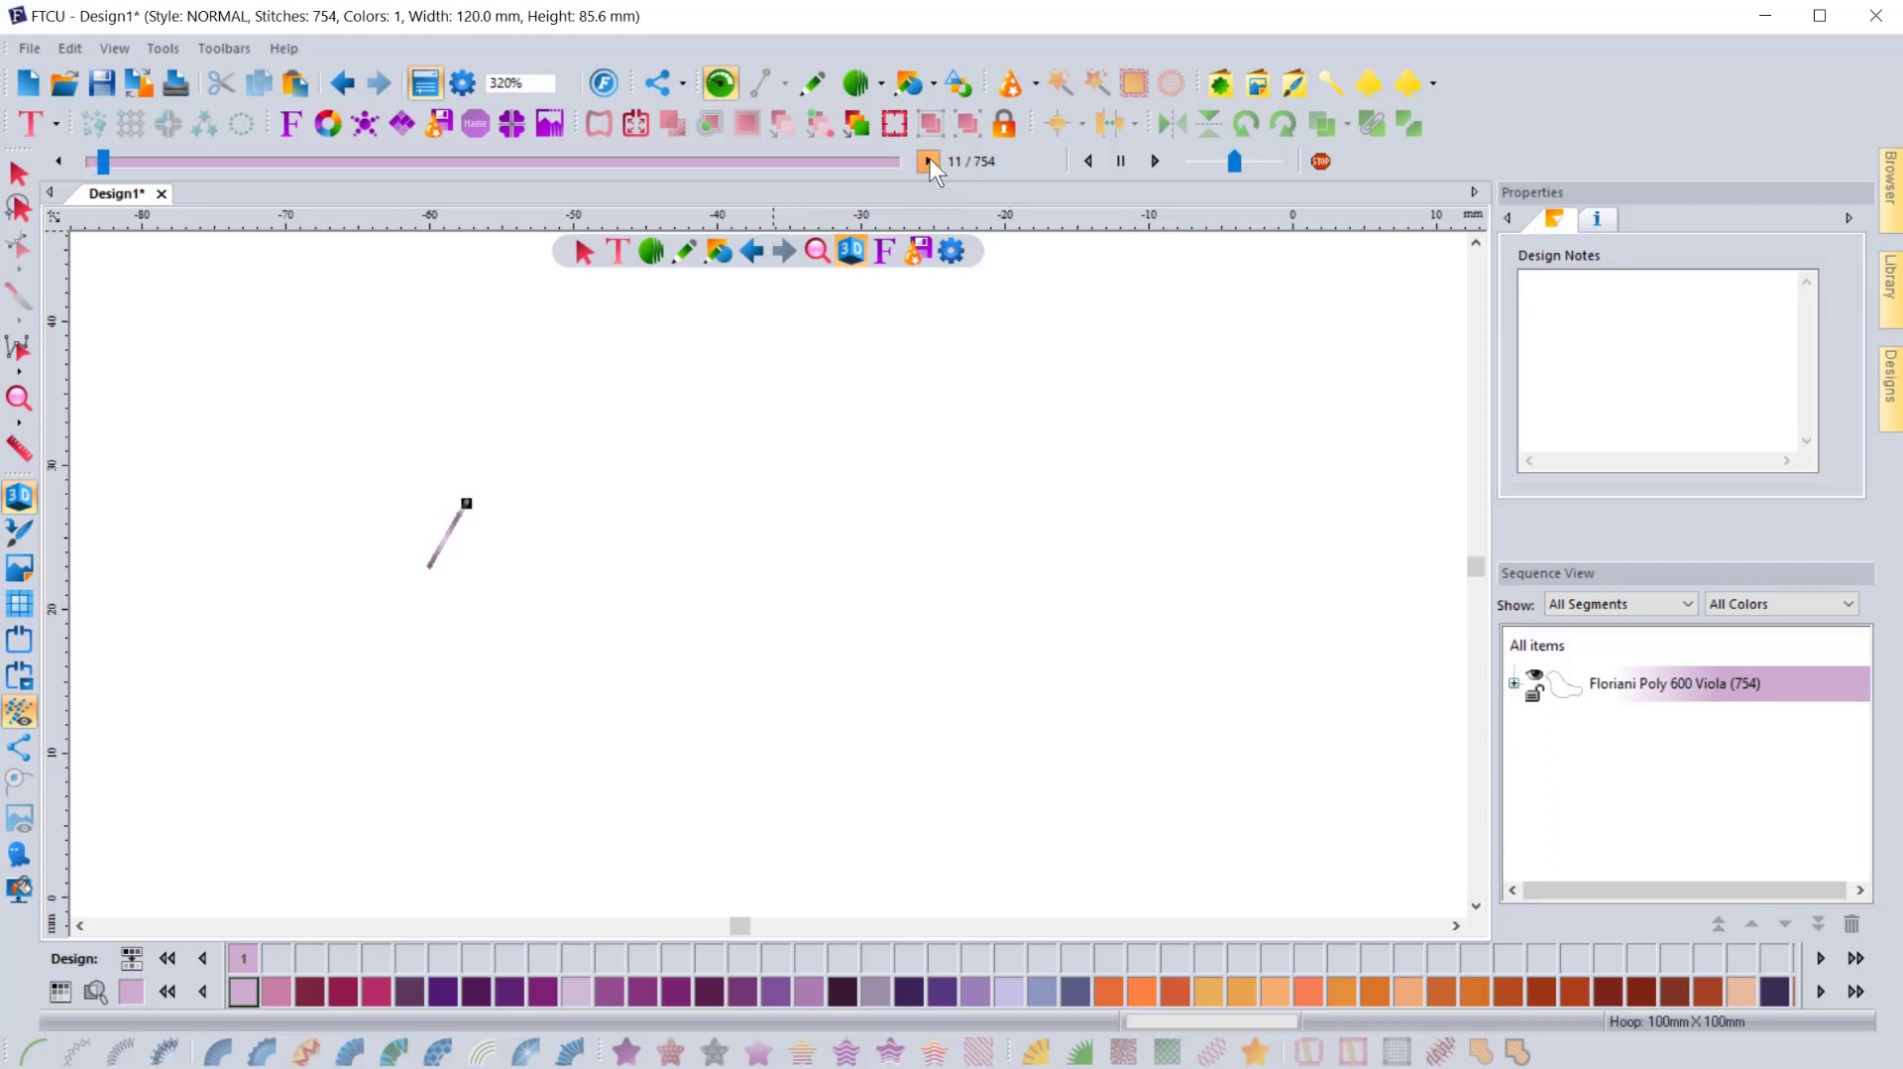
{"action": "left_click", "coordinate": [930, 160]}
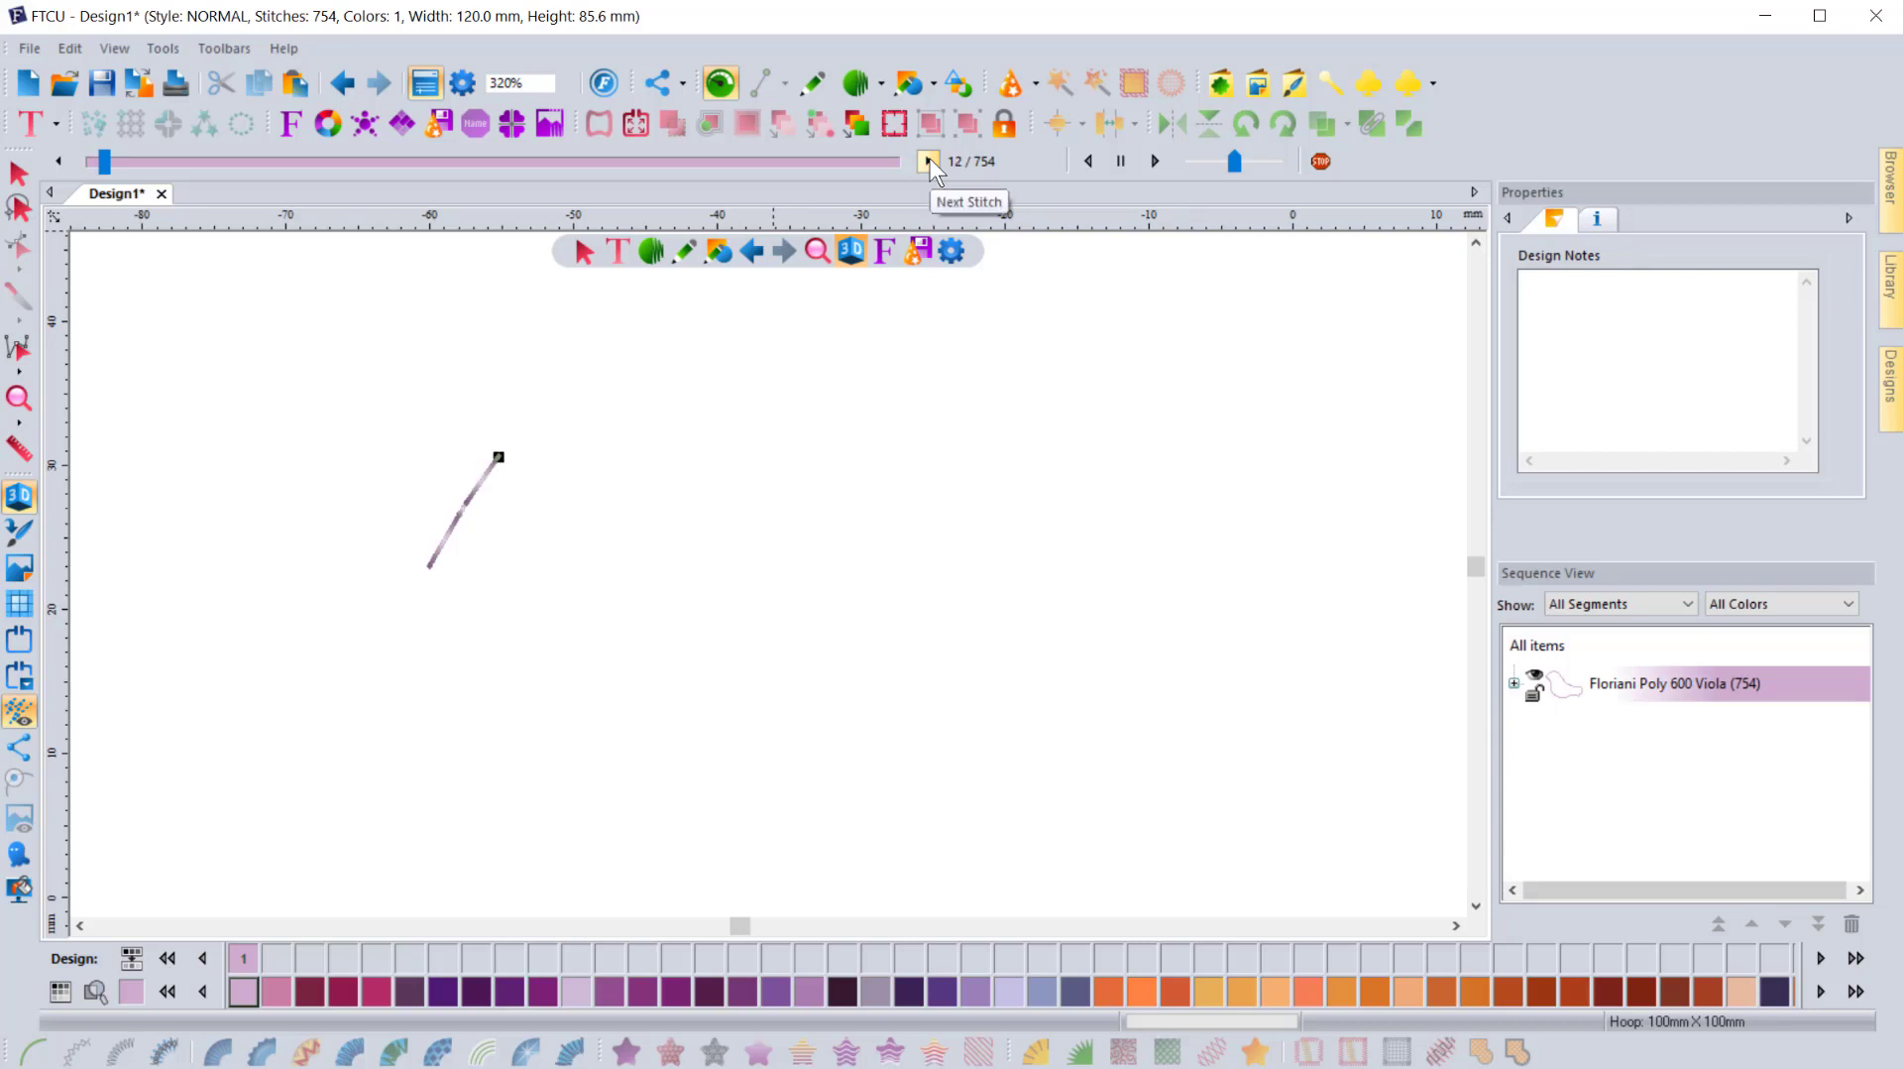
{"action": "left_click", "coordinate": [929, 160]}
{"action": "left_click", "coordinate": [929, 161]}
{"action": "left_click", "coordinate": [929, 160]}
{"action": "left_click", "coordinate": [930, 161]}
{"action": "left_click", "coordinate": [930, 161]}
{"action": "left_click", "coordinate": [930, 161]}
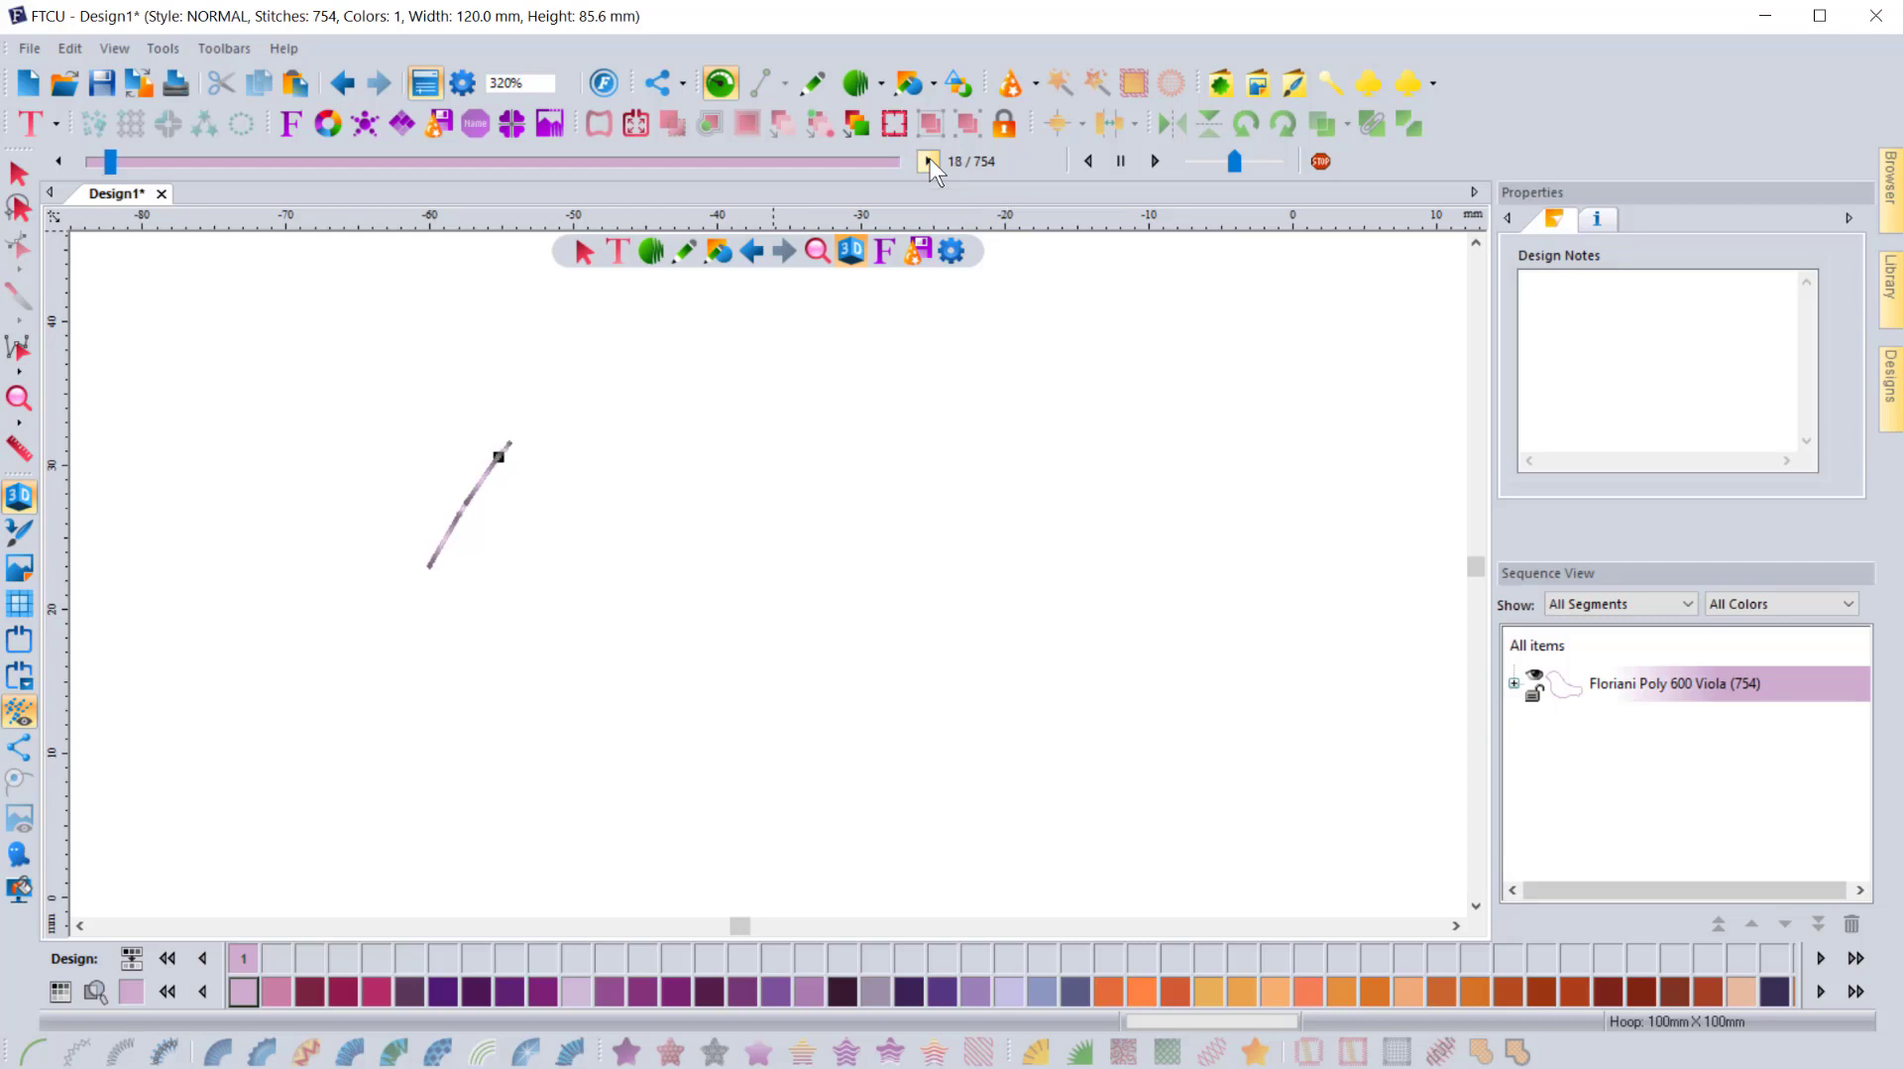
{"action": "left_click", "coordinate": [930, 160]}
{"action": "left_click", "coordinate": [930, 161]}
{"action": "left_click", "coordinate": [930, 160]}
{"action": "left_click", "coordinate": [930, 160]}
{"action": "left_click", "coordinate": [930, 161]}
{"action": "left_click", "coordinate": [930, 161]}
{"action": "left_click", "coordinate": [930, 160]}
{"action": "left_click", "coordinate": [930, 160]}
{"action": "left_click", "coordinate": [930, 160]}
{"action": "left_click", "coordinate": [930, 161]}
{"action": "left_click", "coordinate": [930, 160]}
{"action": "left_click", "coordinate": [929, 160]}
{"action": "left_click", "coordinate": [930, 161]}
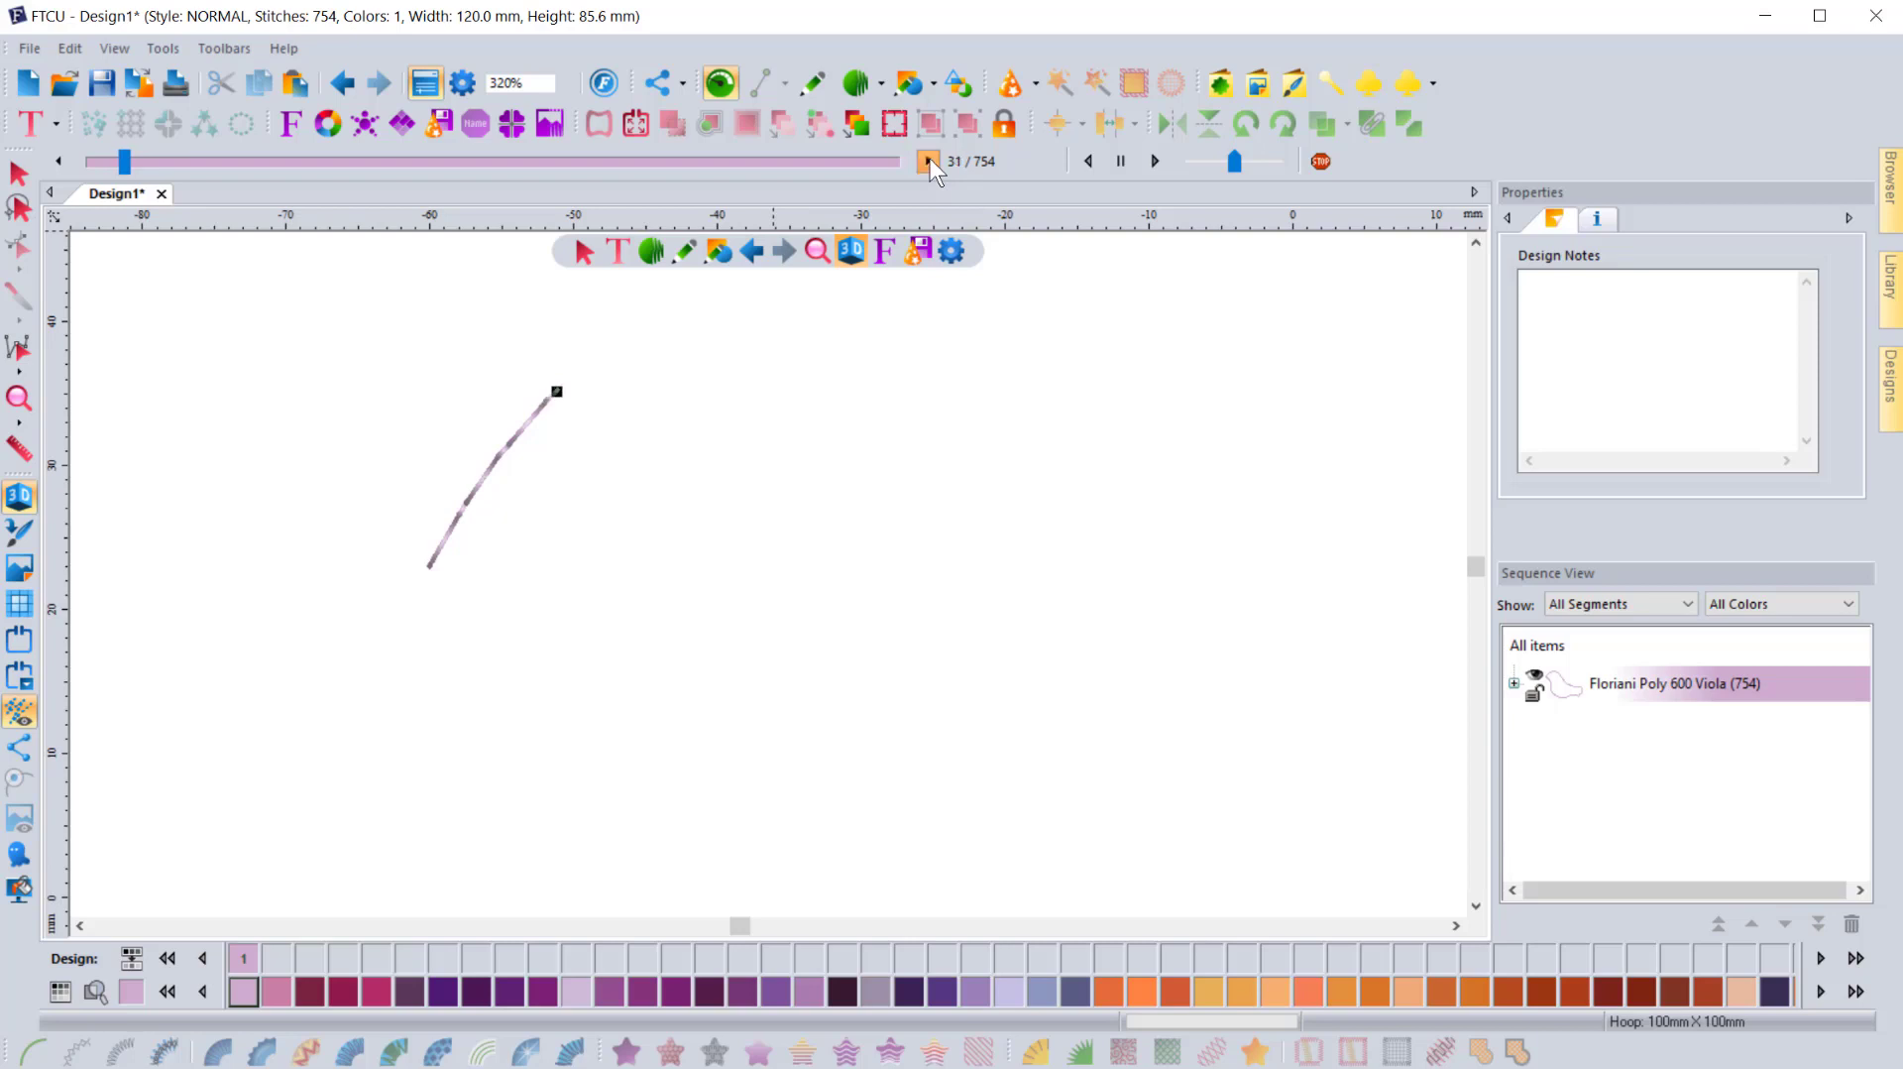
{"action": "left_click", "coordinate": [26, 177]}
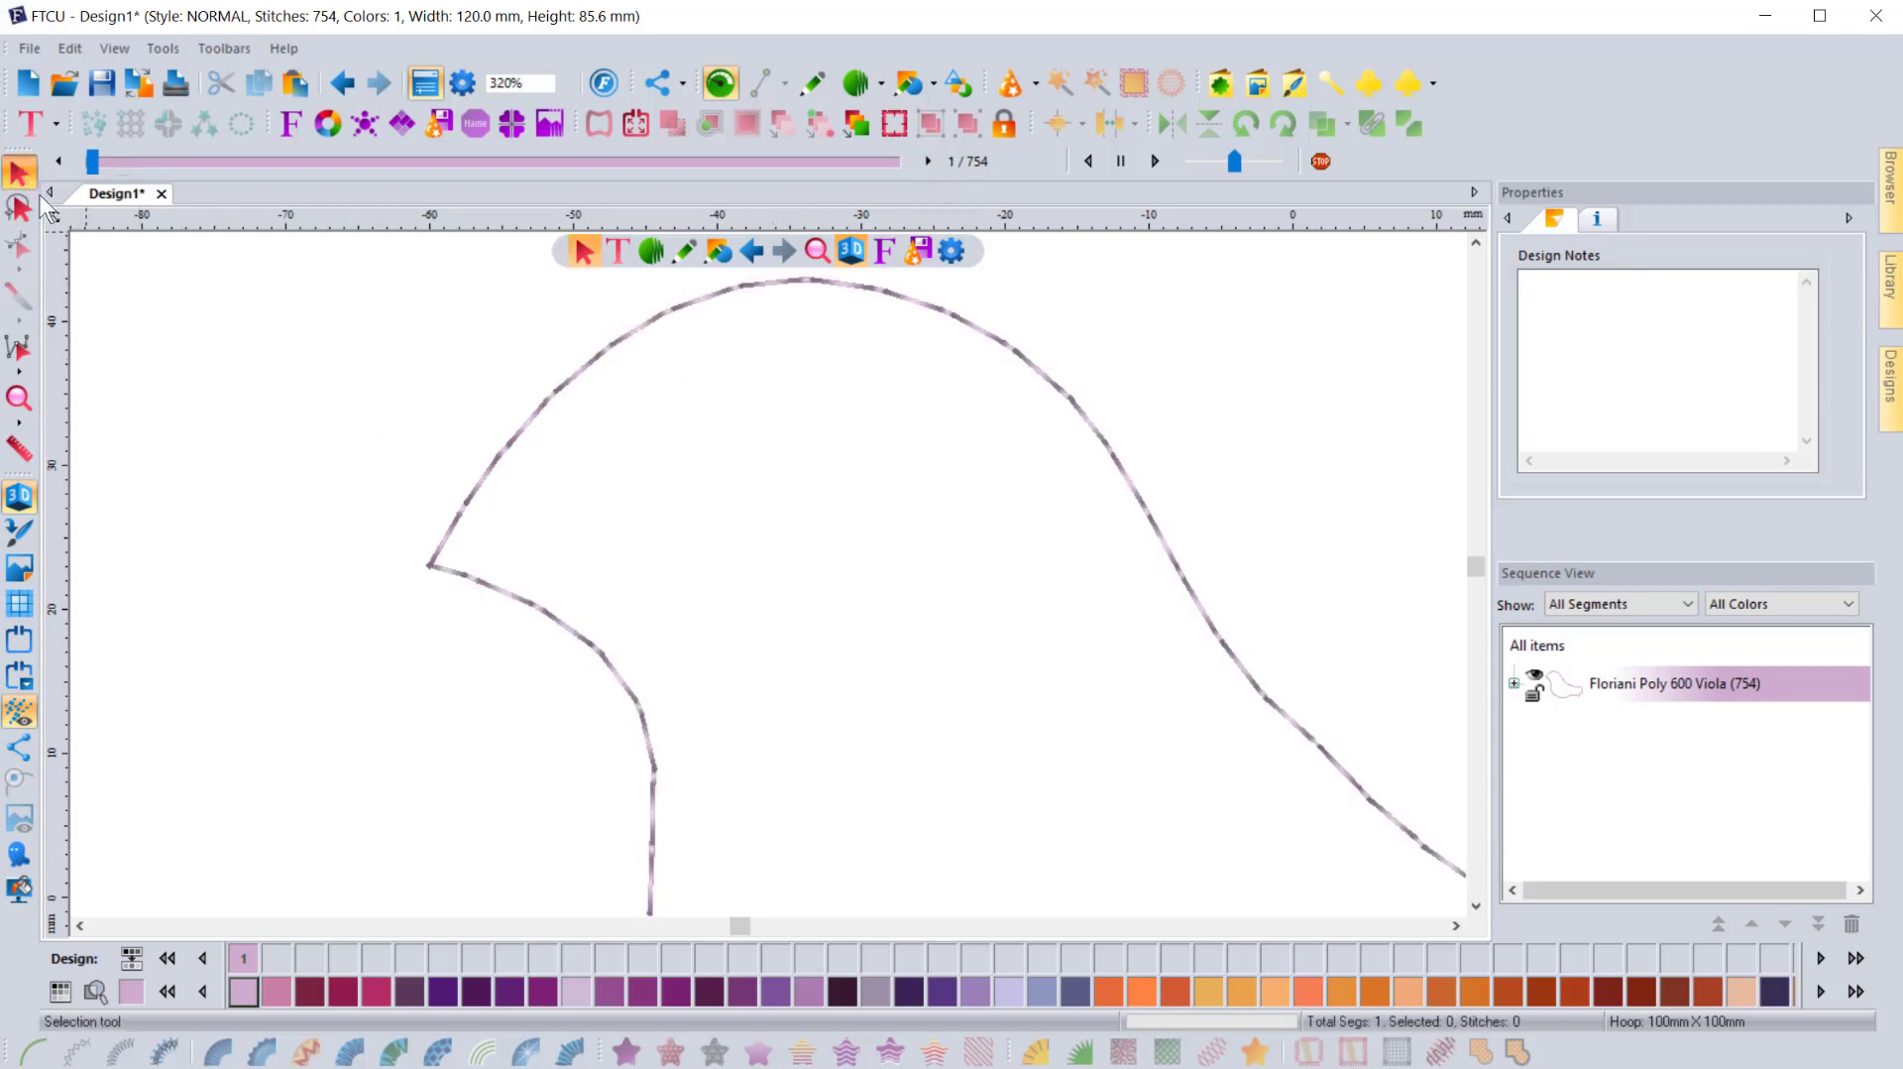
- Set the second, fourth and sixth stitch lengths of the bird outline's bean repeat pattern to 2
{"action": "left_click", "coordinate": [479, 507]}
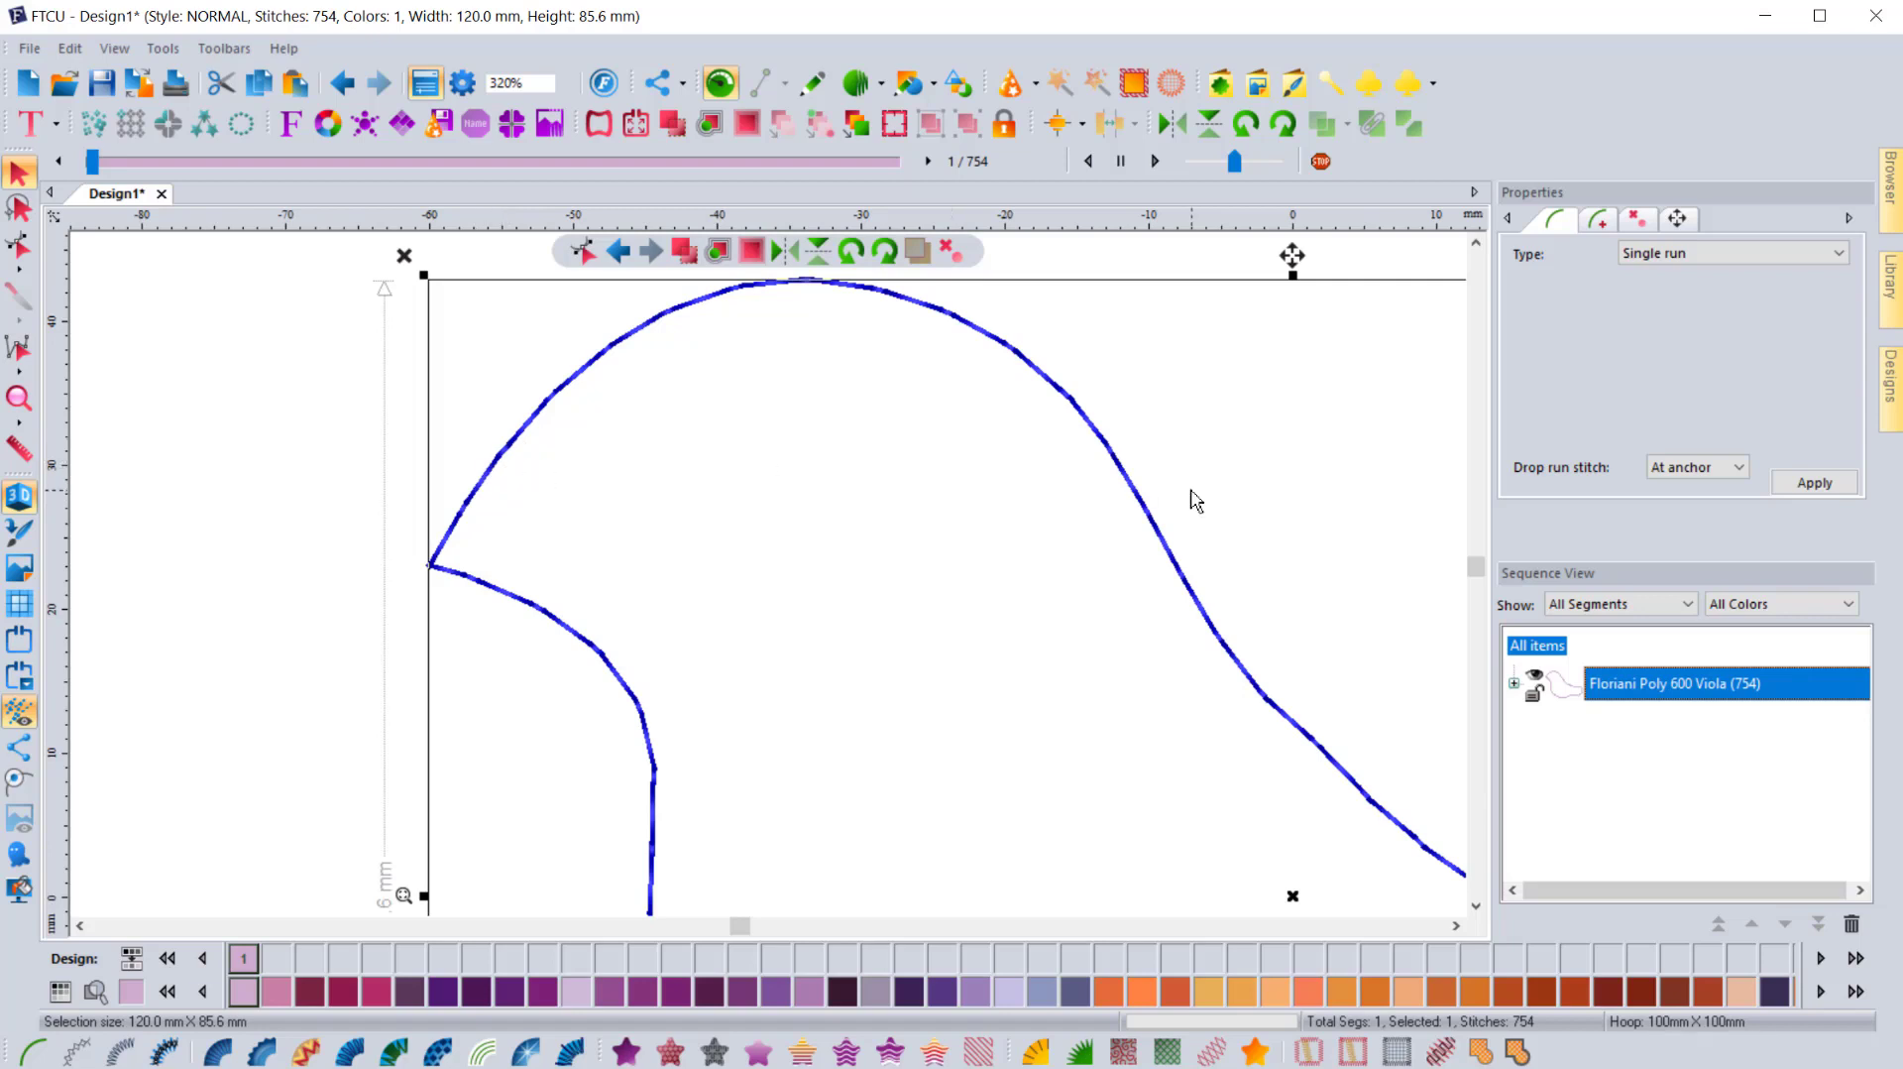
{"action": "left_click", "coordinate": [1605, 226]}
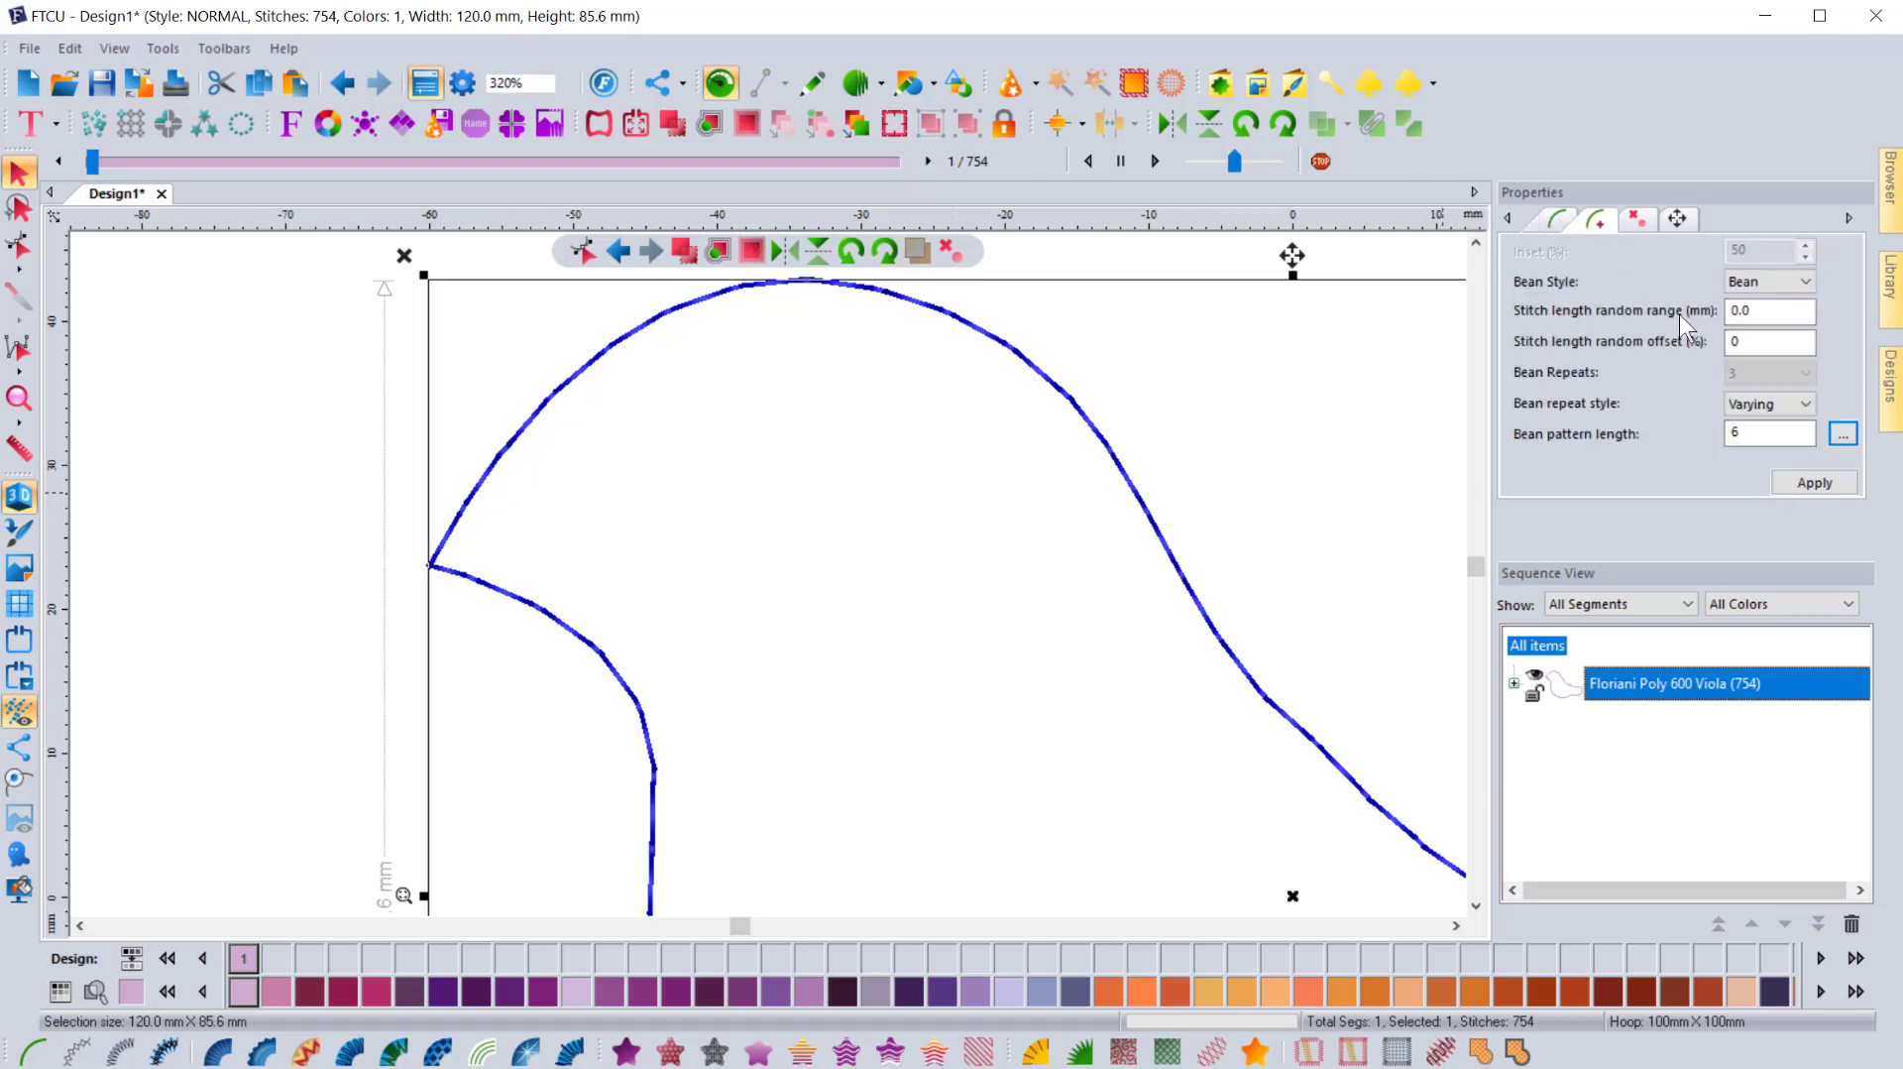
{"action": "left_click", "coordinate": [1843, 435]}
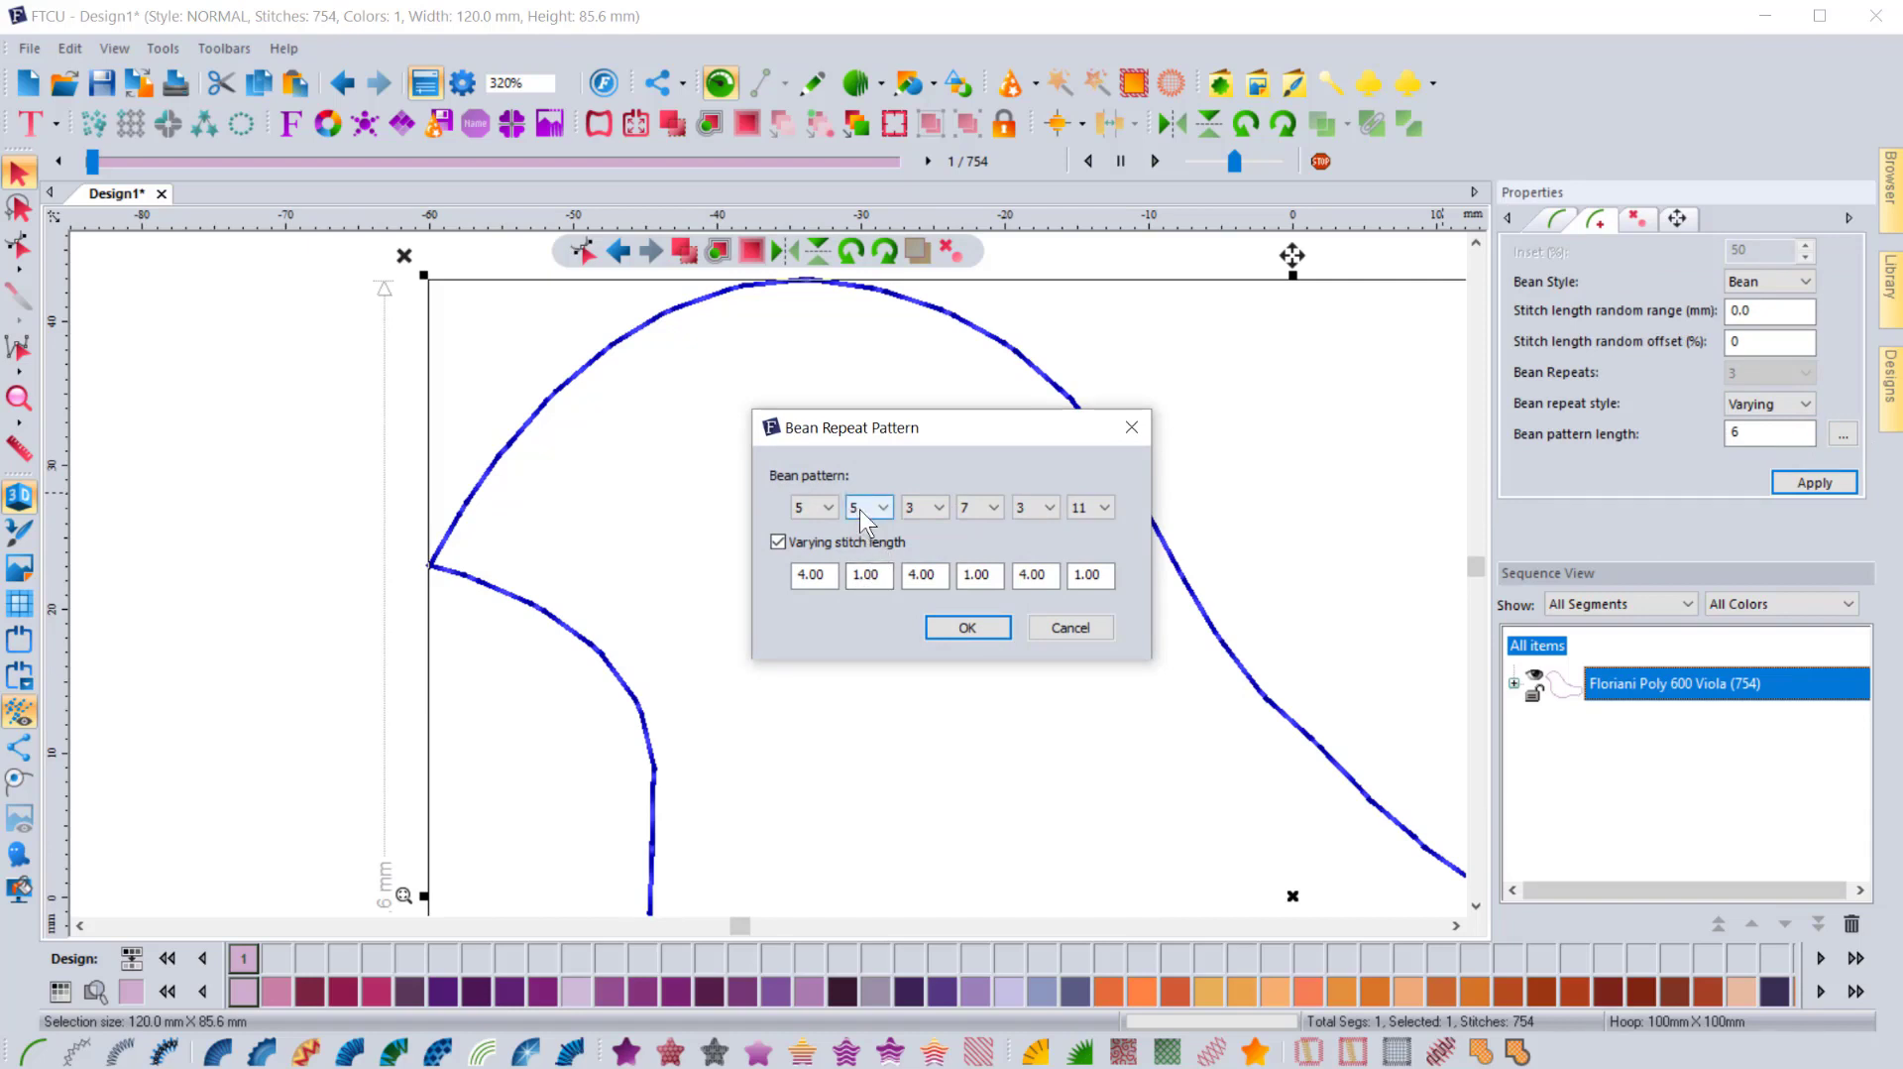
{"action": "left_click", "coordinate": [878, 576]}
{"action": "left_click", "coordinate": [902, 575]}
{"action": "left_click", "coordinate": [881, 575]}
{"action": "left_click_drag", "start_coordinate": [880, 575], "coordinate": [836, 572]}
{"action": "type", "text": "2"}
{"action": "left_click_drag", "start_coordinate": [999, 575], "coordinate": [943, 572]}
{"action": "type", "text": "2"}
{"action": "key", "text": "Tab"}
{"action": "key", "text": "Tab"}
{"action": "type", "text": "2"}
- Set the second through sixth bean repeats of the bird outline's pattern to 1, 7, 1, 7 and 1
{"action": "left_click", "coordinate": [883, 508]}
{"action": "left_click", "coordinate": [870, 527]}
{"action": "left_click", "coordinate": [924, 504]}
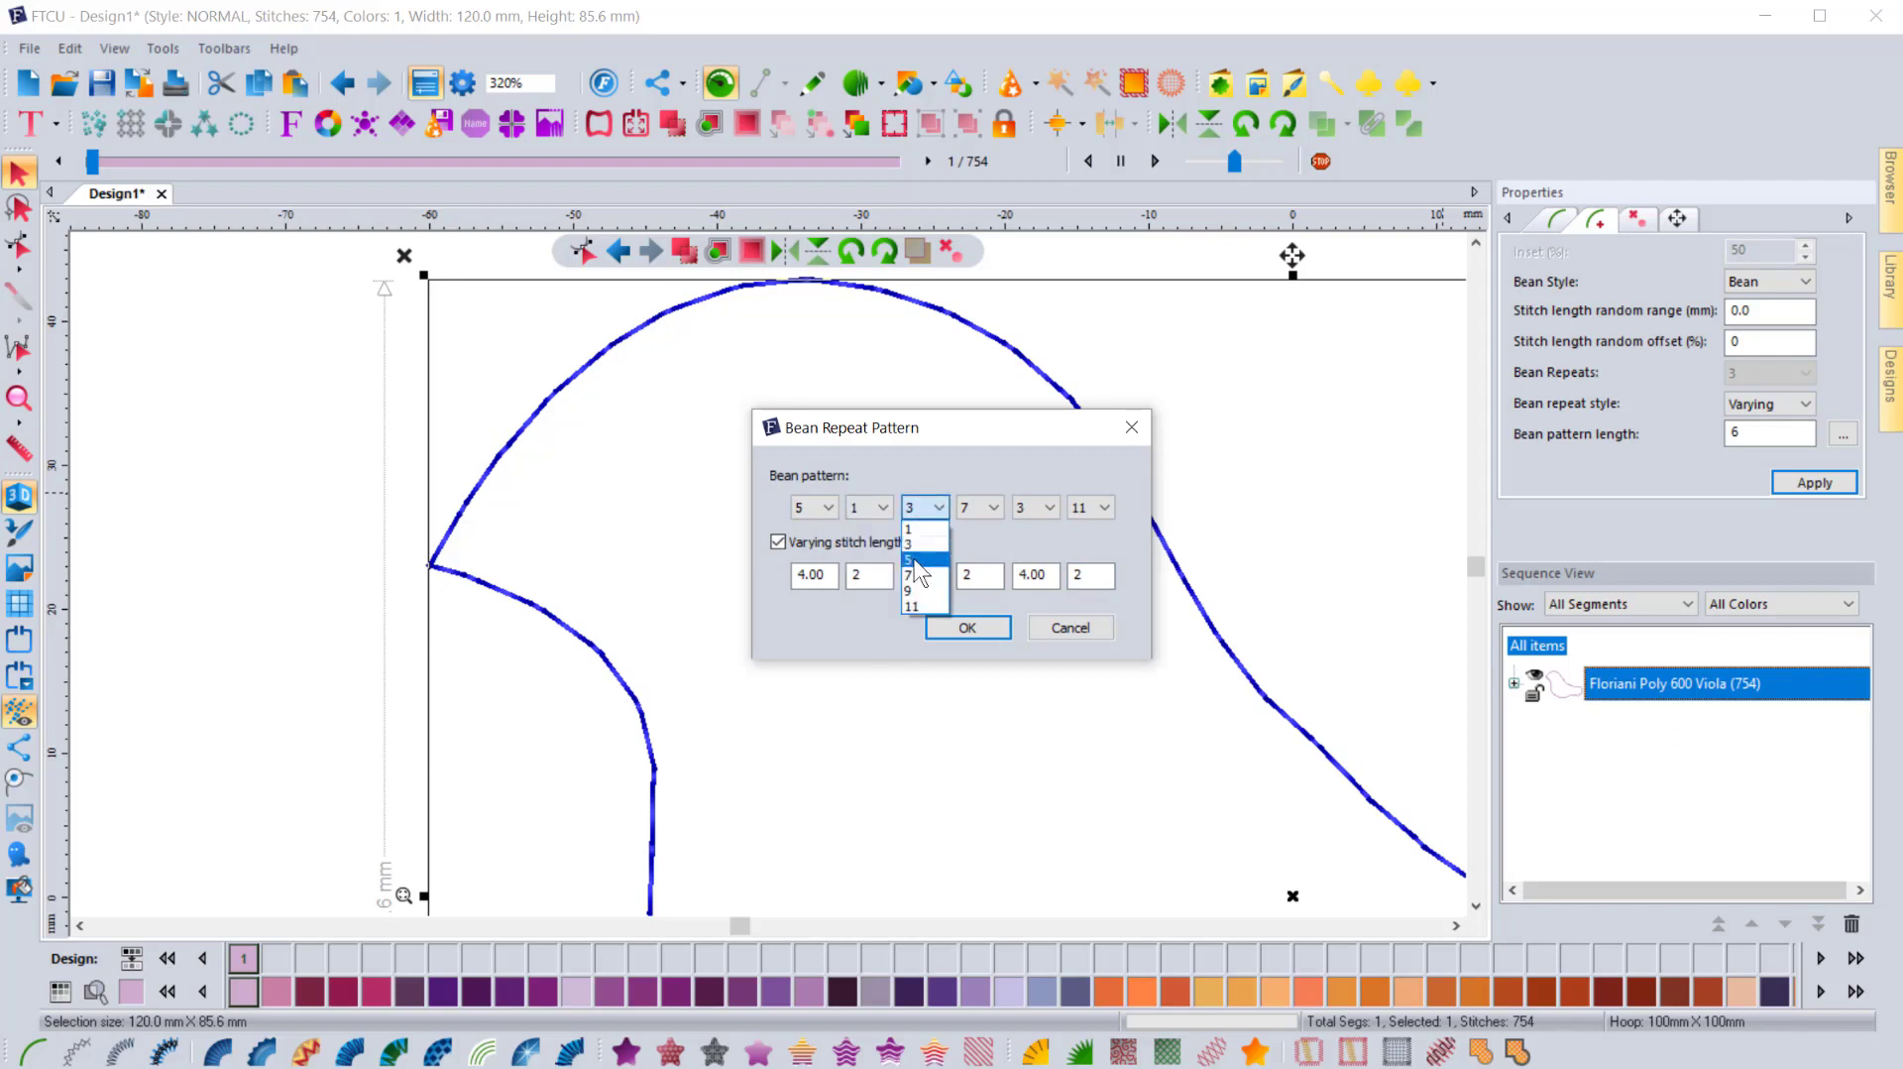
{"action": "left_click", "coordinate": [913, 578]}
{"action": "left_click", "coordinate": [973, 506]}
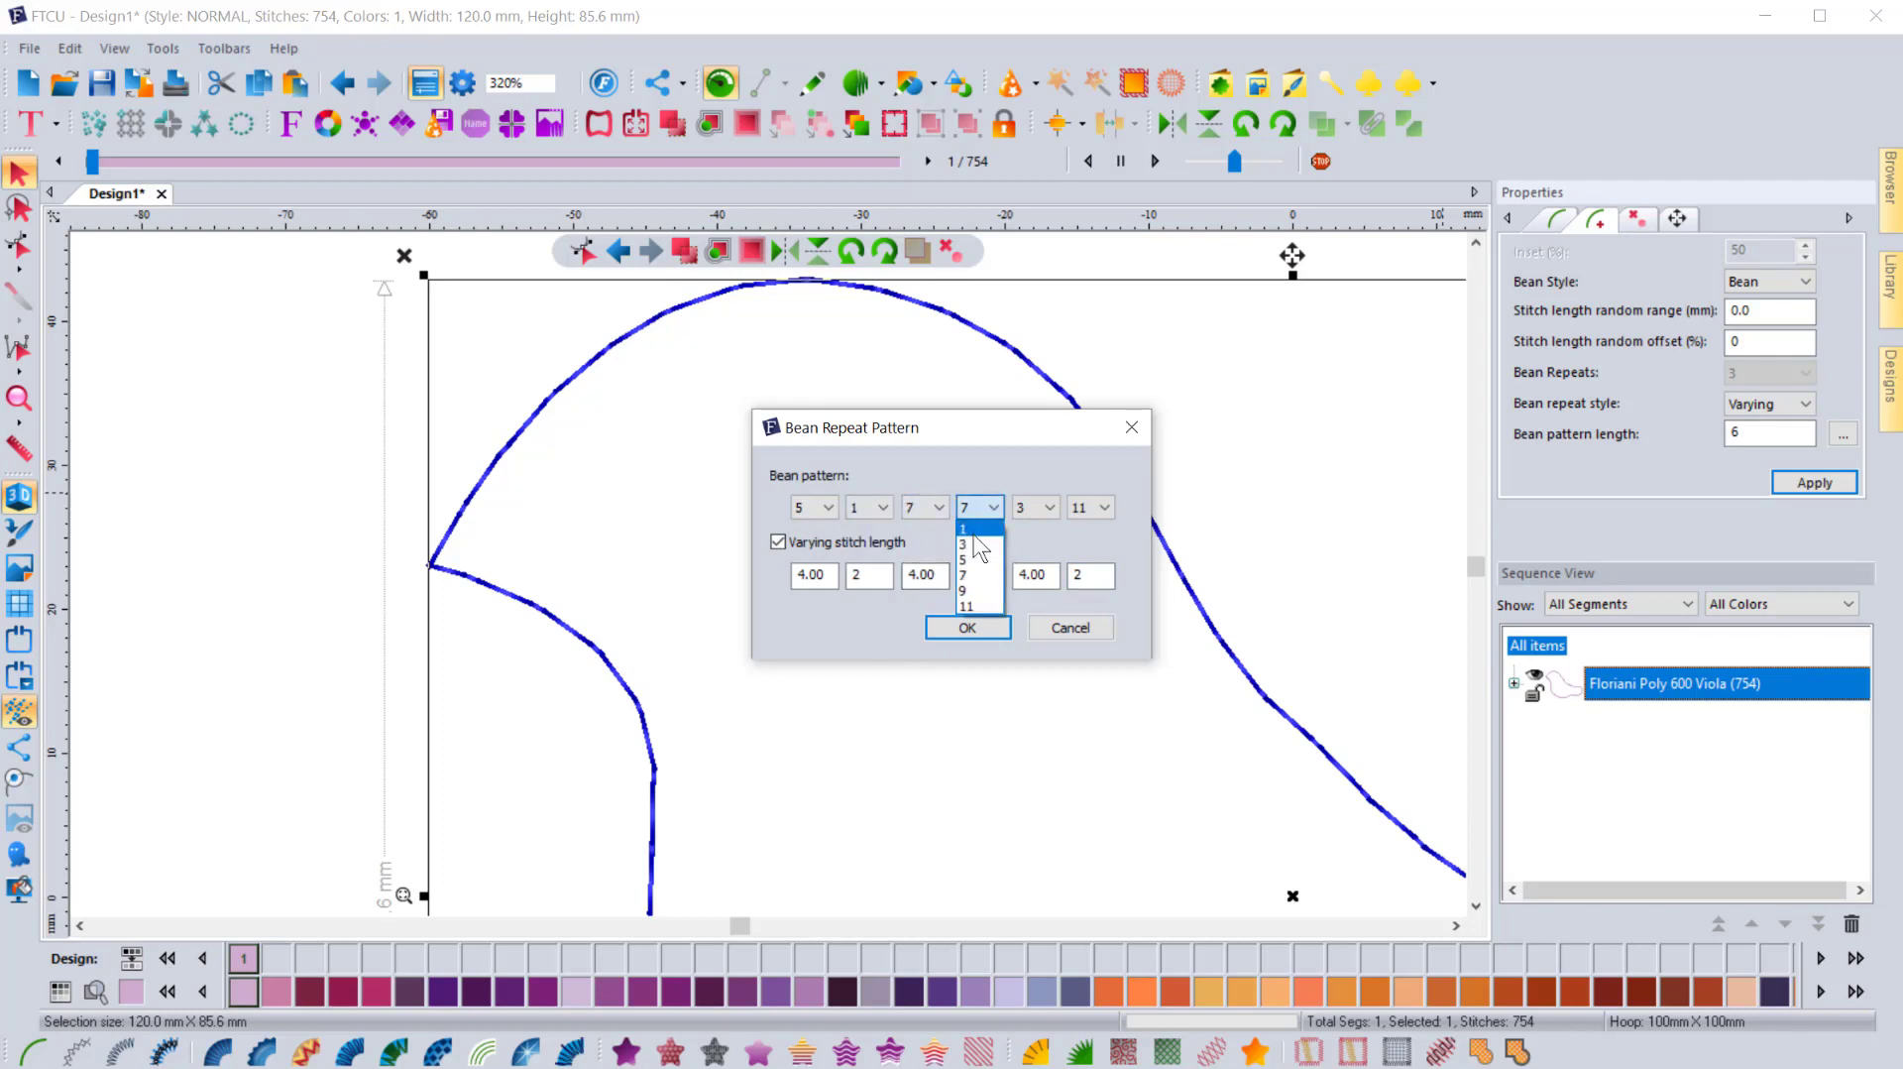
{"action": "left_click", "coordinate": [972, 533]}
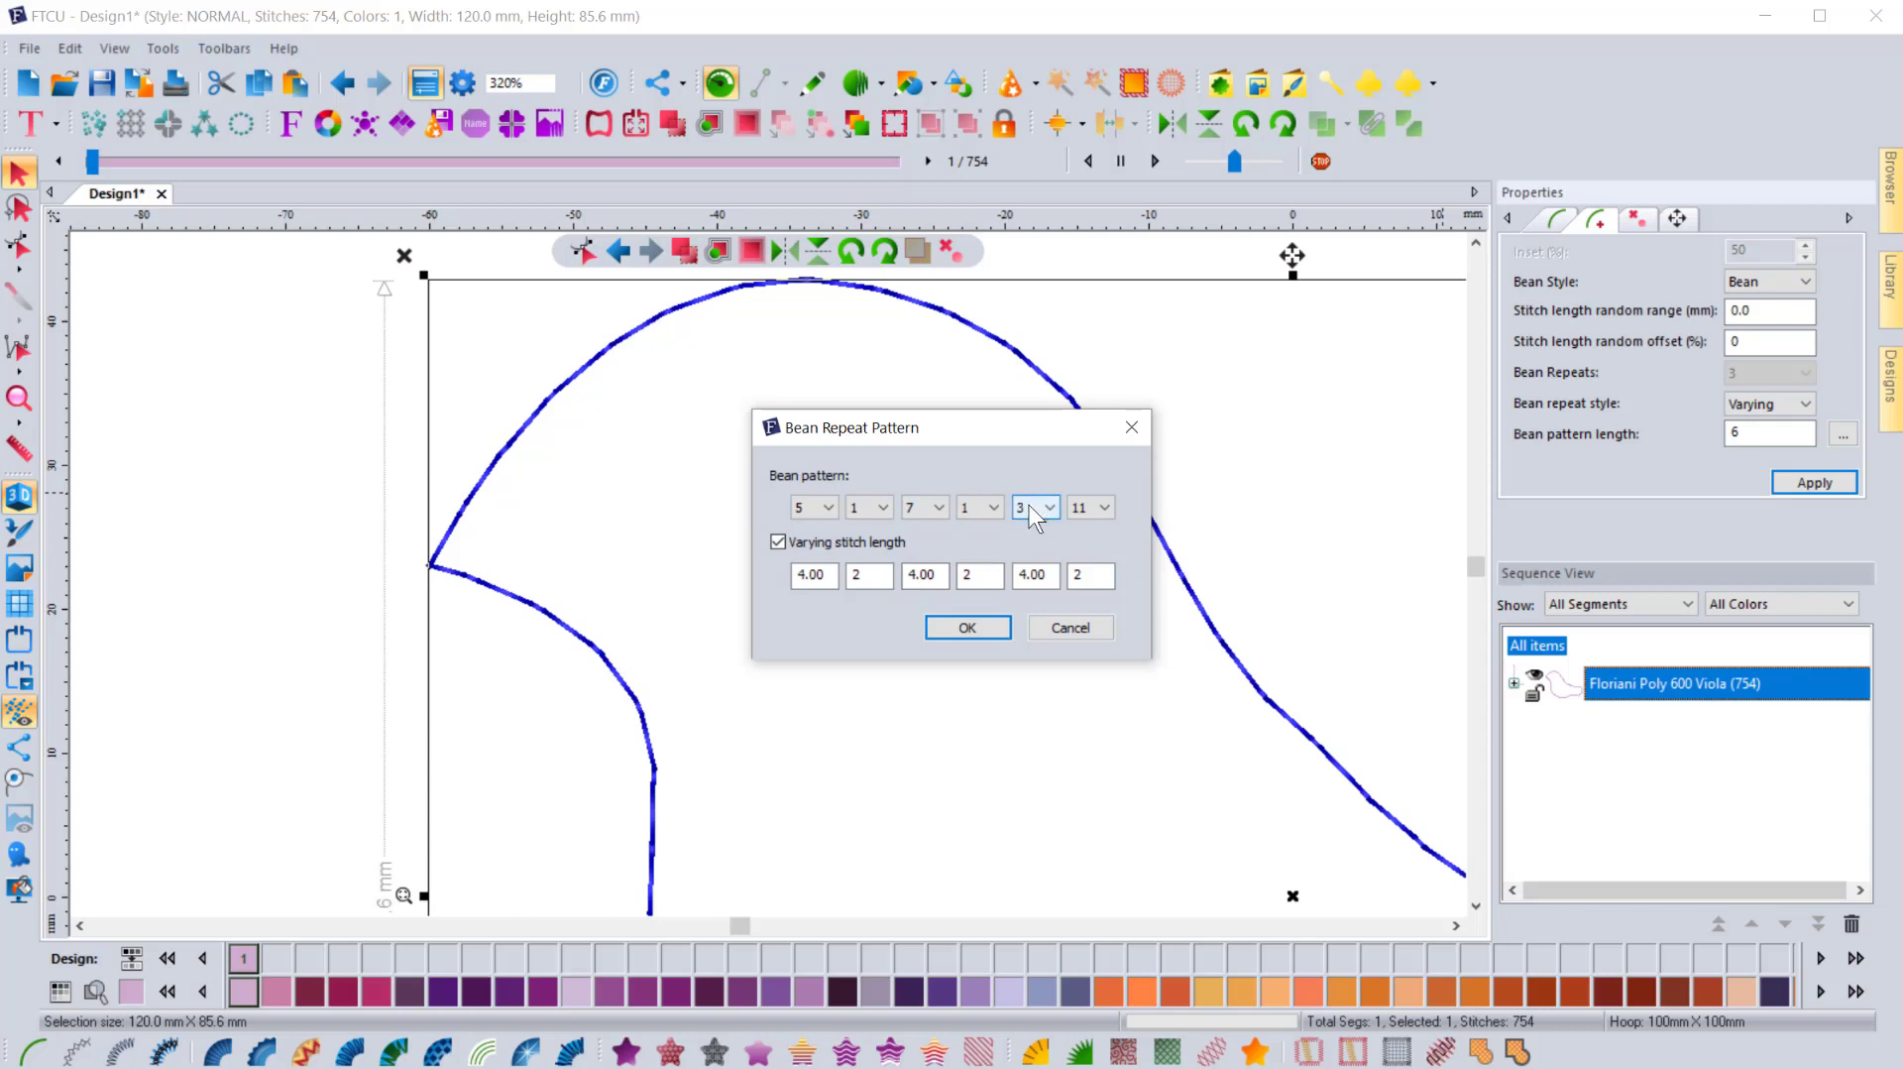
{"action": "left_click", "coordinate": [1035, 510]}
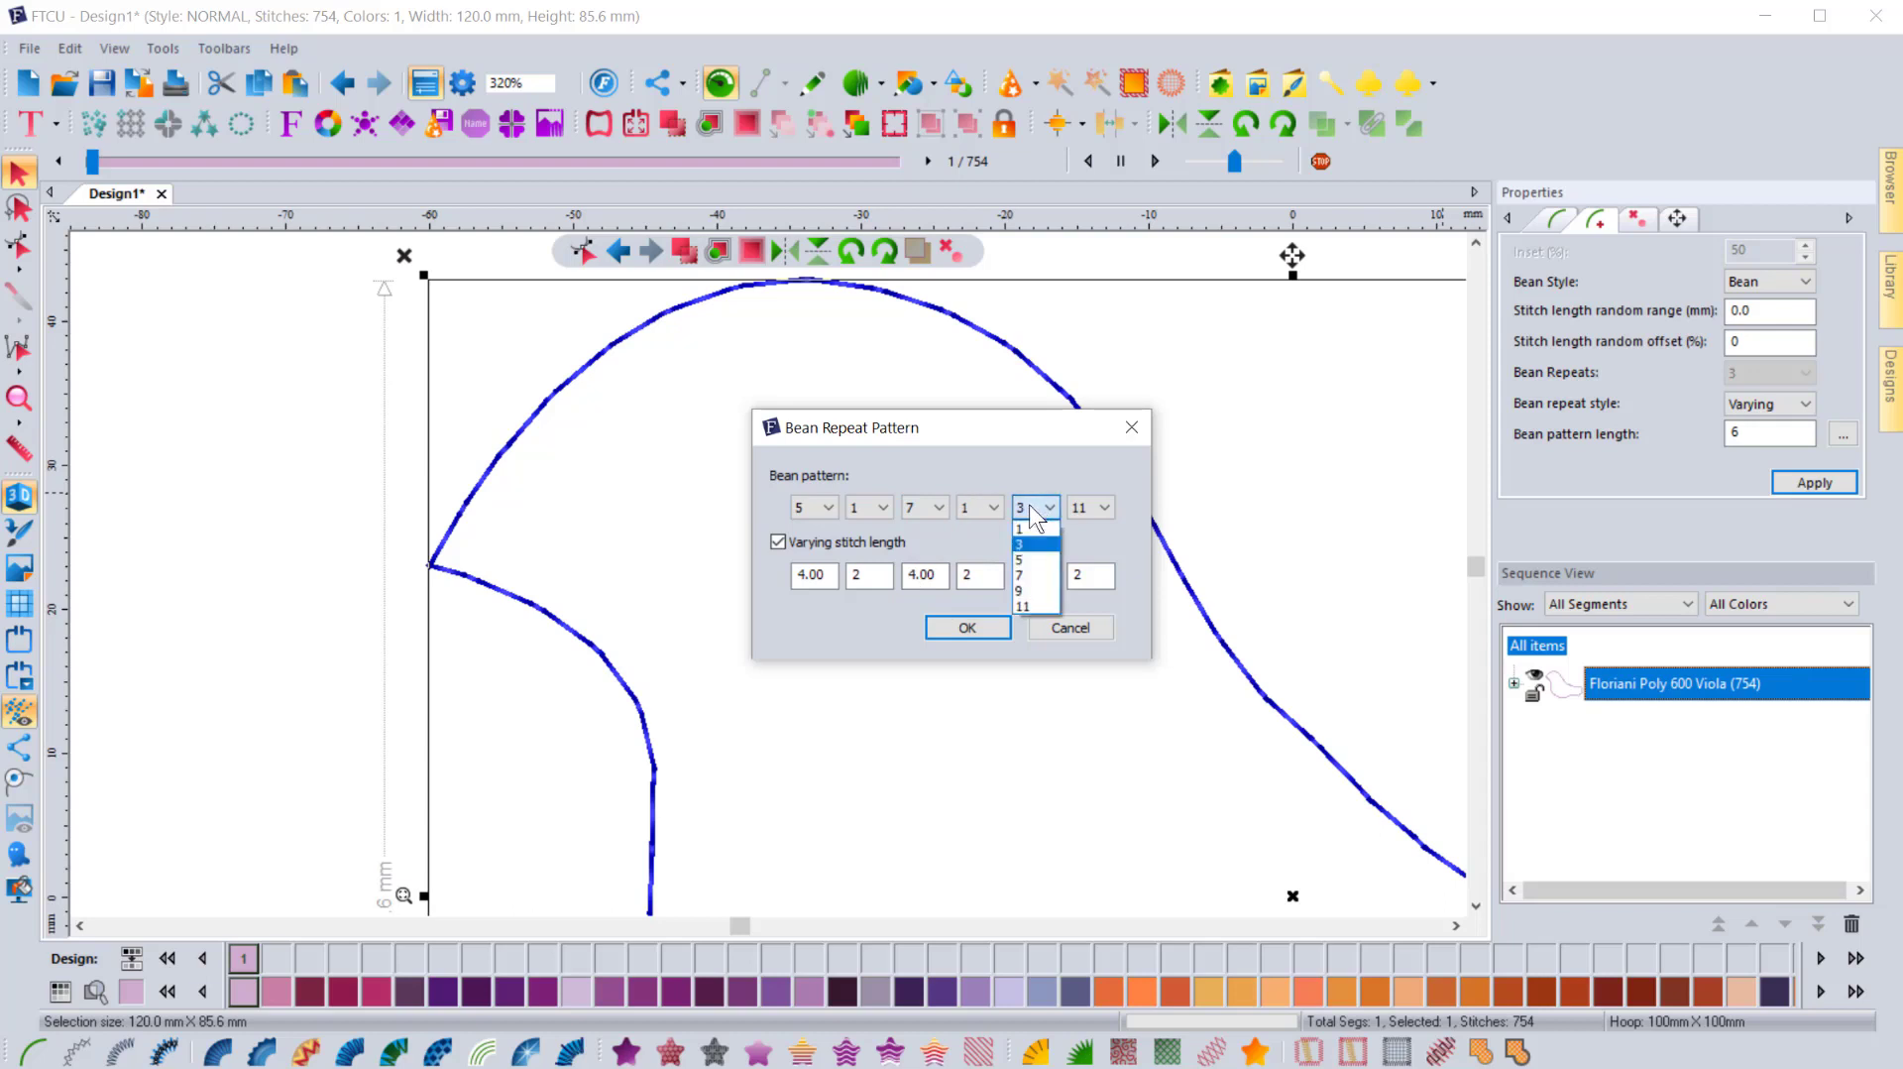
{"action": "left_click", "coordinate": [1025, 575]}
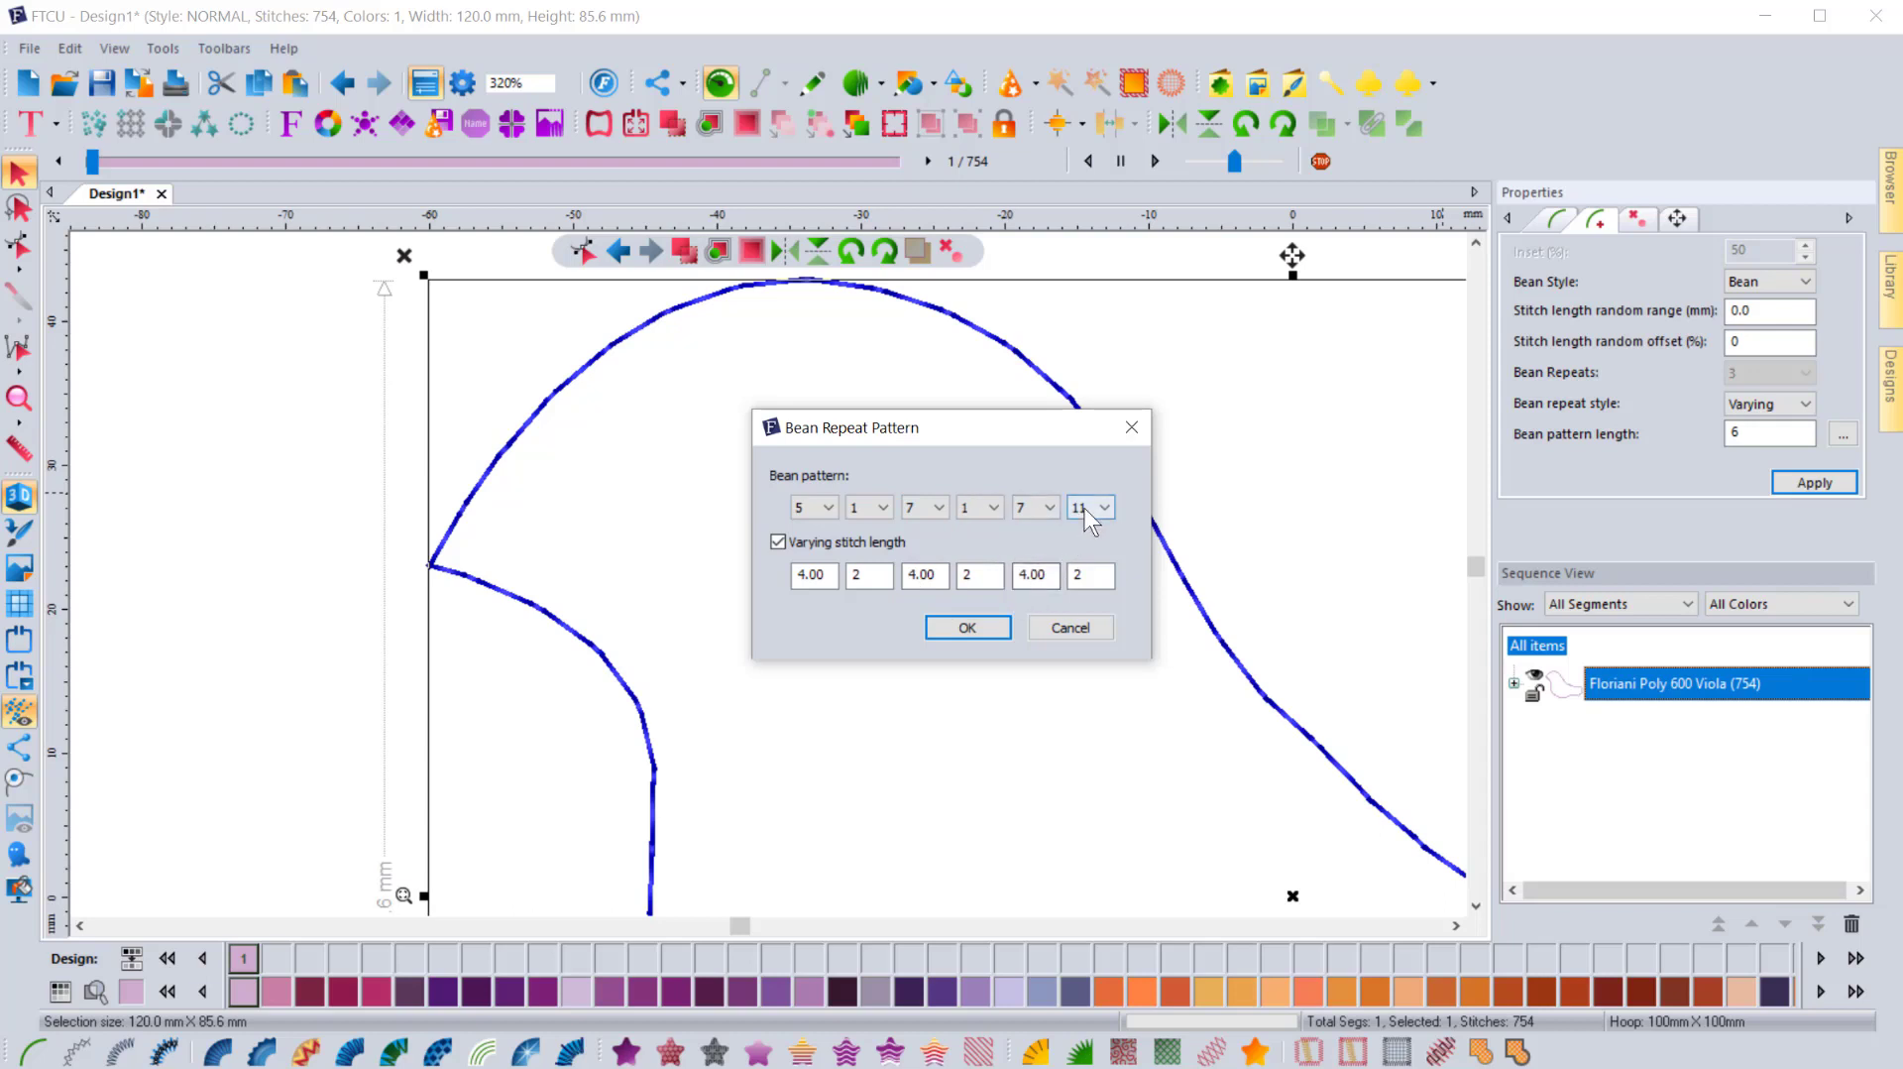
{"action": "left_click", "coordinate": [1084, 507]}
{"action": "left_click", "coordinate": [1079, 526]}
{"action": "left_click", "coordinate": [958, 625]}
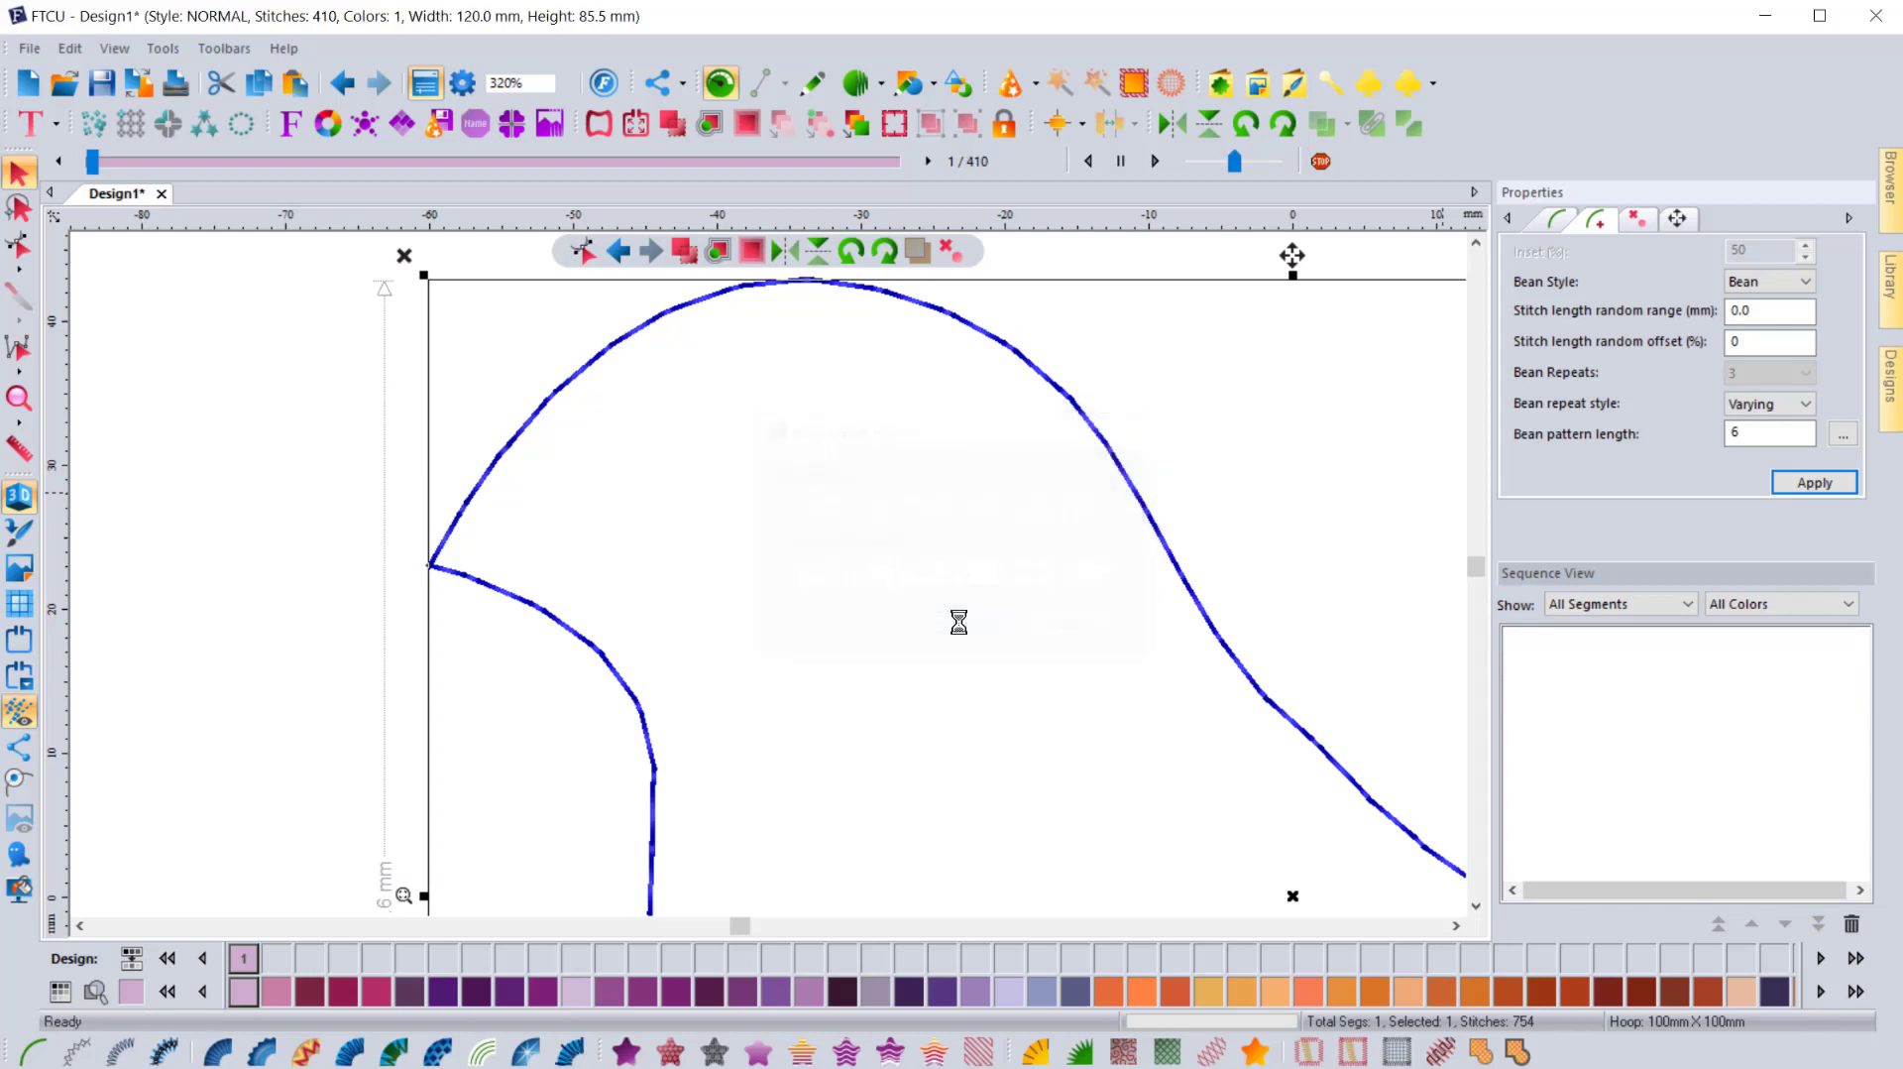
- Step through the first stitches of the deselected bird outline to check how single short stitches alternate with repeated long ones
{"action": "left_click", "coordinate": [342, 518]}
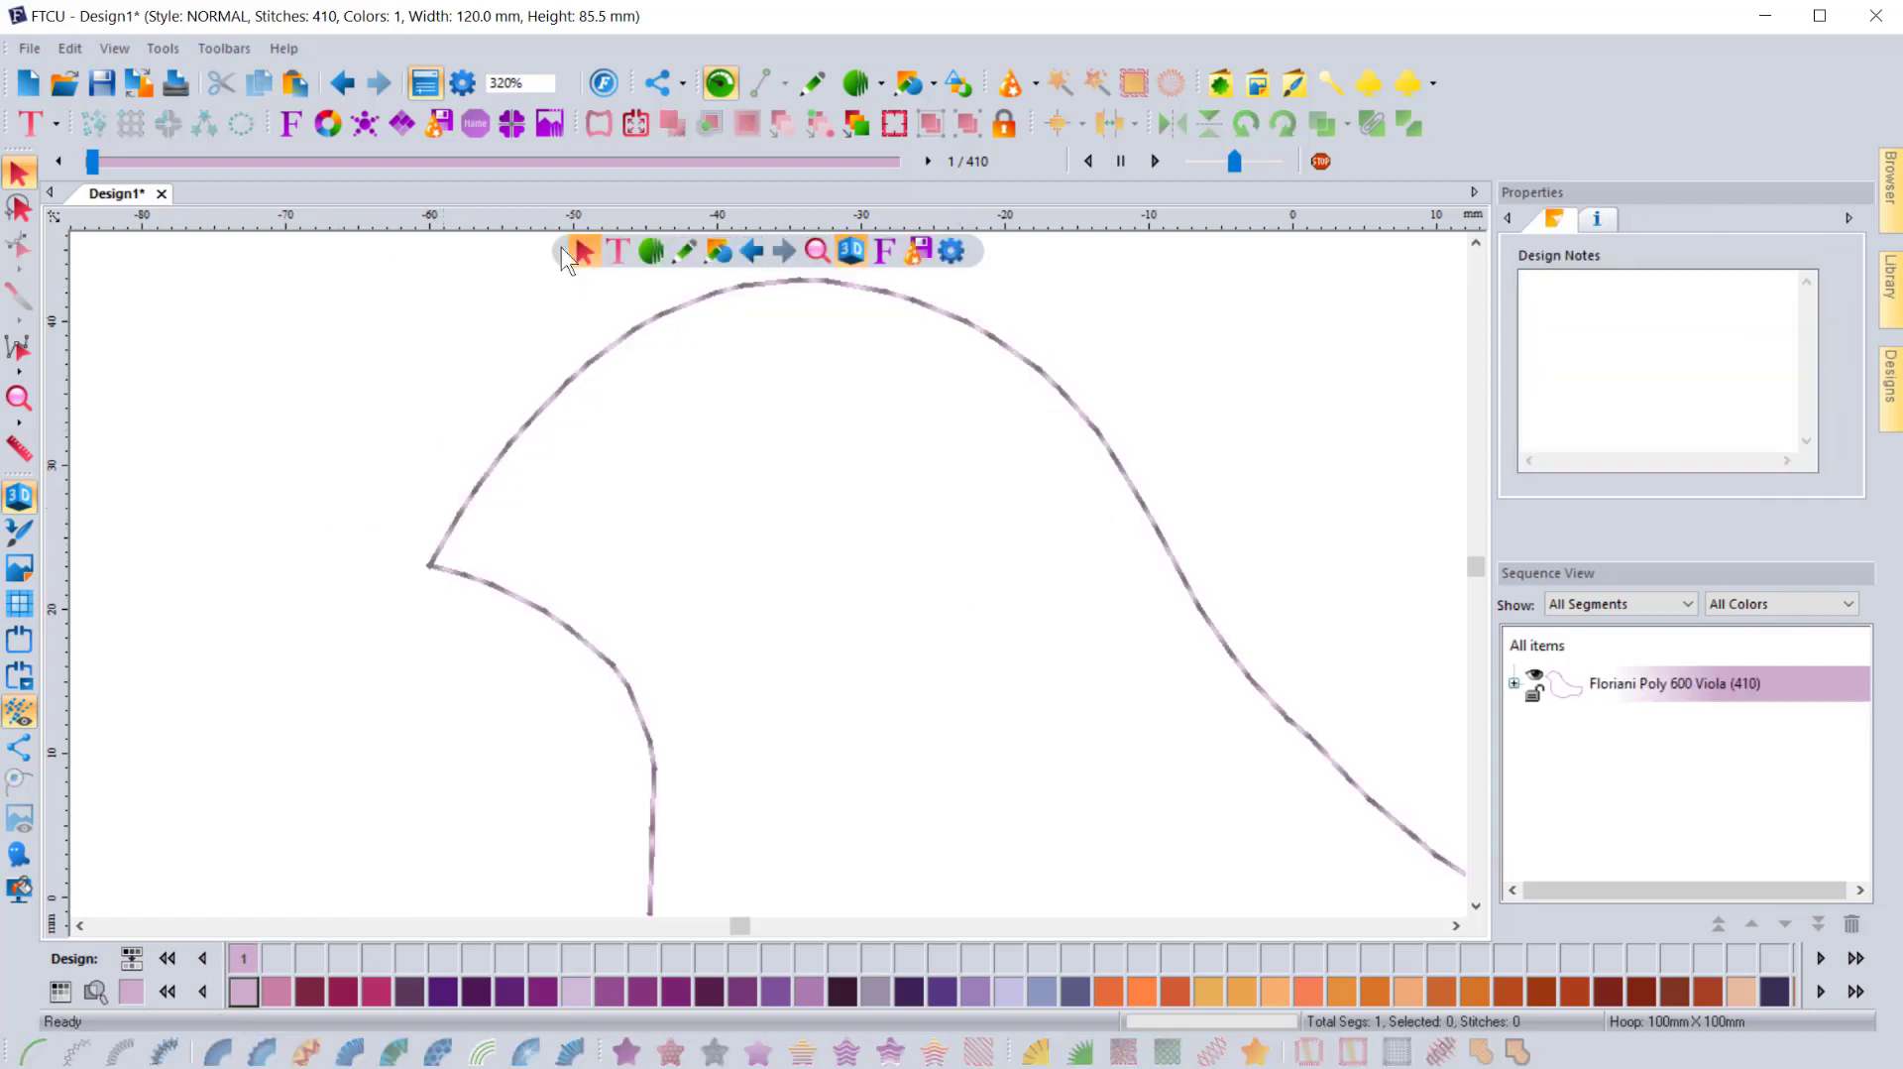
{"action": "left_click", "coordinate": [926, 161]}
{"action": "left_click", "coordinate": [927, 160]}
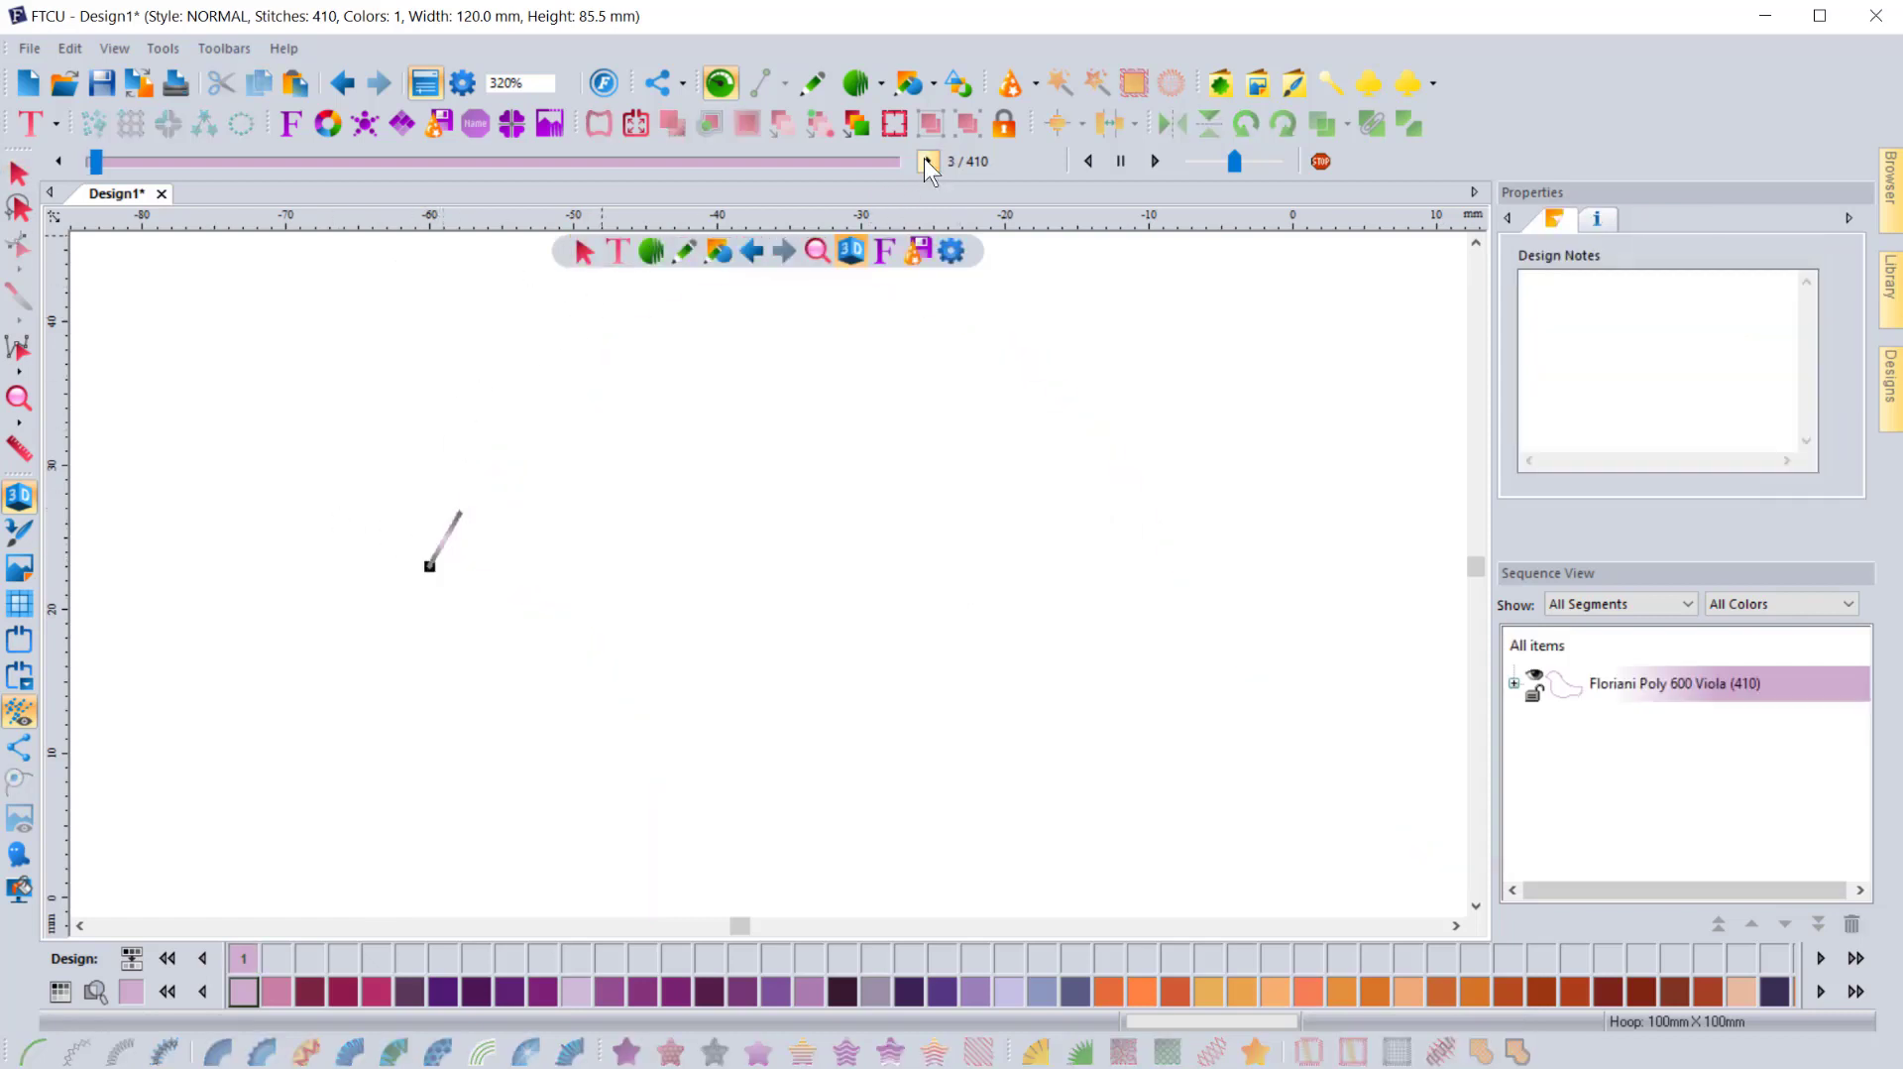
{"action": "left_click", "coordinate": [927, 160]}
{"action": "left_click", "coordinate": [927, 160]}
{"action": "left_click", "coordinate": [927, 160]}
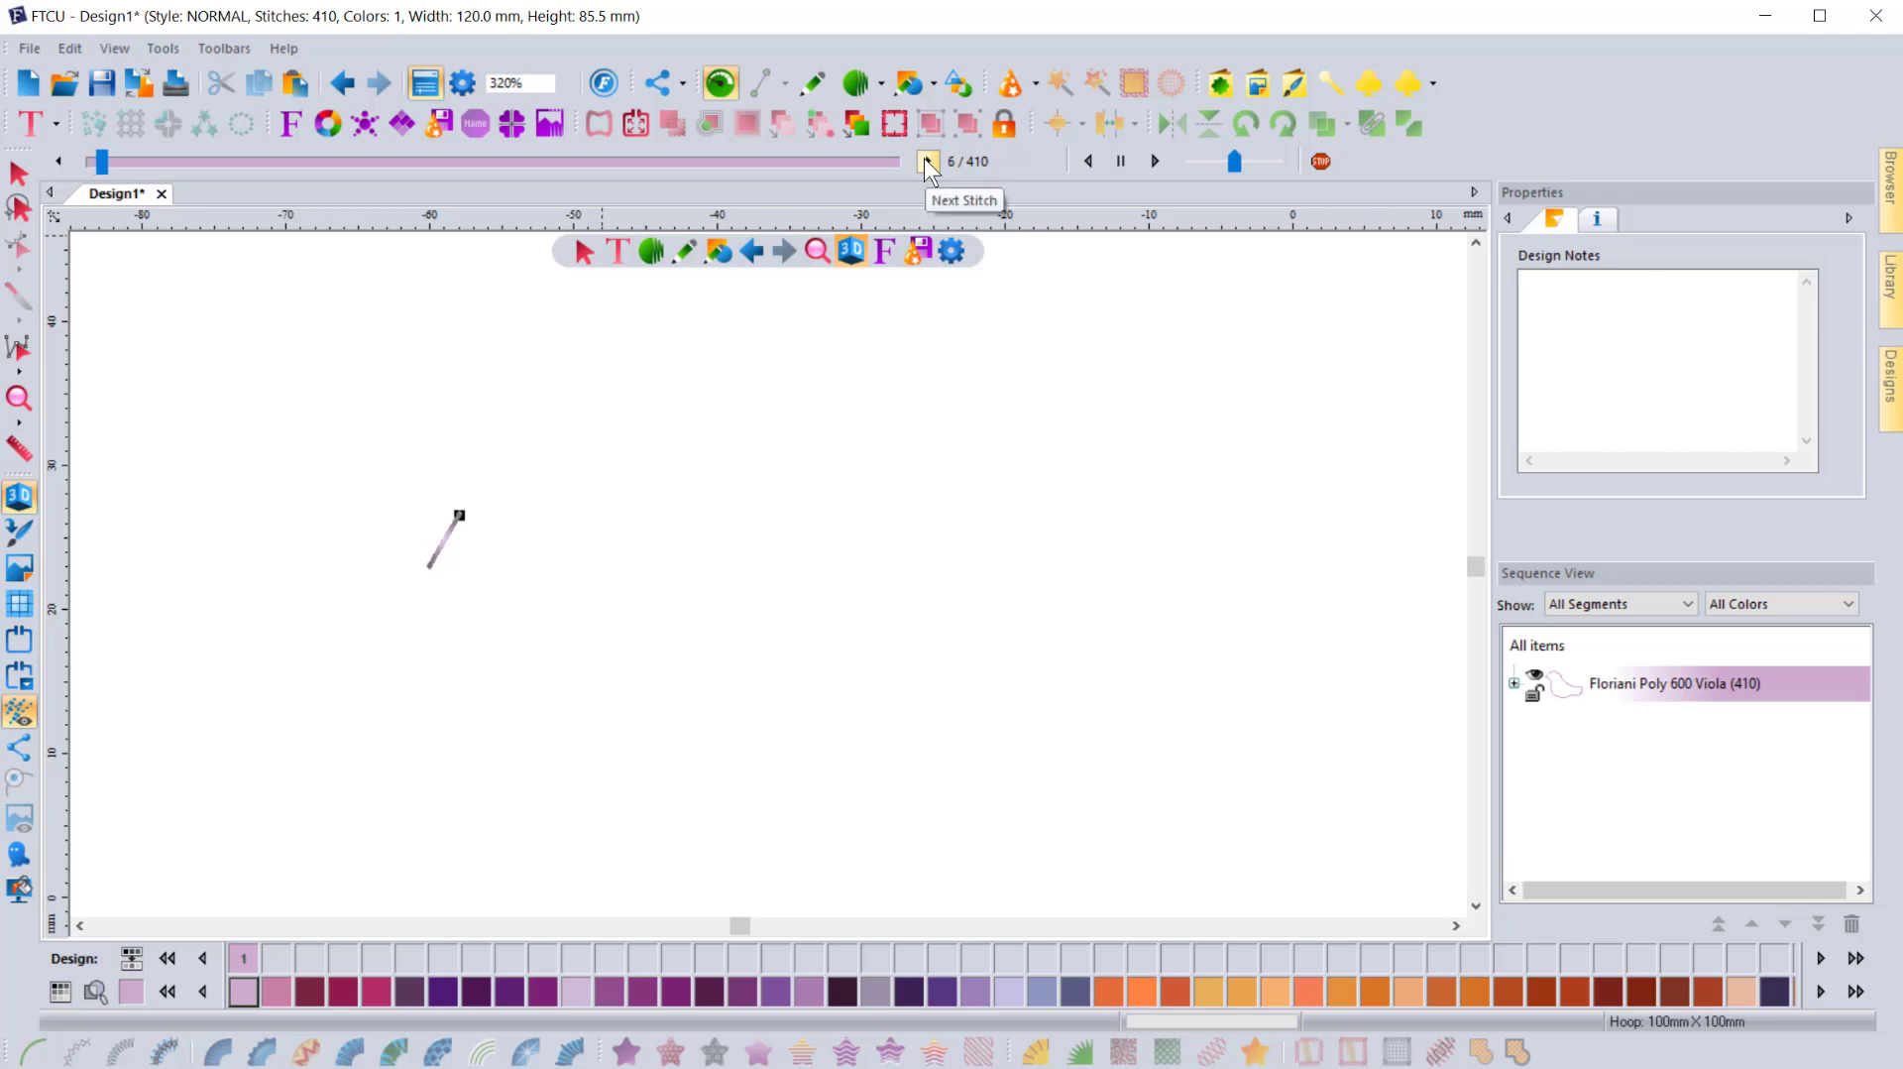
{"action": "left_click", "coordinate": [927, 161]}
{"action": "left_click", "coordinate": [927, 160]}
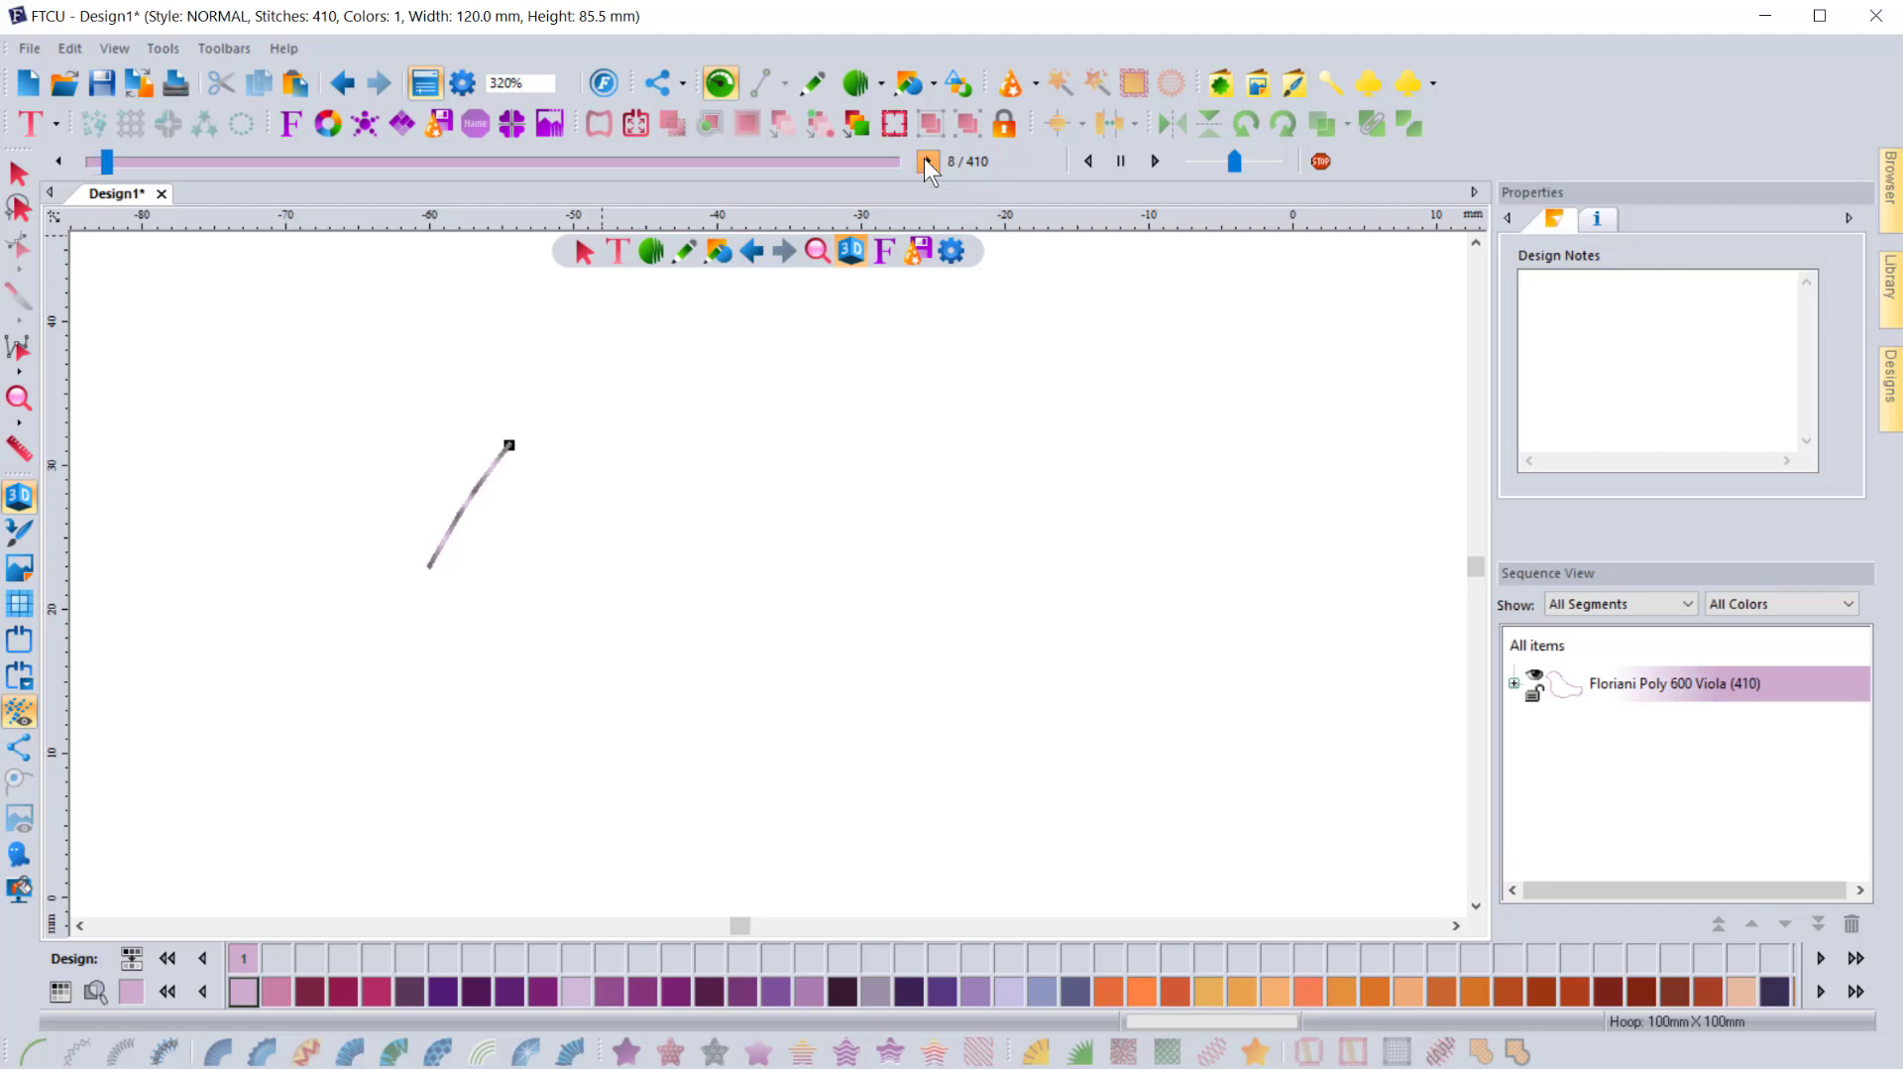
{"action": "left_click", "coordinate": [927, 161]}
{"action": "left_click", "coordinate": [927, 161]}
{"action": "left_click", "coordinate": [927, 160]}
{"action": "left_click", "coordinate": [927, 160]}
{"action": "left_click", "coordinate": [926, 160]}
{"action": "left_click", "coordinate": [927, 161]}
{"action": "left_click", "coordinate": [927, 161]}
{"action": "left_click", "coordinate": [927, 160]}
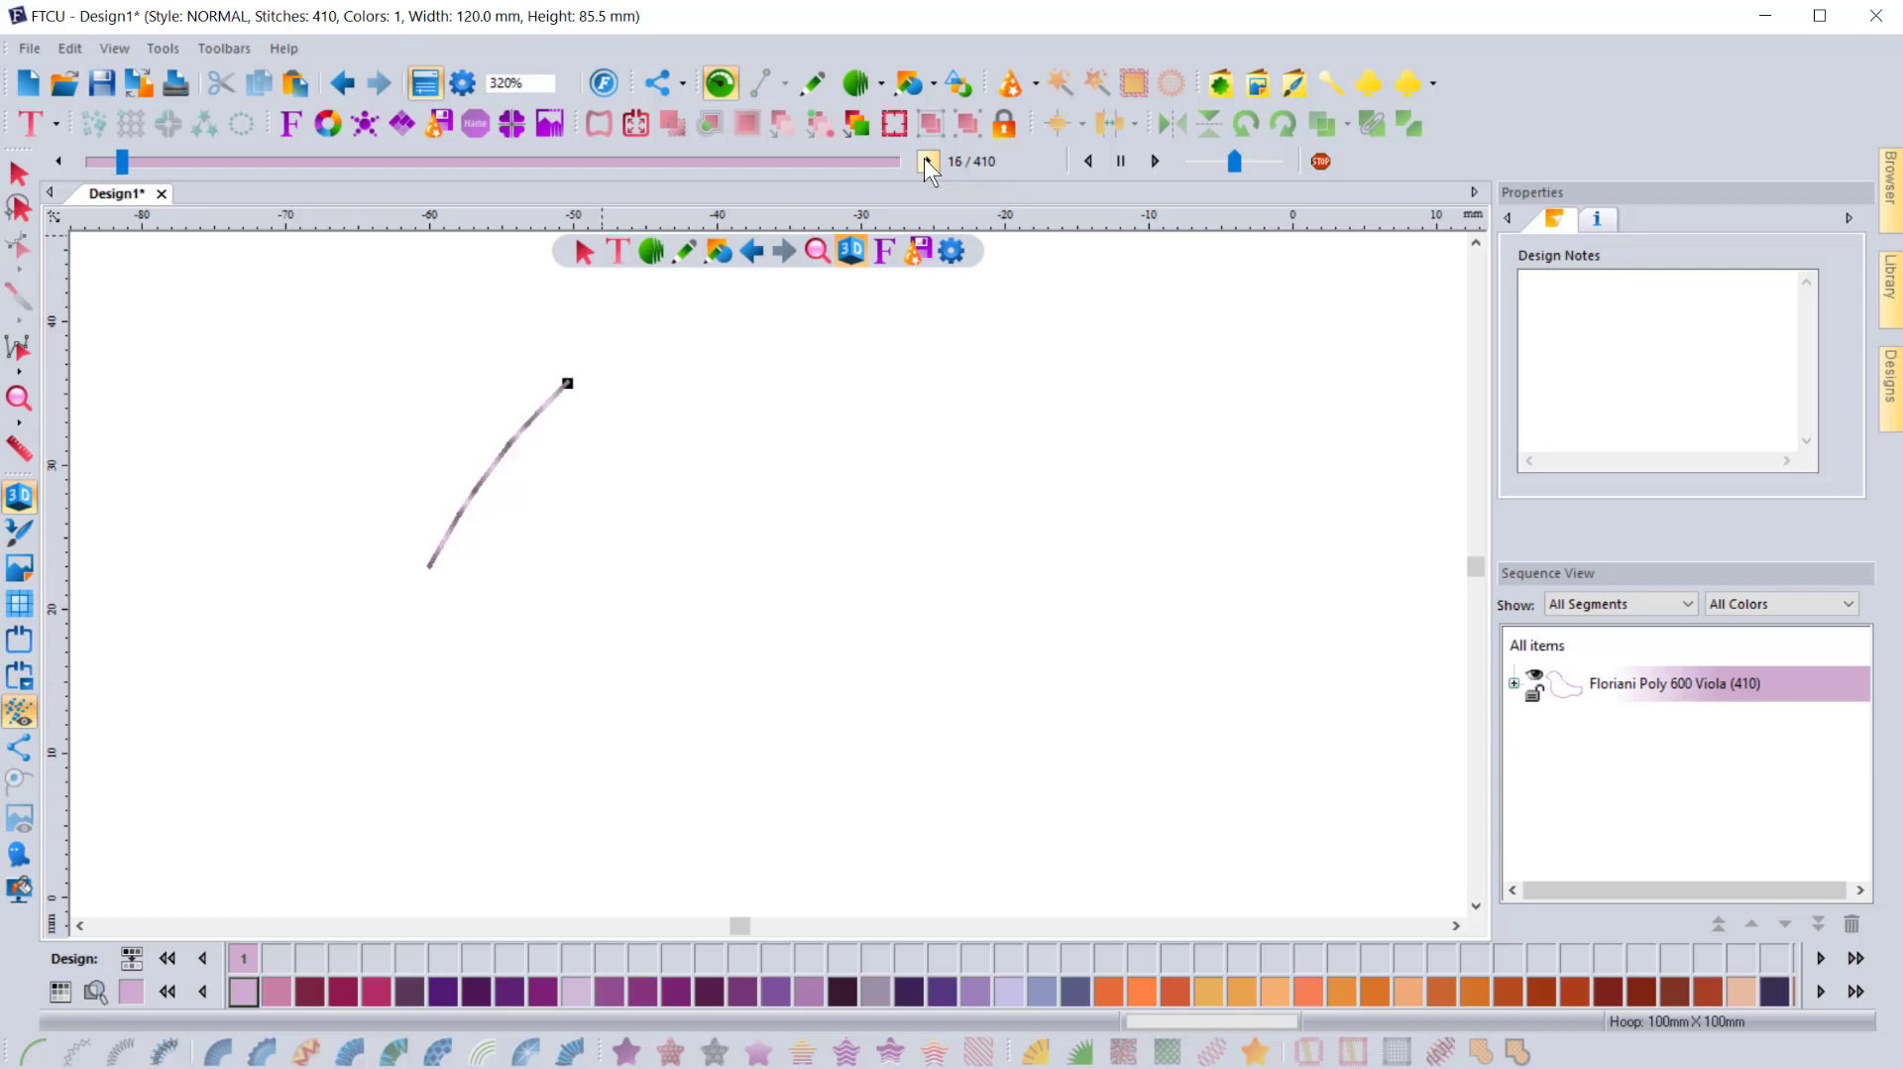
{"action": "left_click", "coordinate": [927, 161]}
{"action": "left_click", "coordinate": [927, 161]}
{"action": "left_click", "coordinate": [927, 161]}
{"action": "left_click", "coordinate": [927, 160]}
{"action": "left_click", "coordinate": [926, 161]}
{"action": "left_click", "coordinate": [927, 161]}
{"action": "left_click", "coordinate": [18, 173]}
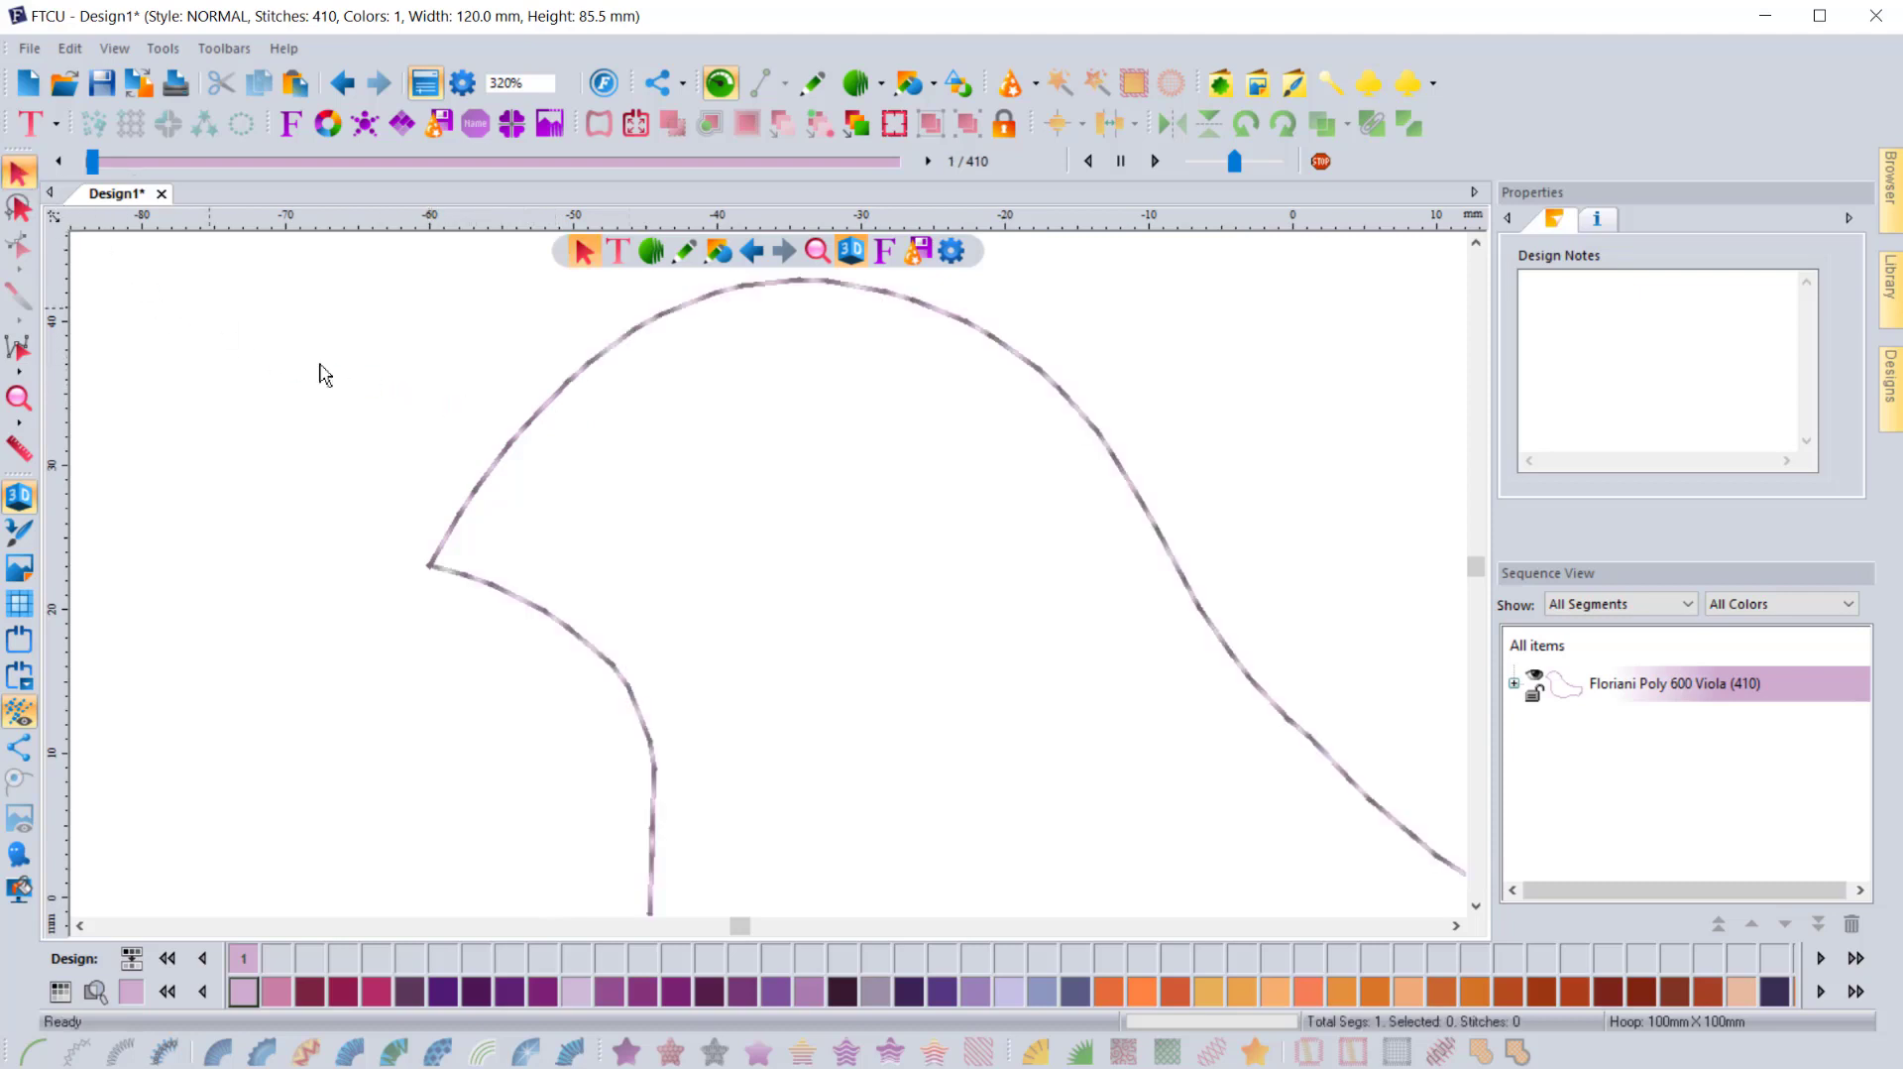
- Reopen the bird outline's bean repeat pattern and review its repeat choices and stitch lengths without changing them
{"action": "left_click", "coordinate": [536, 429]}
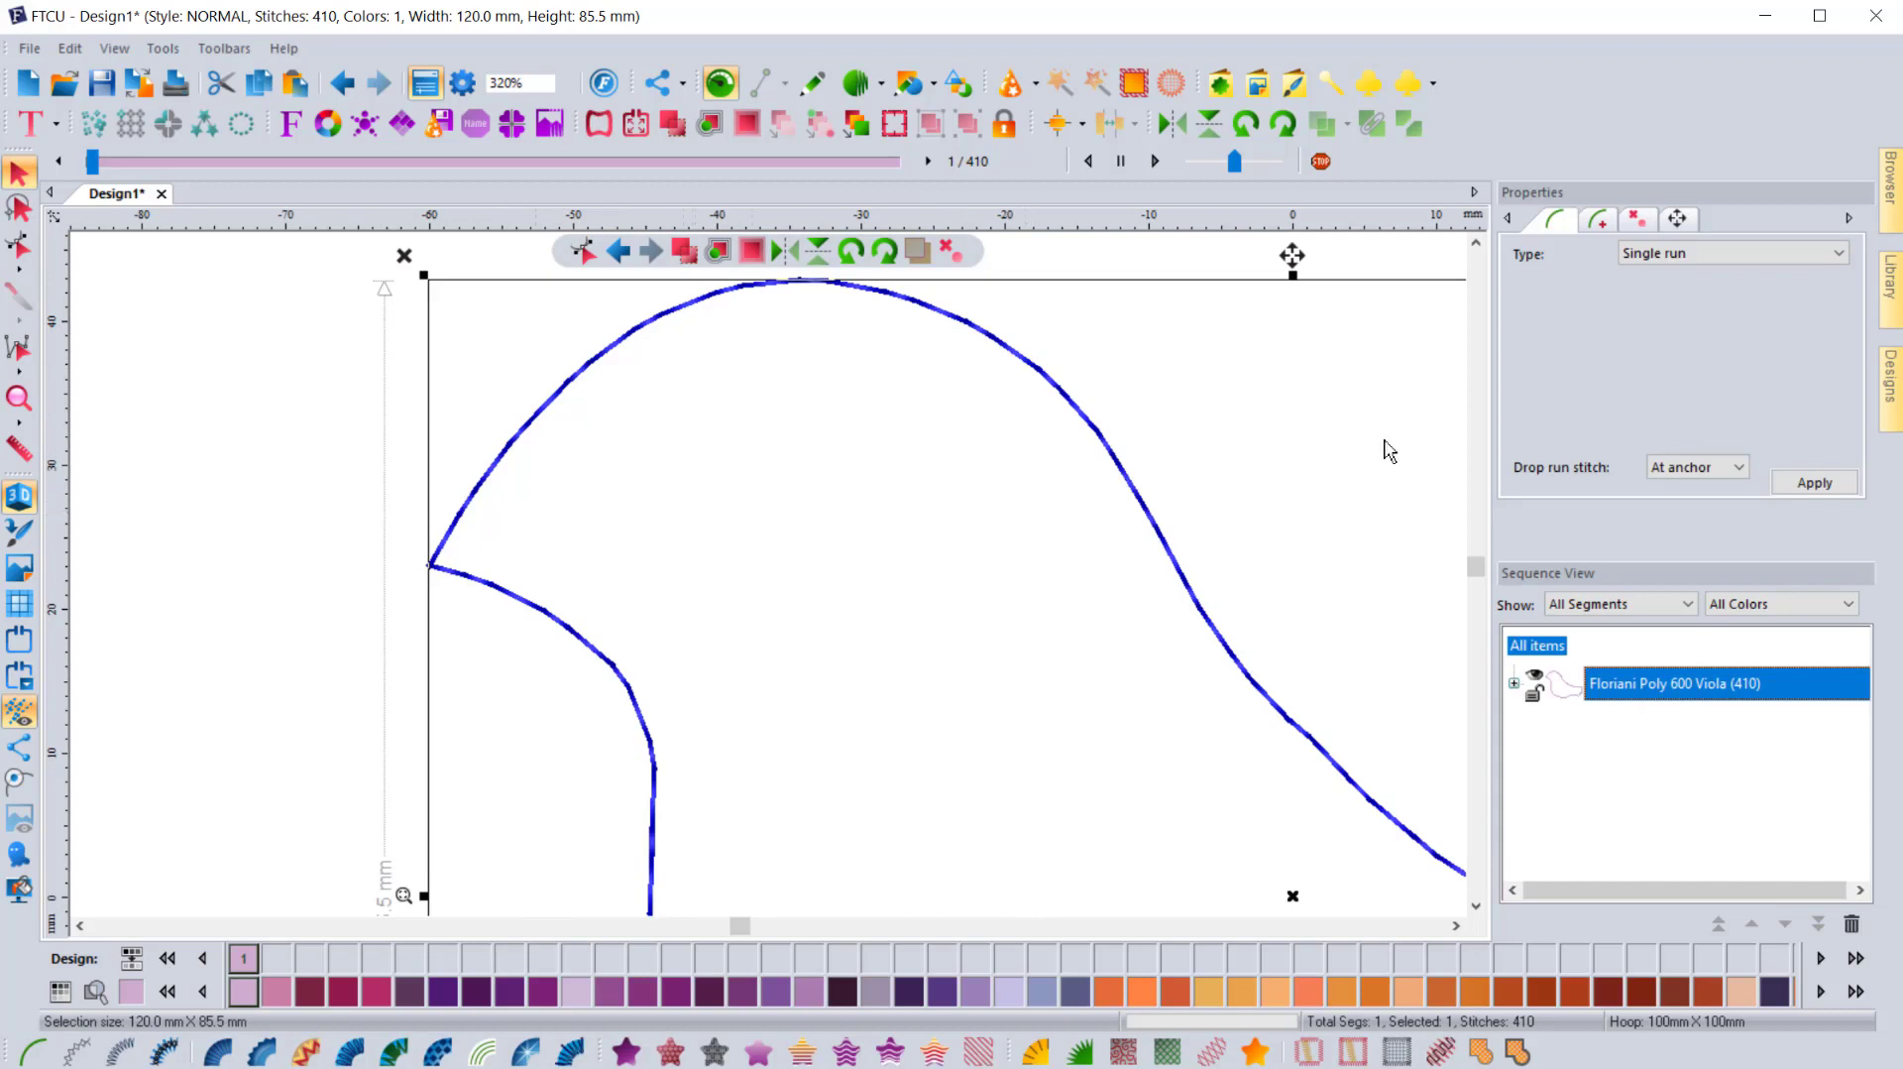
{"action": "left_click", "coordinate": [1597, 219]}
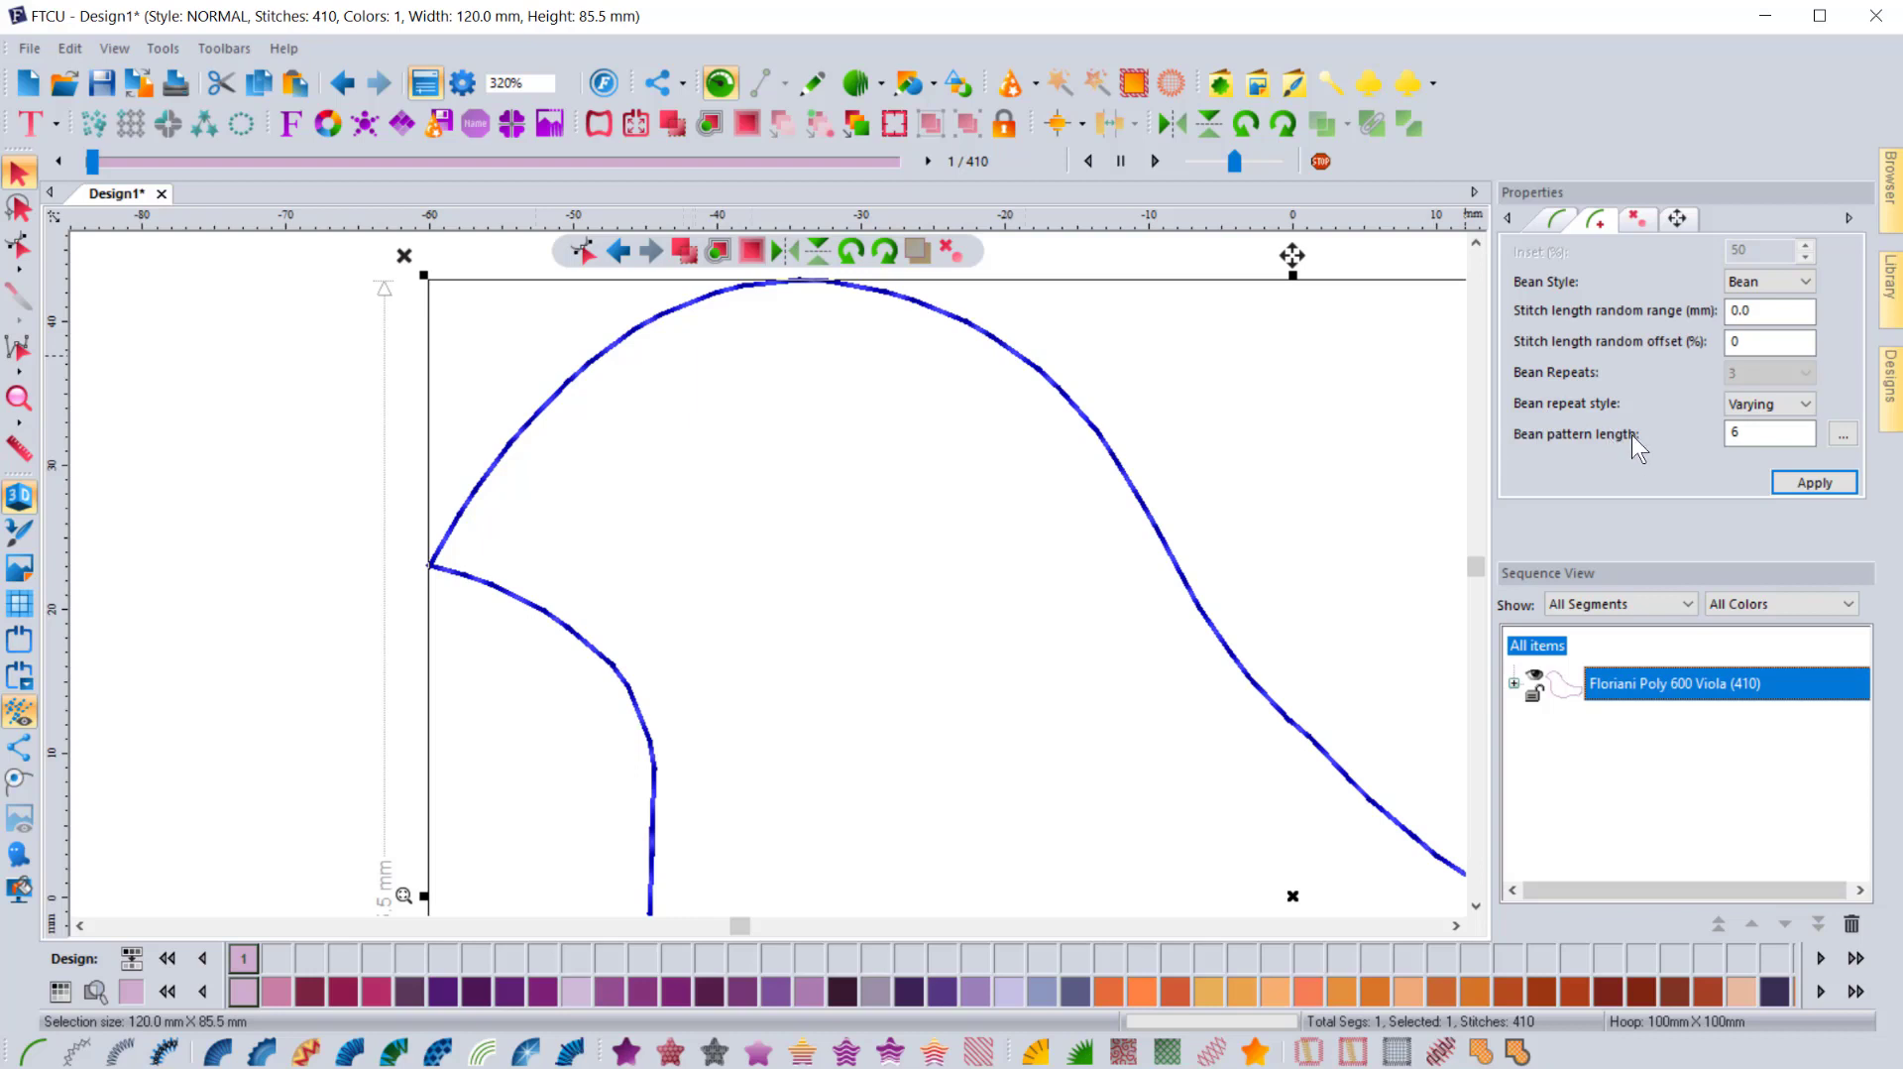
{"action": "left_click", "coordinate": [1843, 433]}
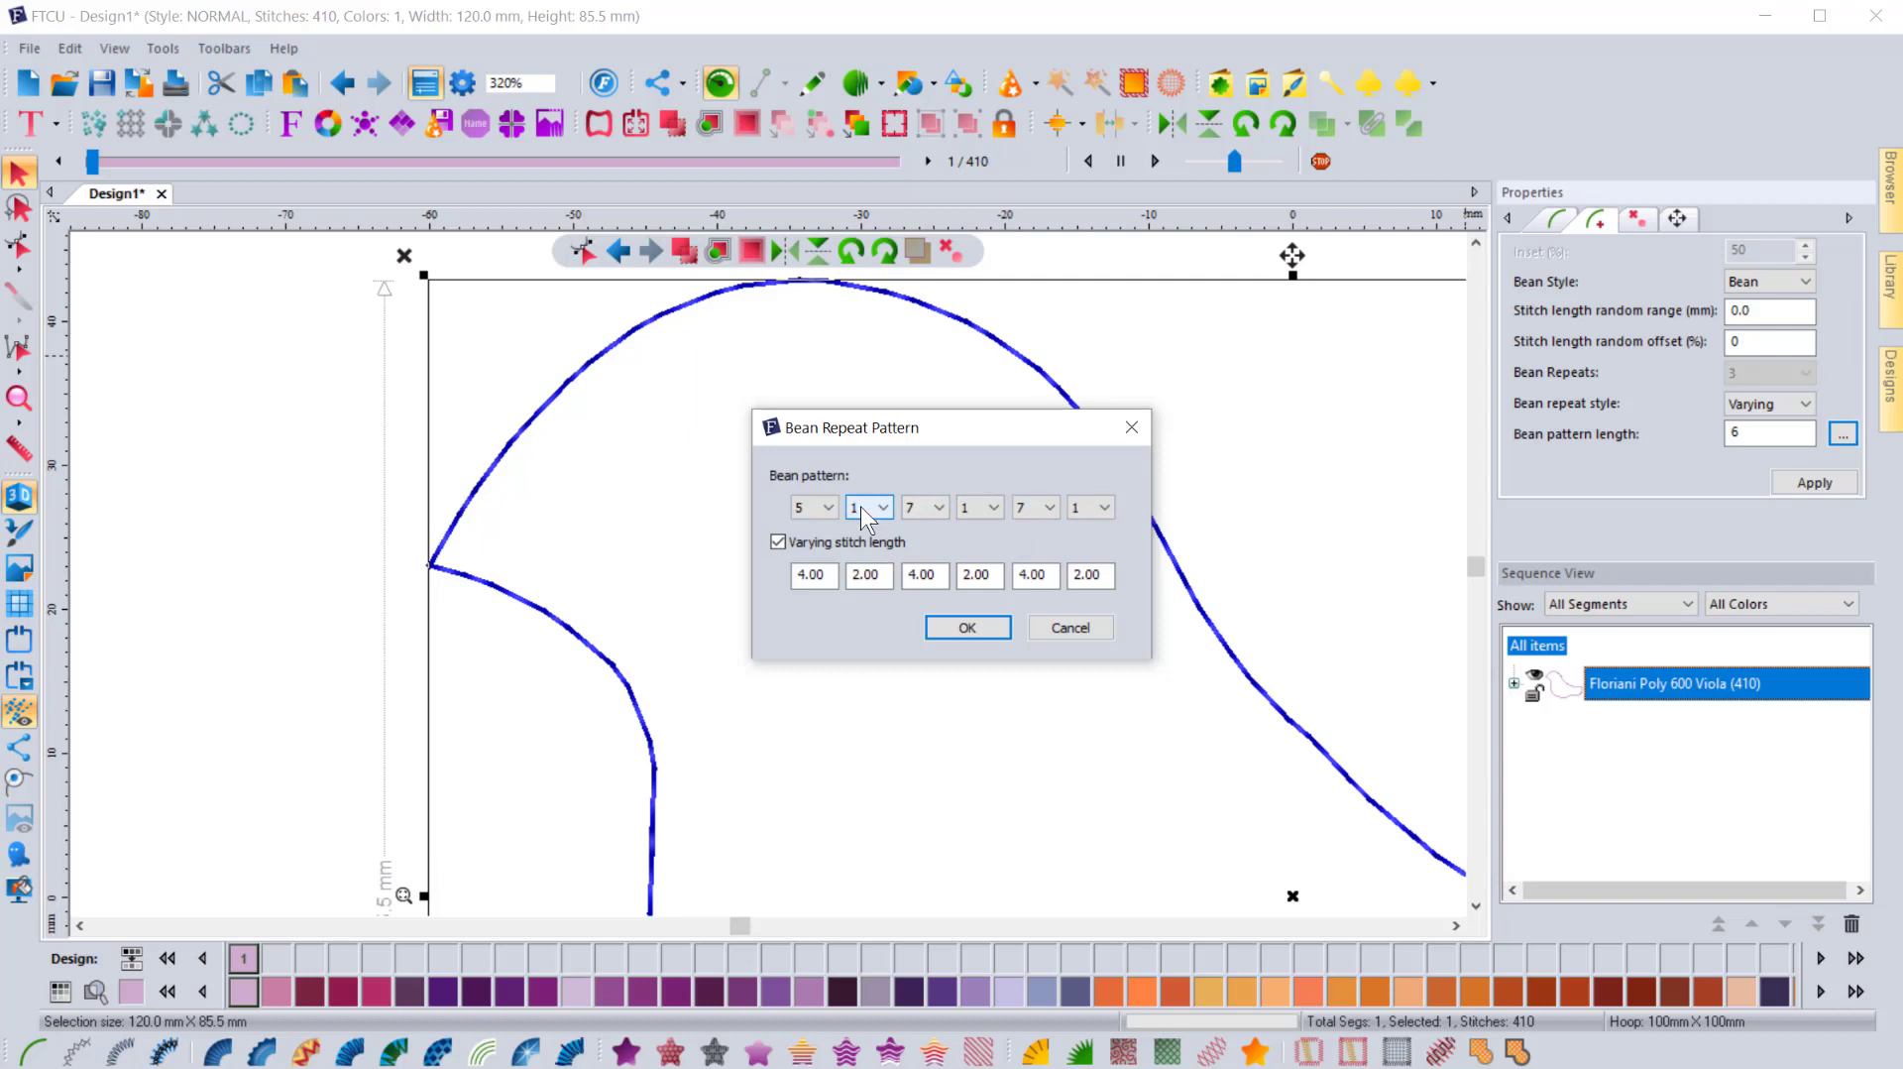
{"action": "left_click", "coordinate": [878, 575]}
{"action": "left_click_drag", "start_coordinate": [880, 575], "coordinate": [840, 575]}
{"action": "left_click", "coordinate": [940, 507]}
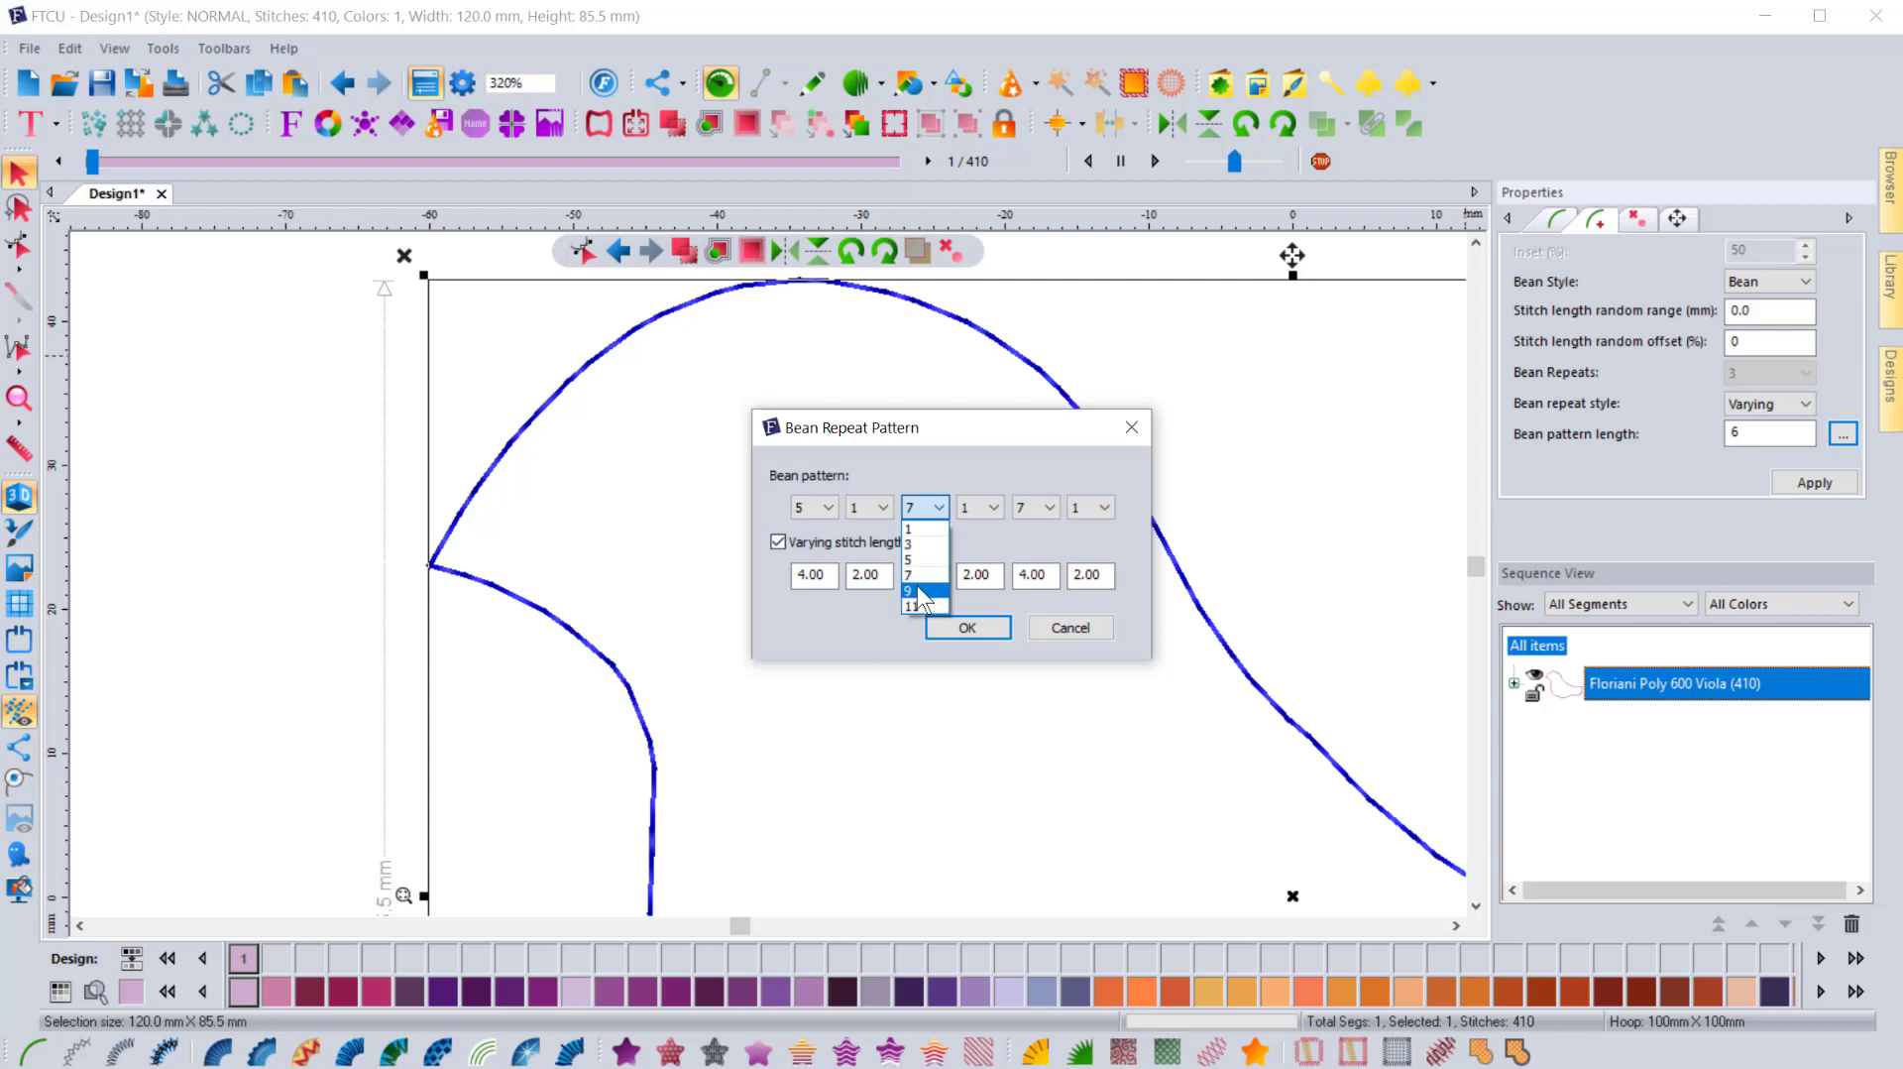
{"action": "left_click", "coordinate": [954, 460]}
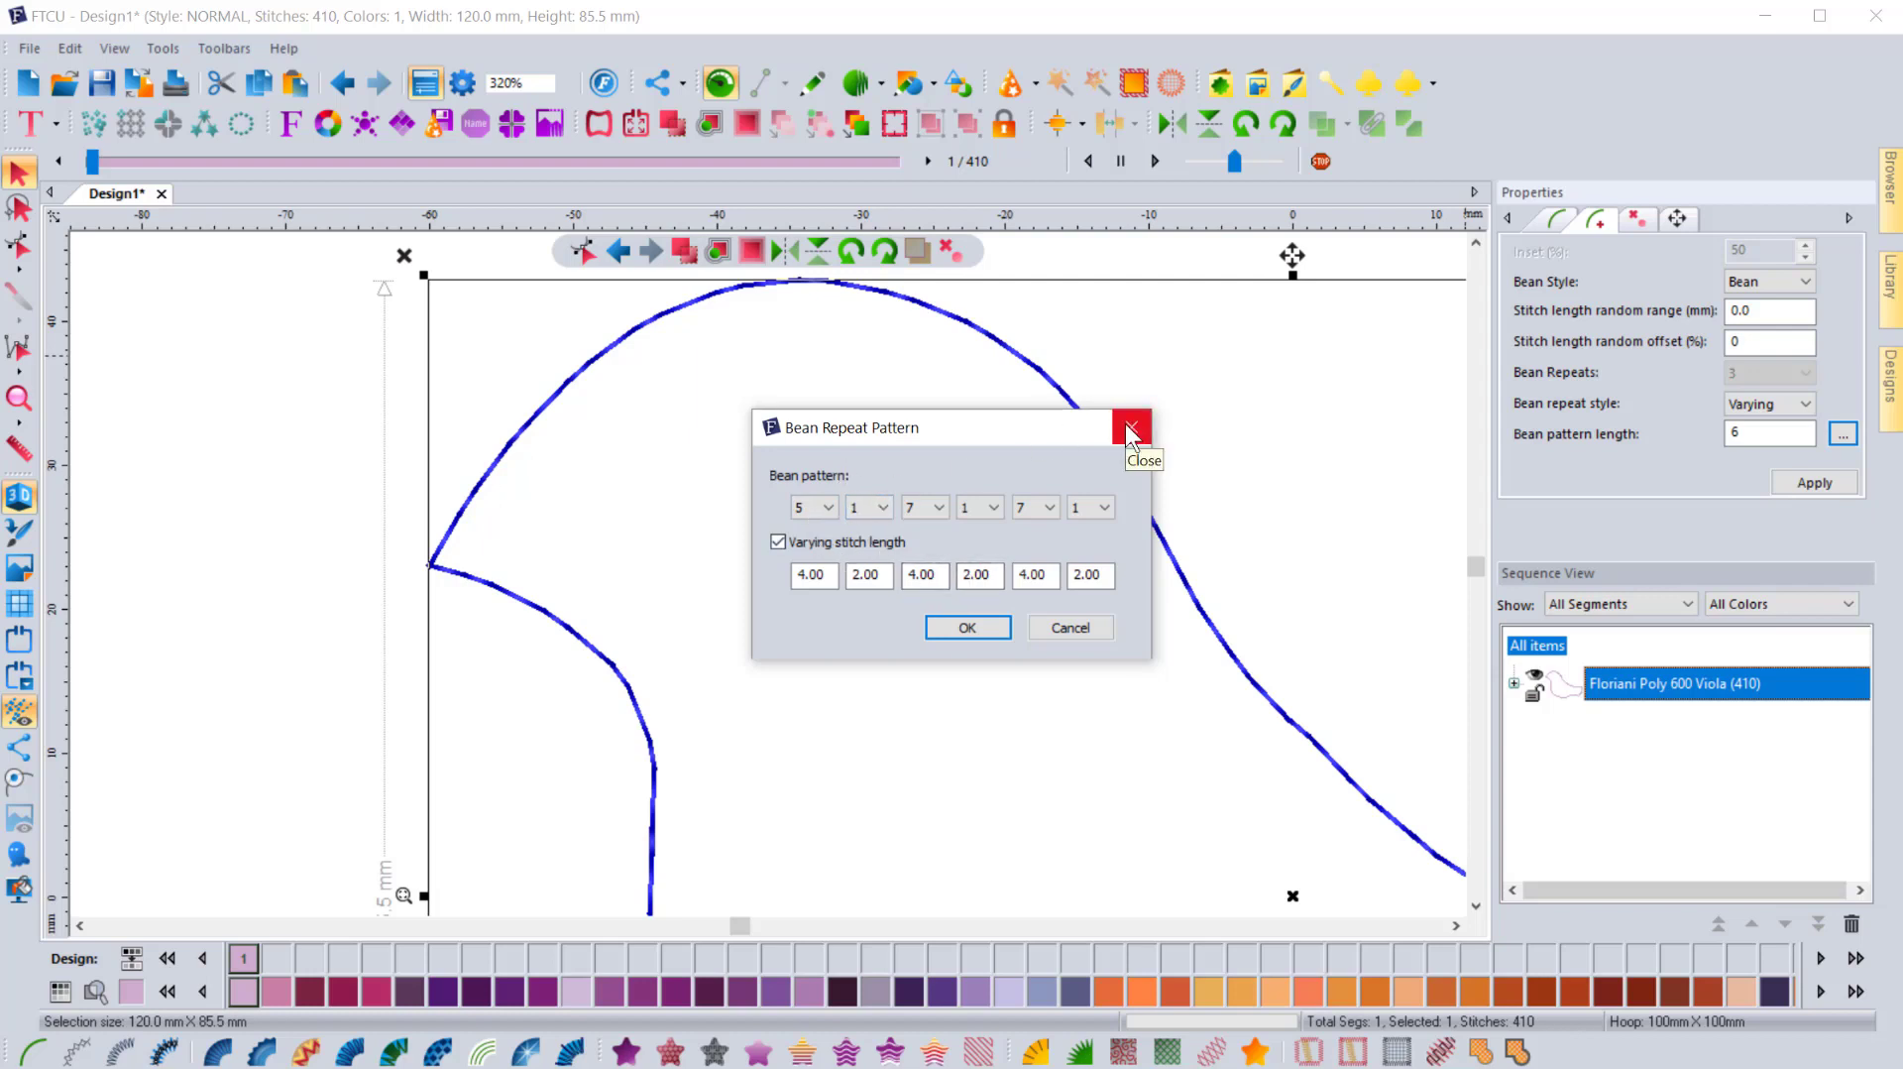
{"action": "left_click", "coordinate": [1054, 628]}
{"action": "left_click", "coordinate": [948, 629]}
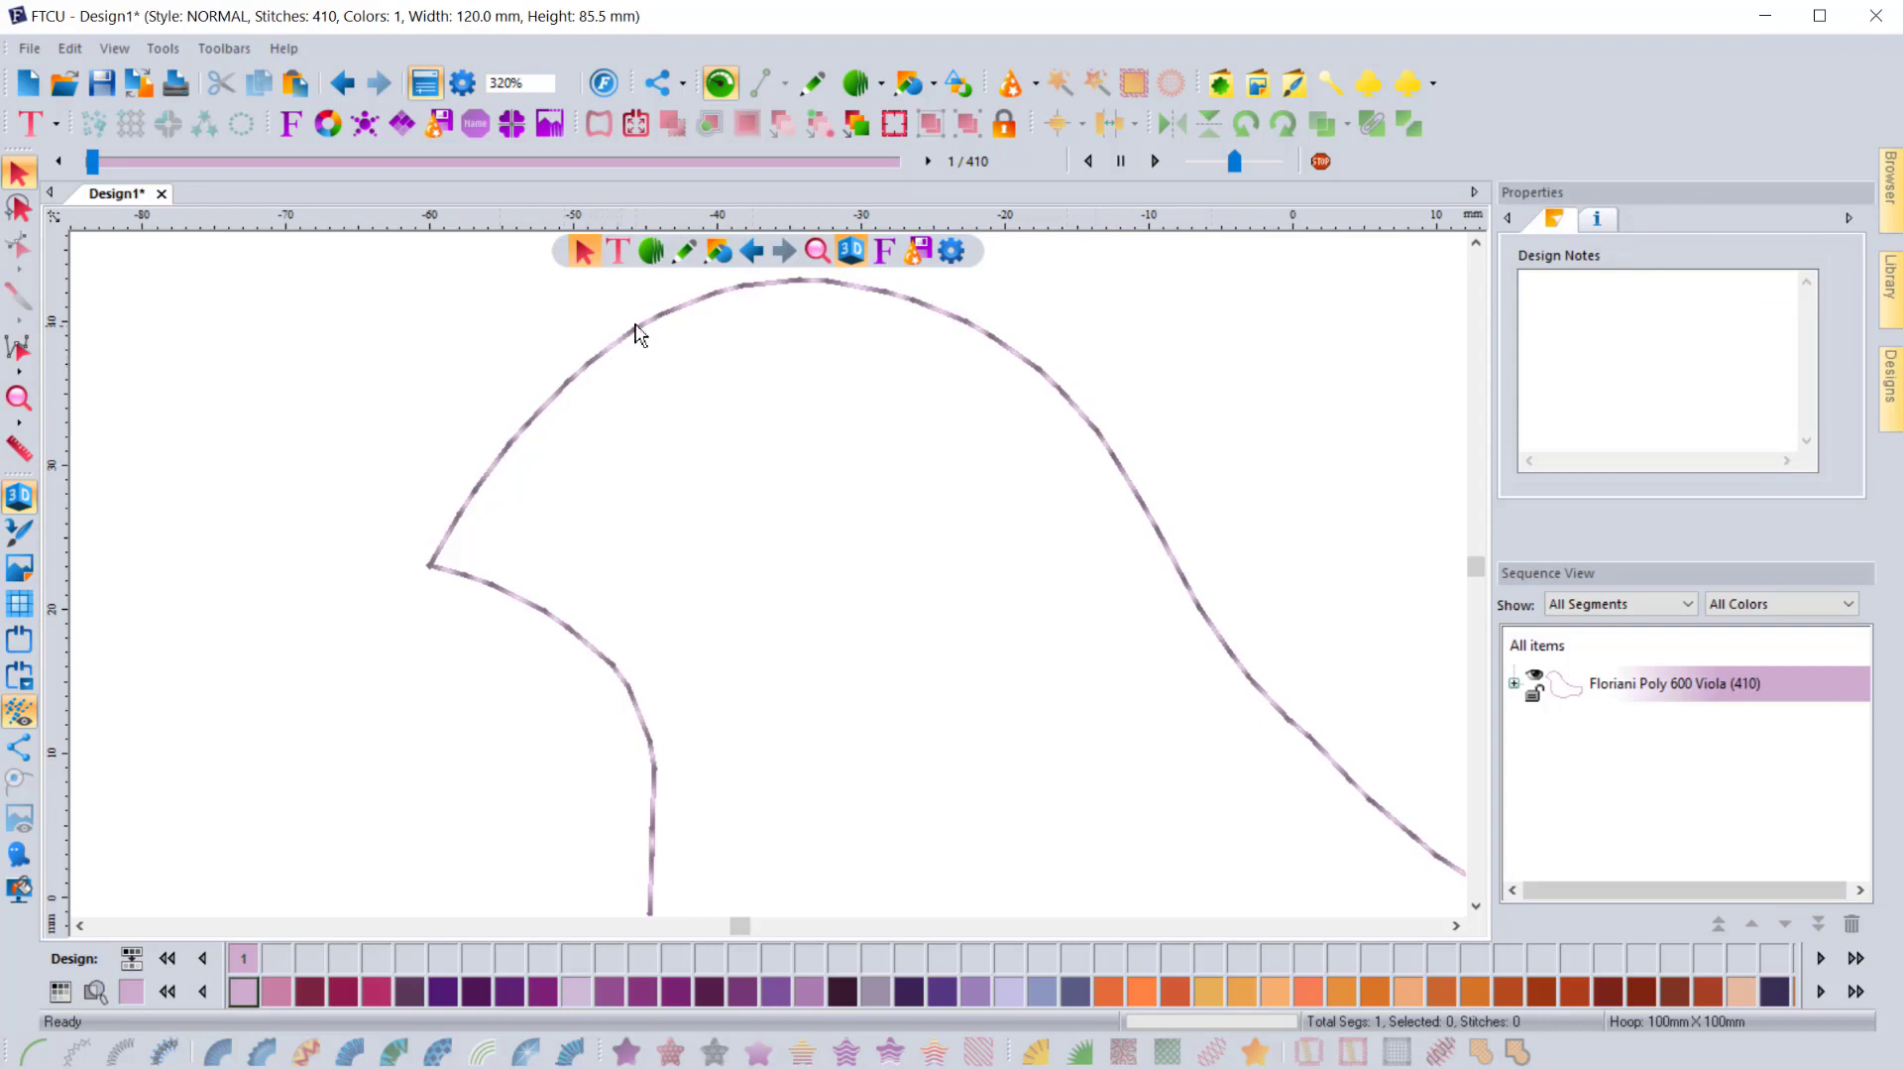
- Review the bird outline's bean repeat style options and pattern length, keeping Varying, and deselect the outline
{"action": "left_click", "coordinate": [954, 328]}
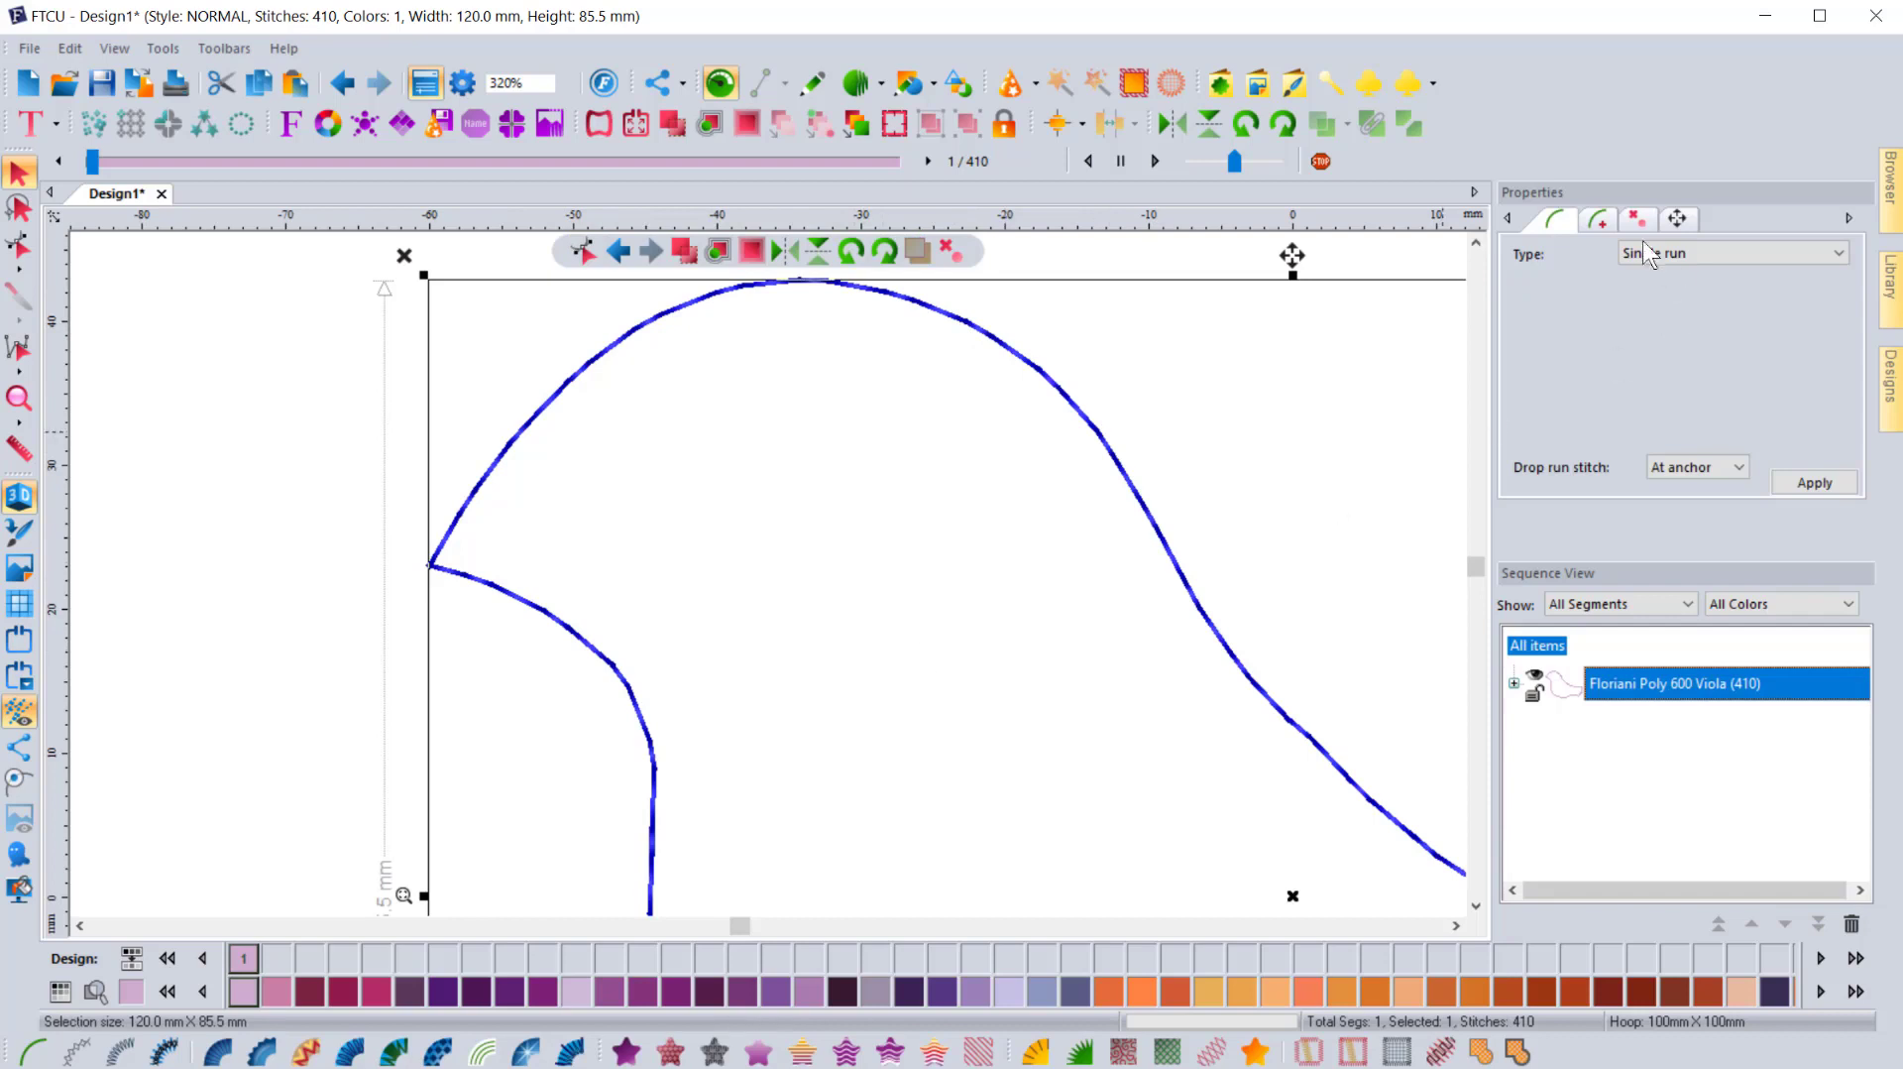
{"action": "left_click", "coordinate": [1600, 220]}
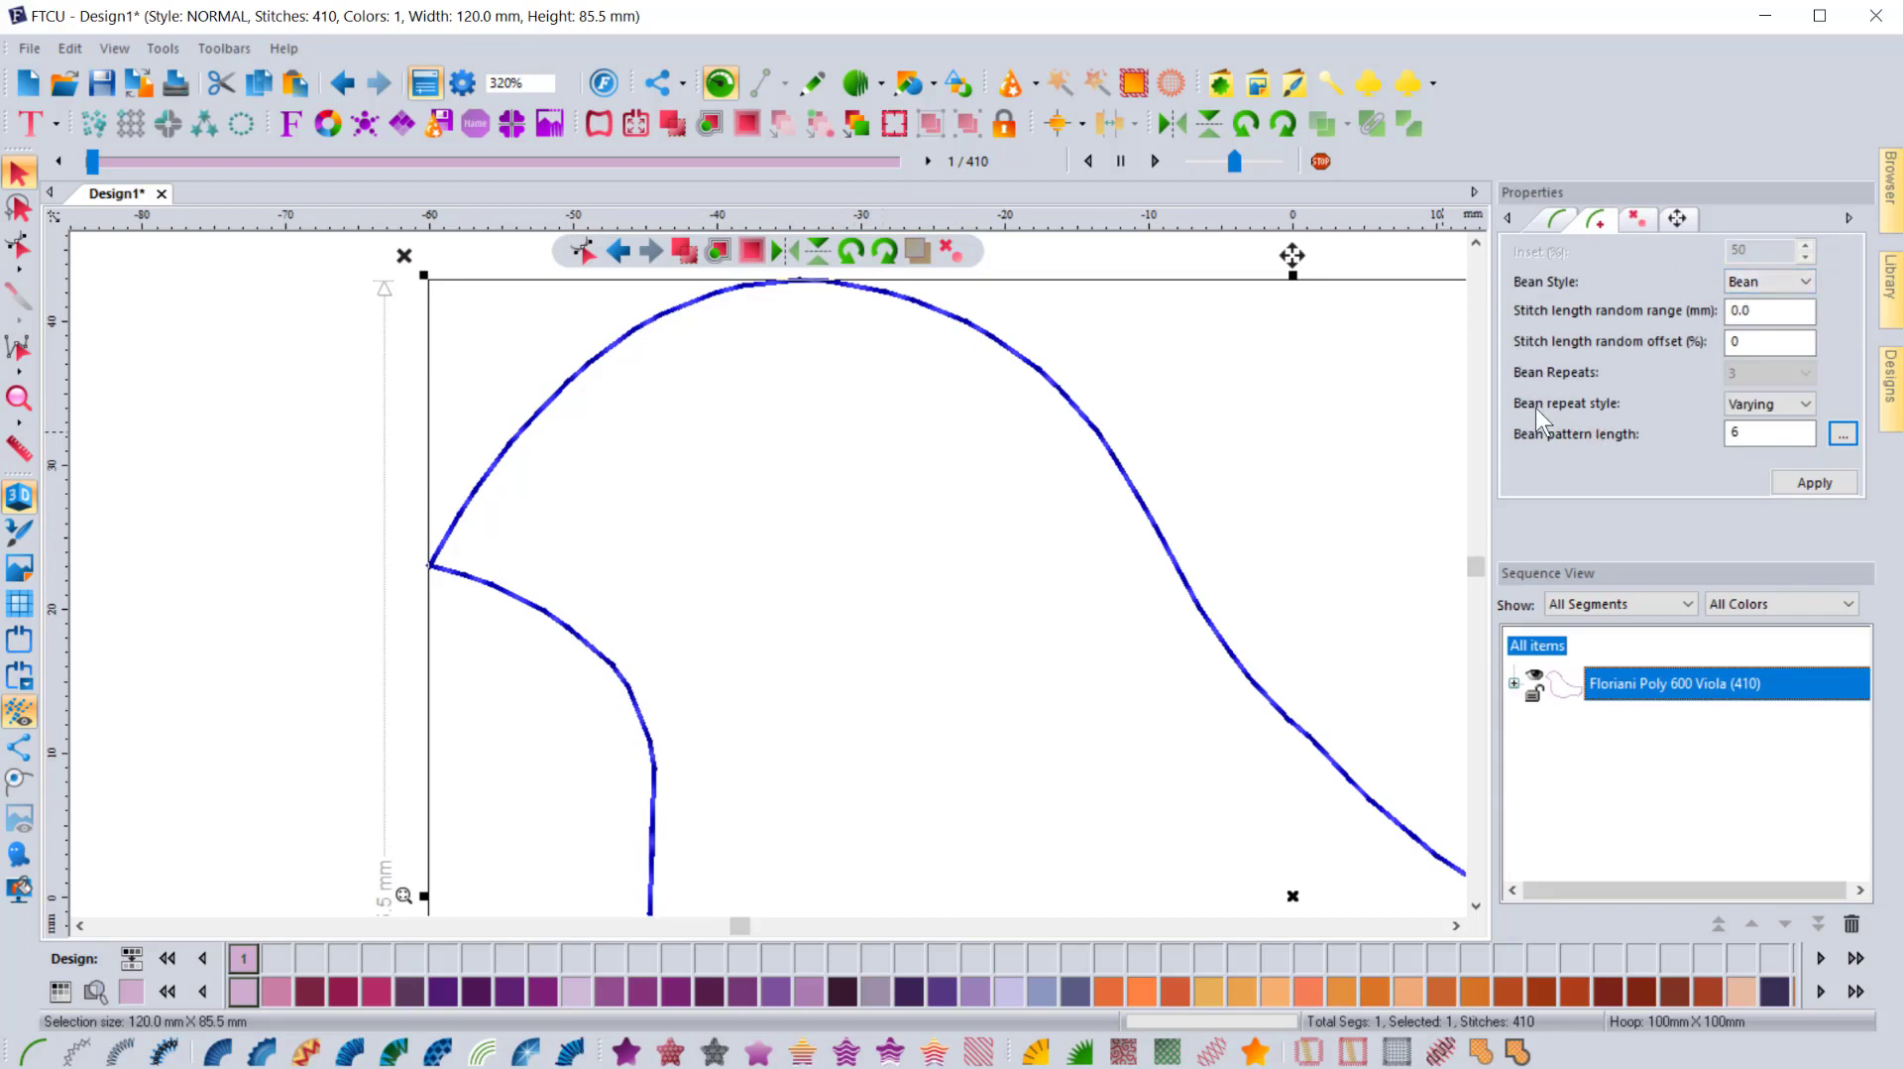
{"action": "left_click", "coordinate": [1752, 405]}
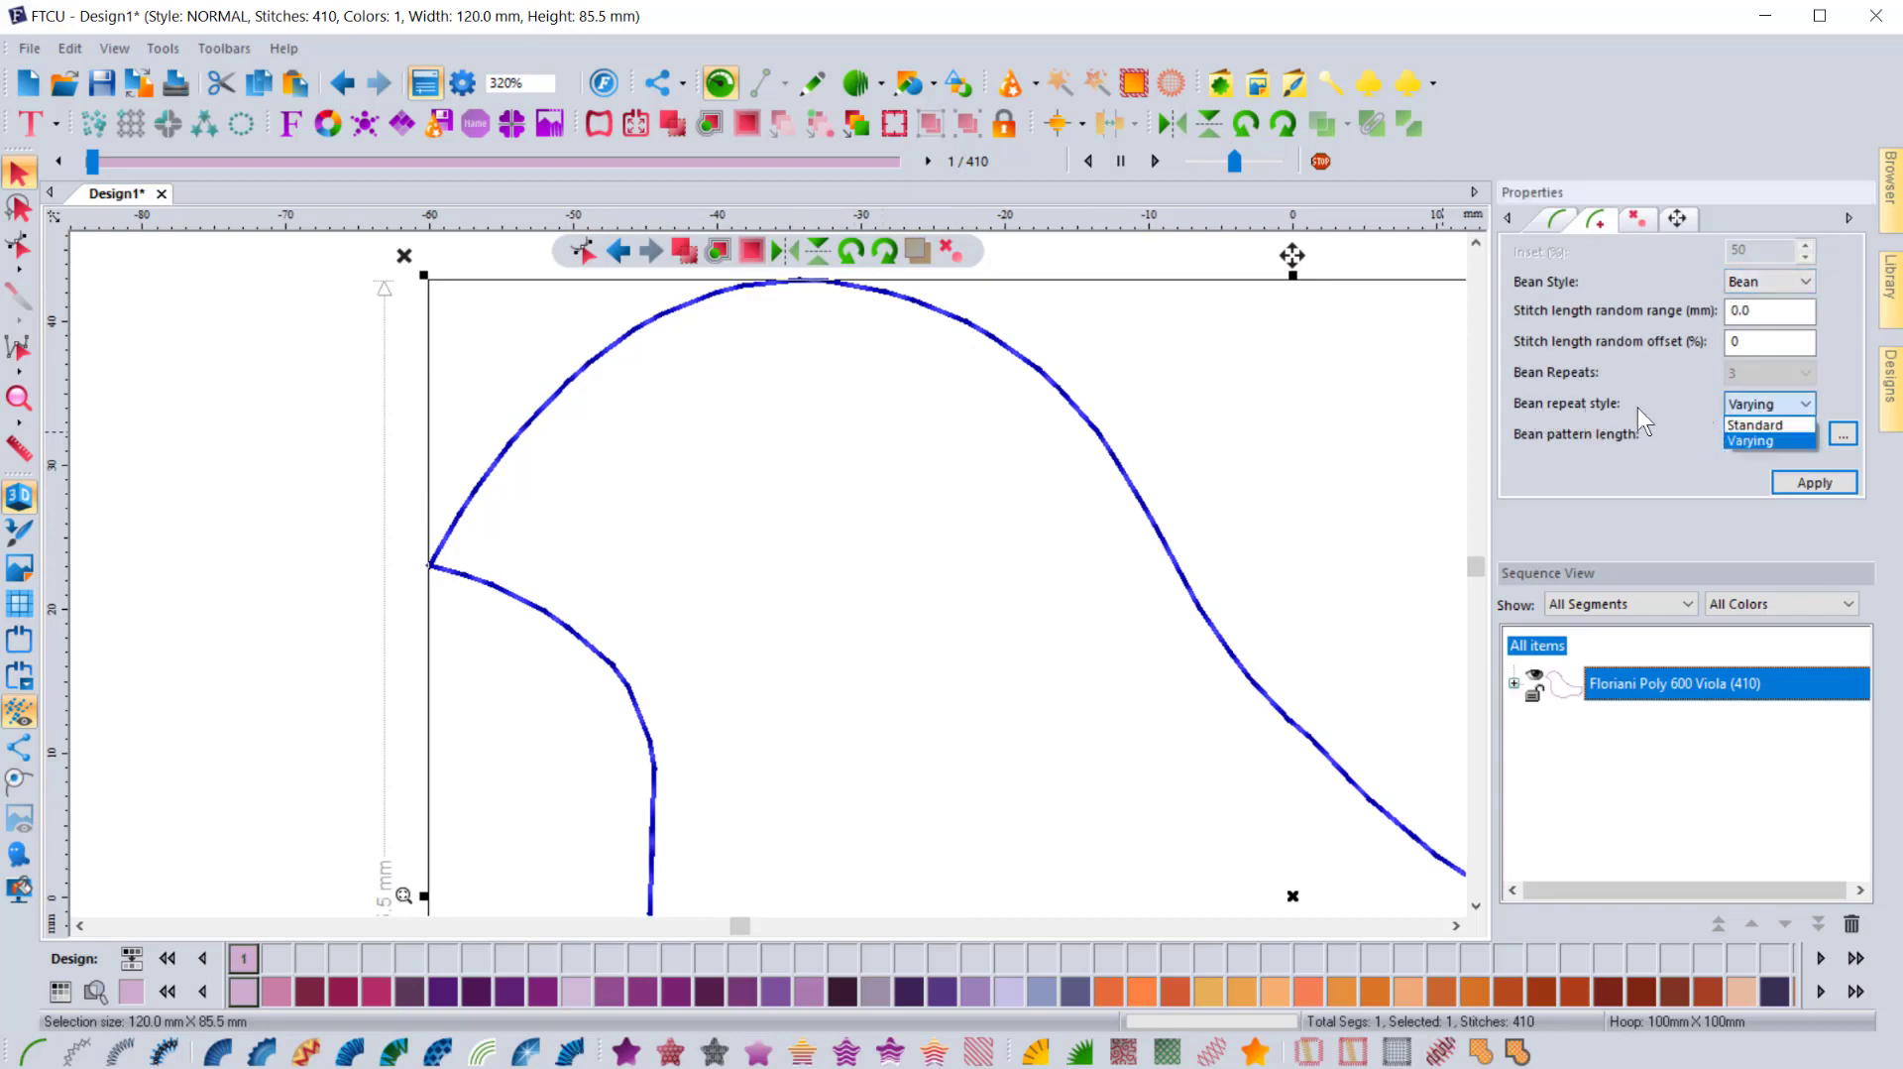
{"action": "left_click", "coordinate": [1751, 438]}
{"action": "left_click", "coordinate": [1778, 432]}
{"action": "left_click", "coordinate": [983, 470]}
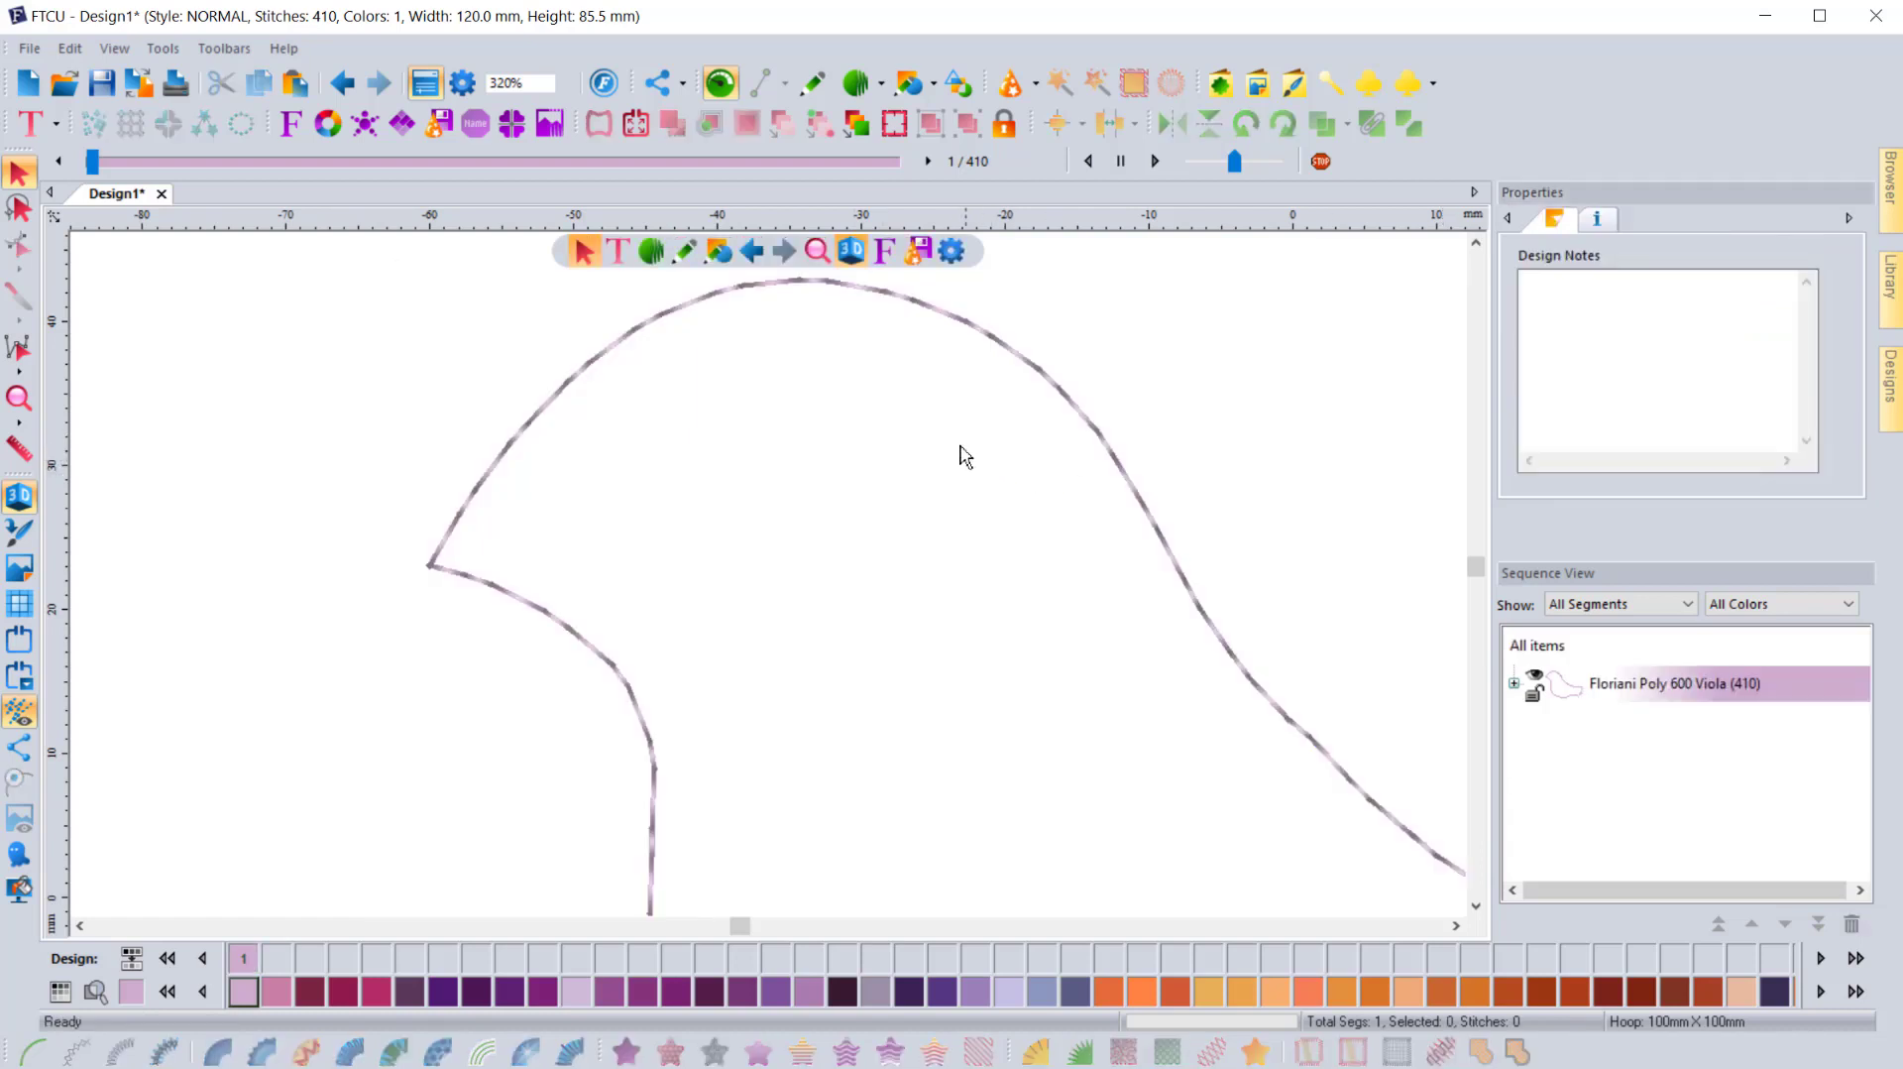